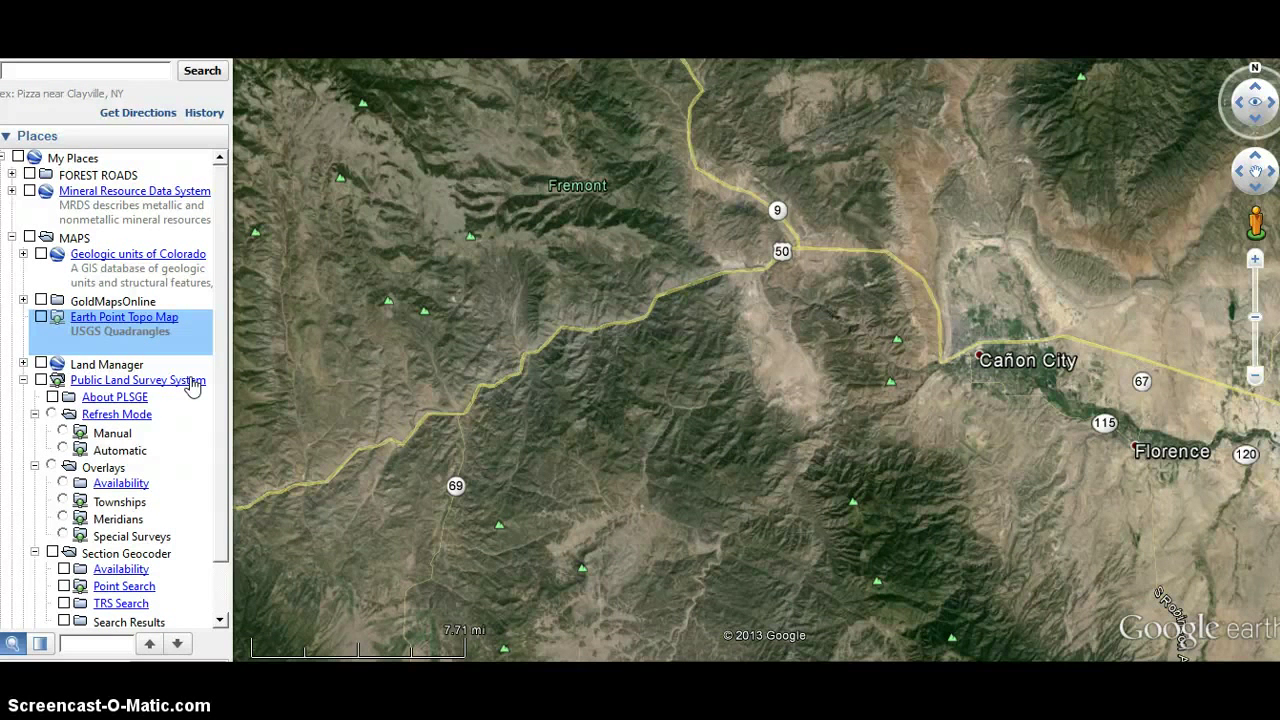
Turn on automatic refresh and the Townships overlay of the Public Land Survey System layer.
click(62, 450)
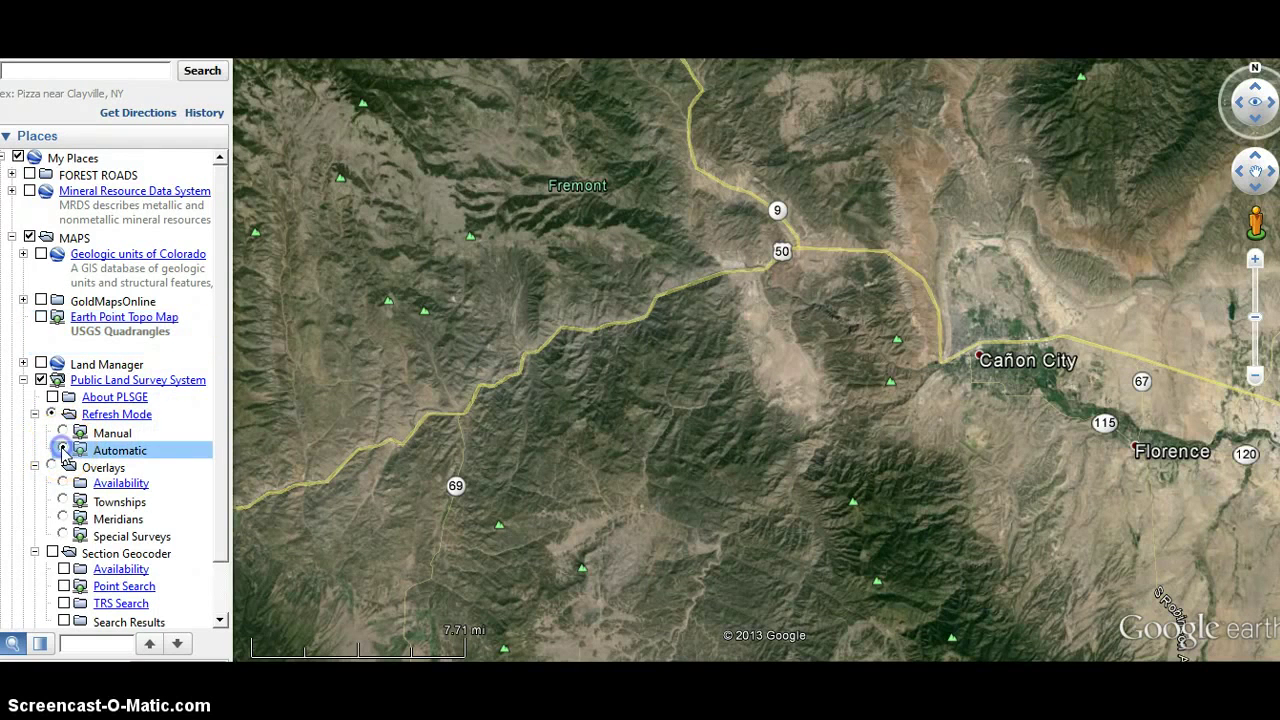
click(62, 502)
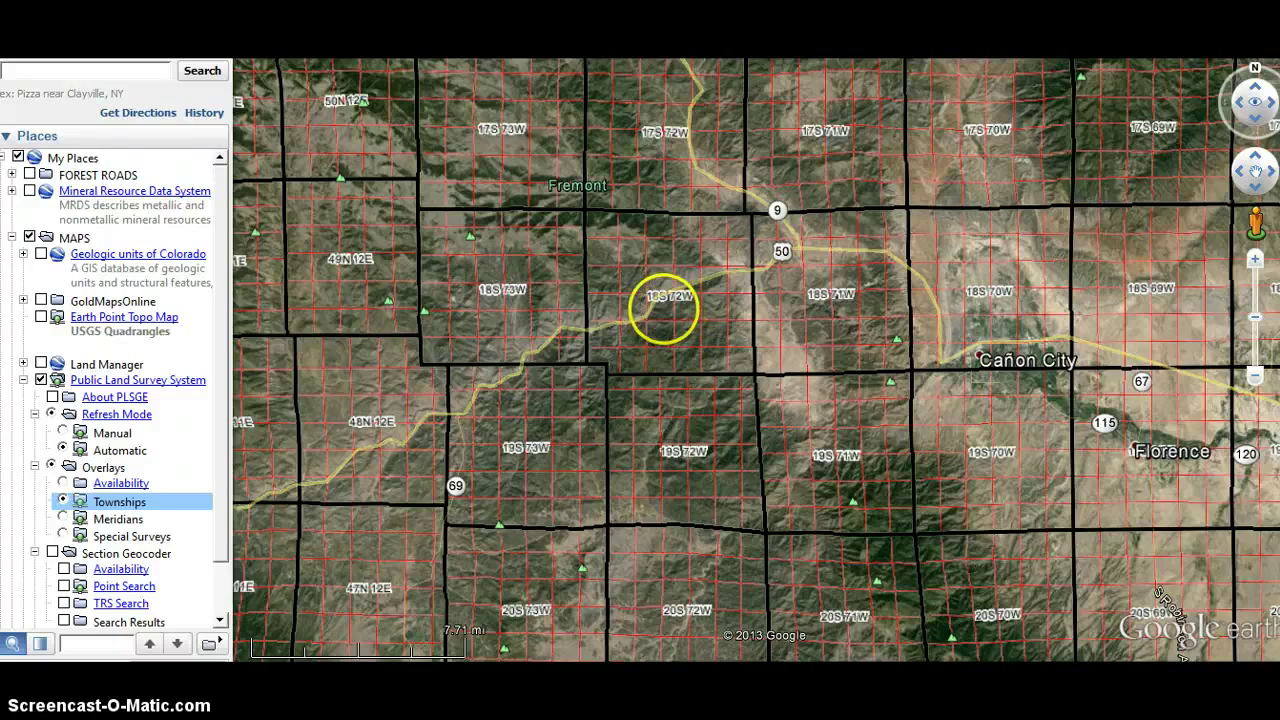
Examine township 18S 72W along Highway 50 closely enough to read its section numbers and section subdivisions around section 015.
click(664, 310)
scroll(664, 310, up, 3)
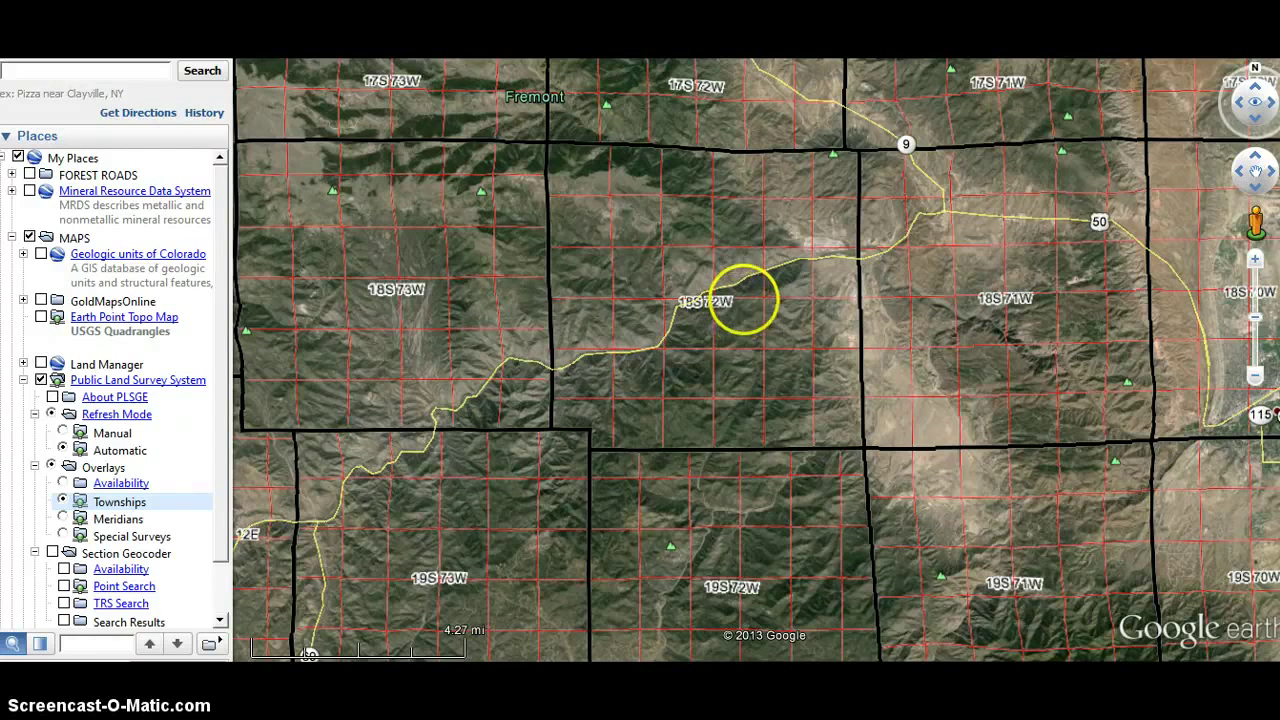
scroll(743, 298, up, 3)
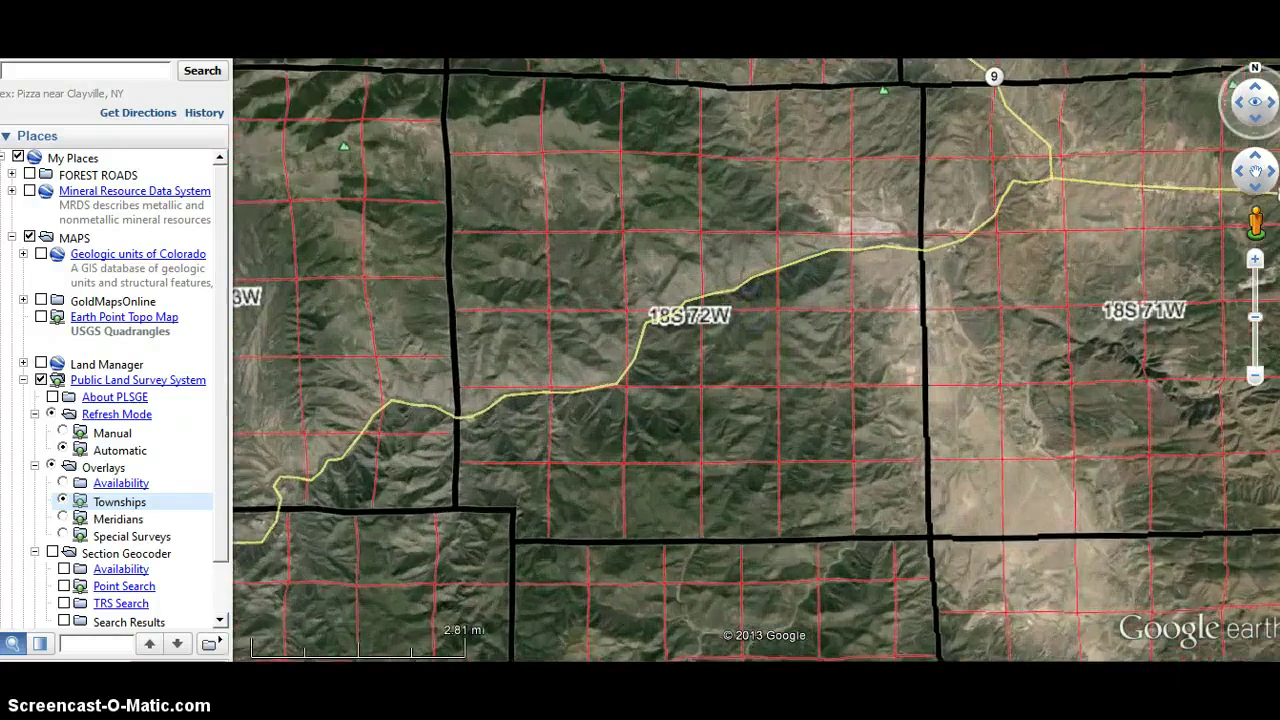
scroll(743, 290, up, 2)
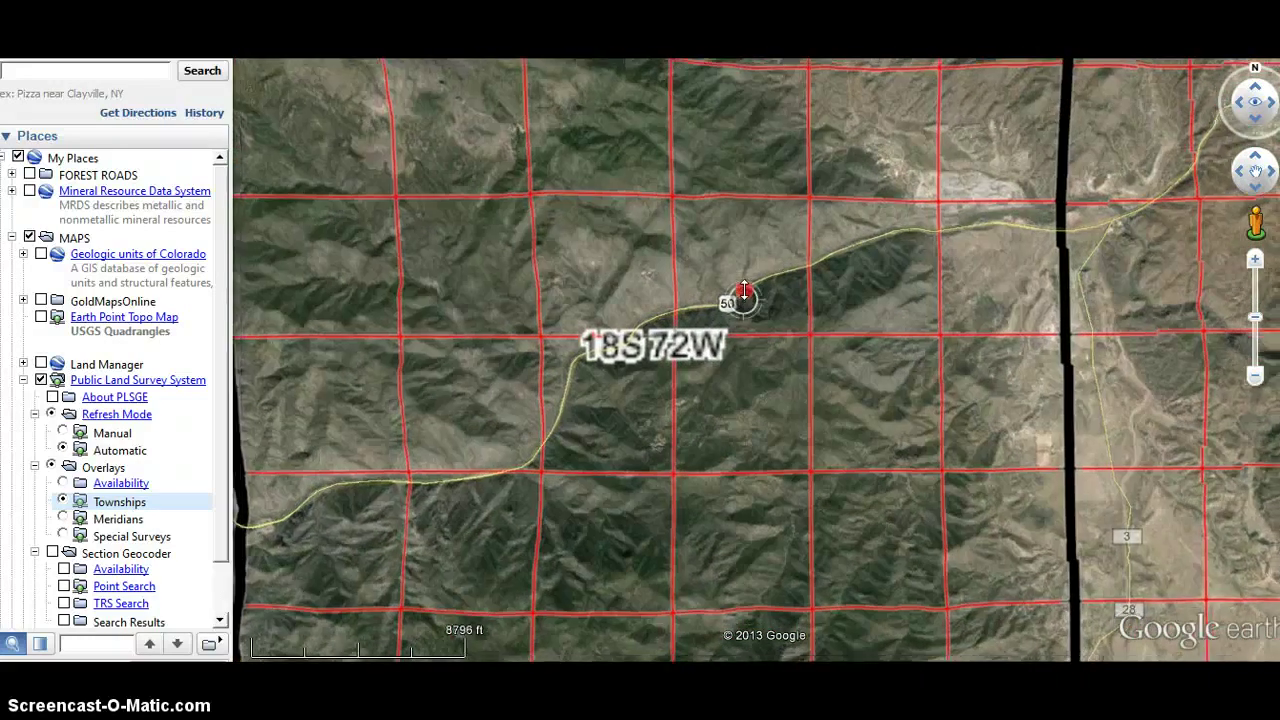
scroll(743, 290, down, 2)
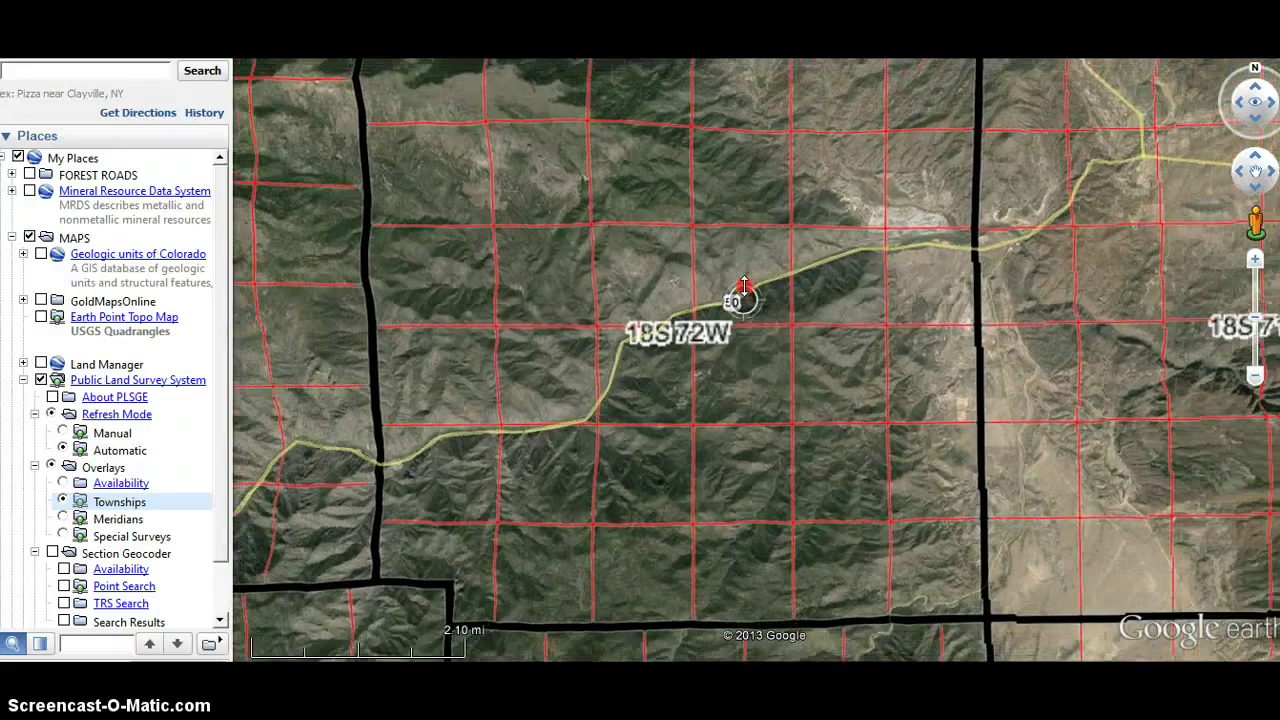
scroll(742, 270, up, 2)
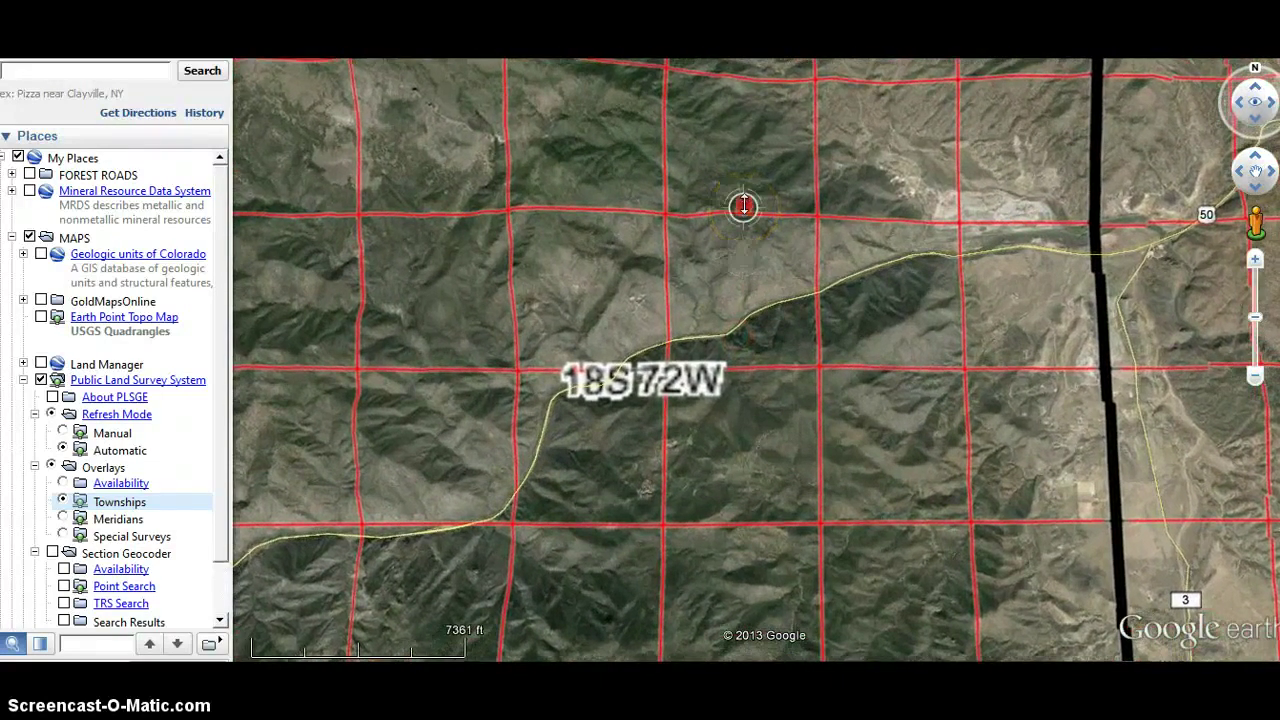
scroll(744, 200, up, 1)
scroll(744, 200, down, 2)
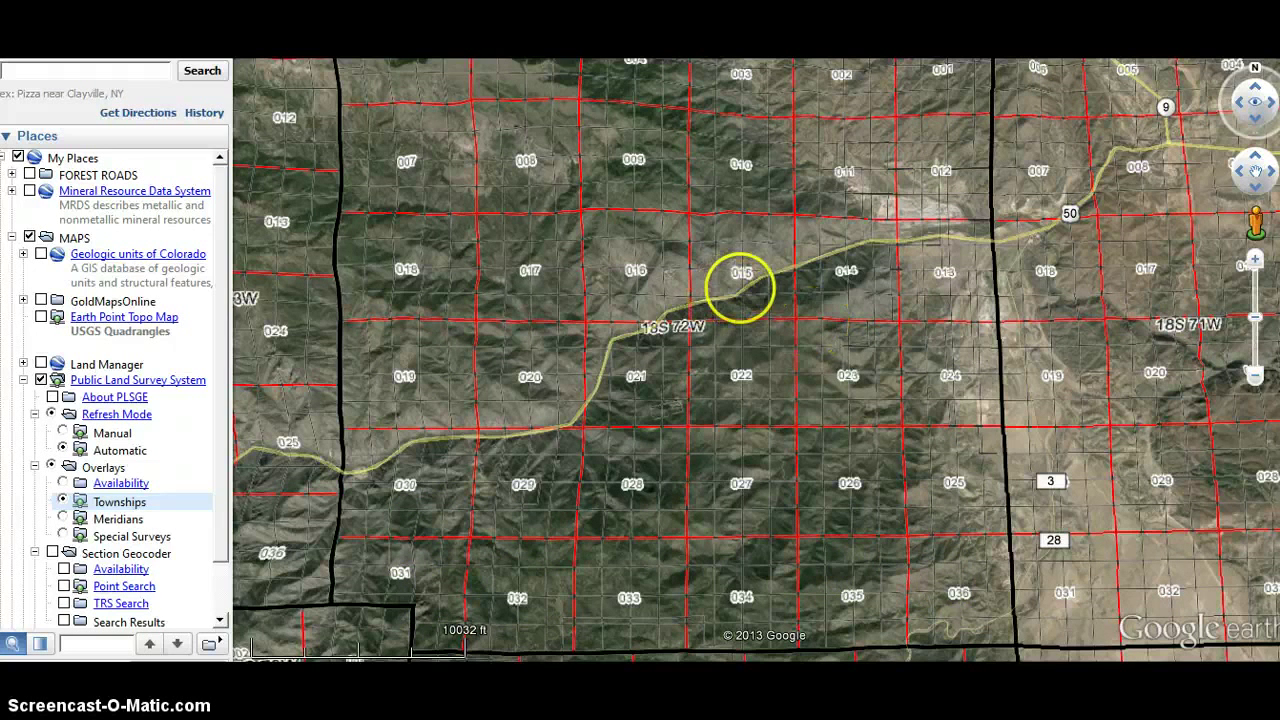
click(740, 283)
click(740, 283)
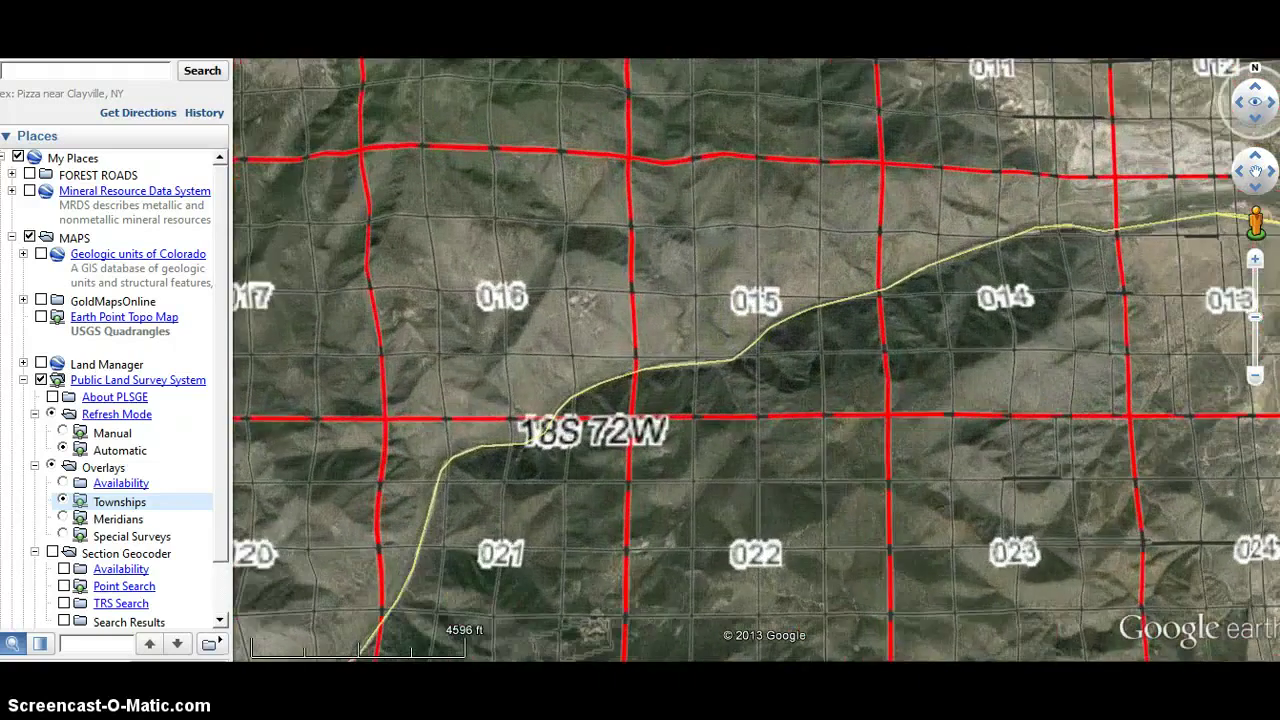
double_click(740, 283)
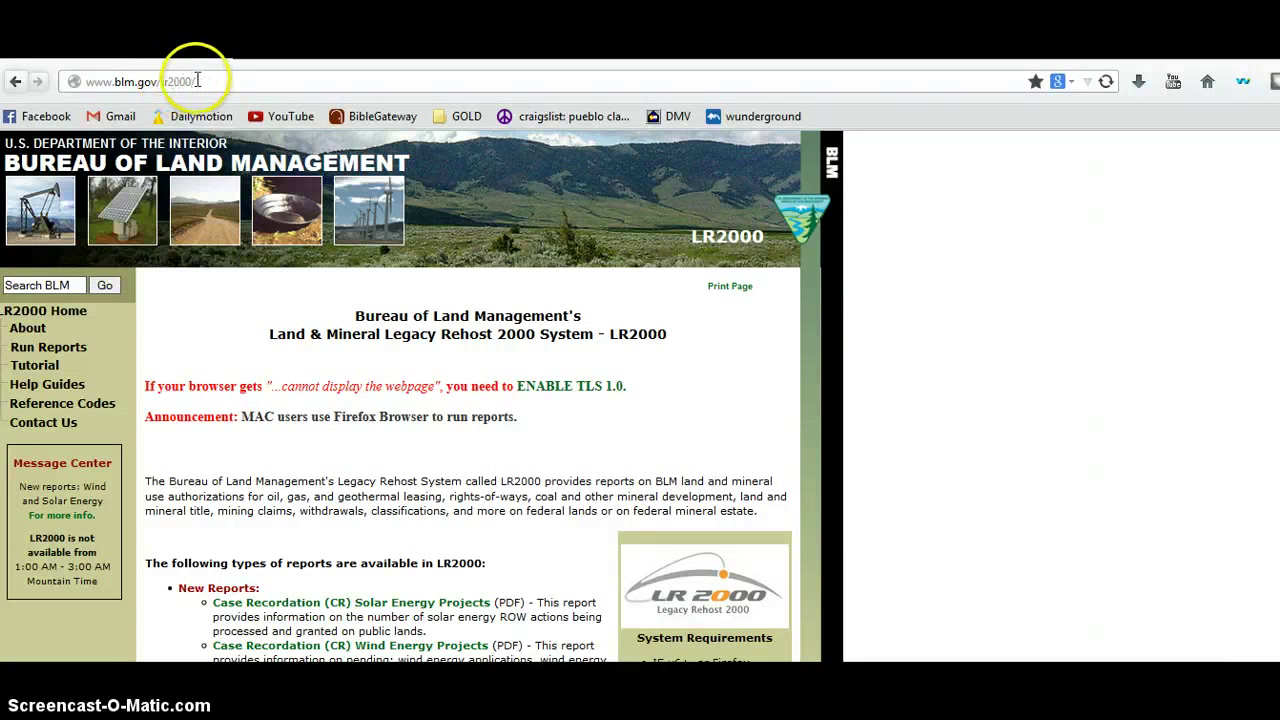
On the BLM LR2000 website in the browser, open the report list and choose the Pub MC Geo Index mining claims report.
click(52, 347)
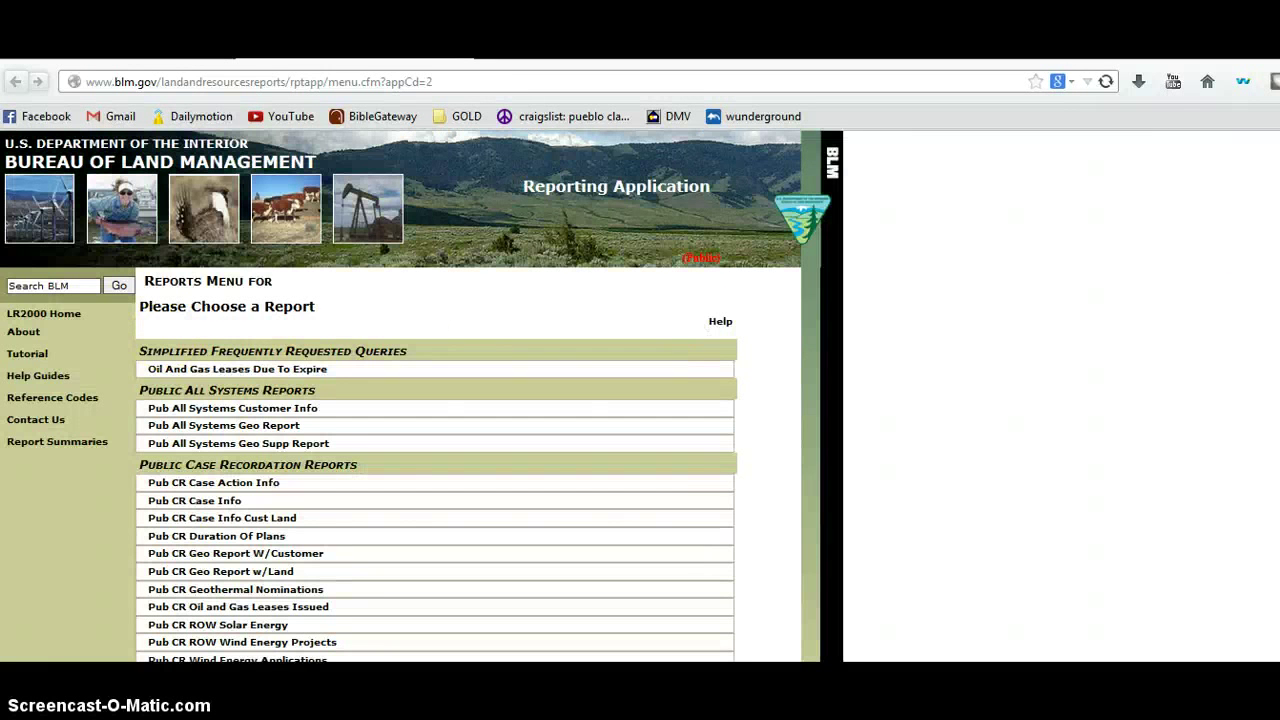
scroll(420, 396, down, 1)
scroll(1272, 303, down, 3)
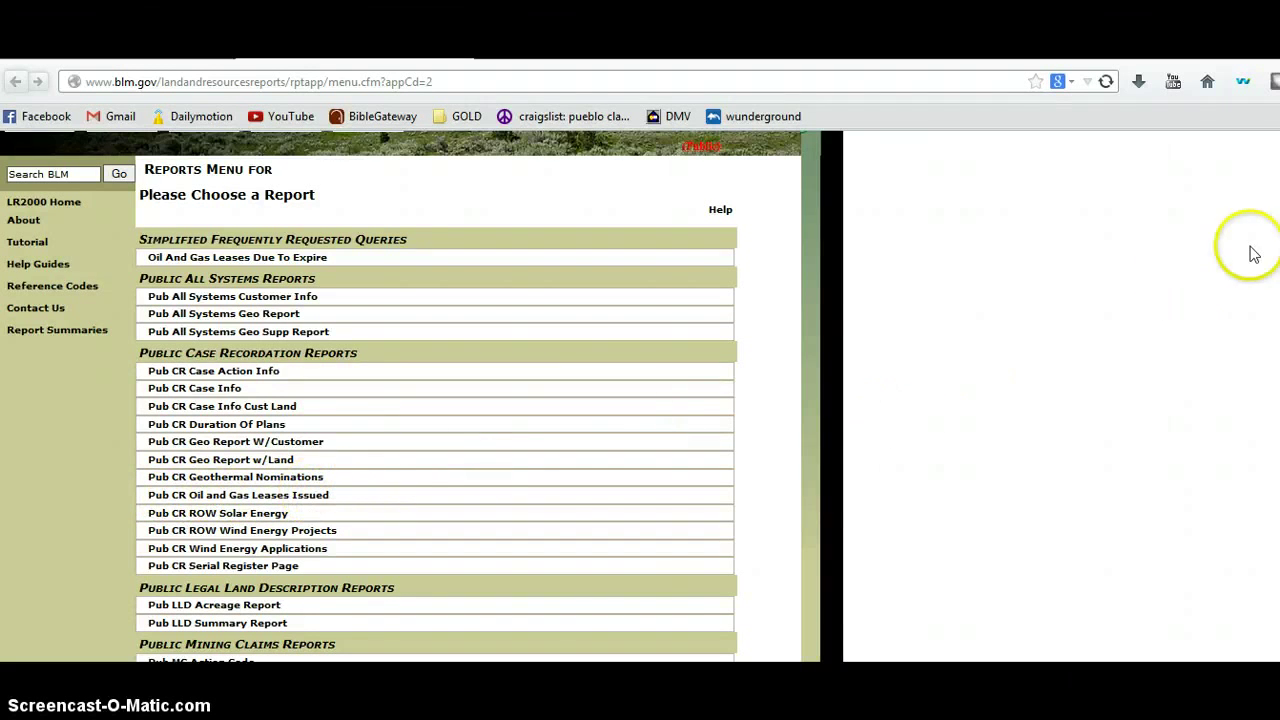
drag(1276, 300, 1266, 391)
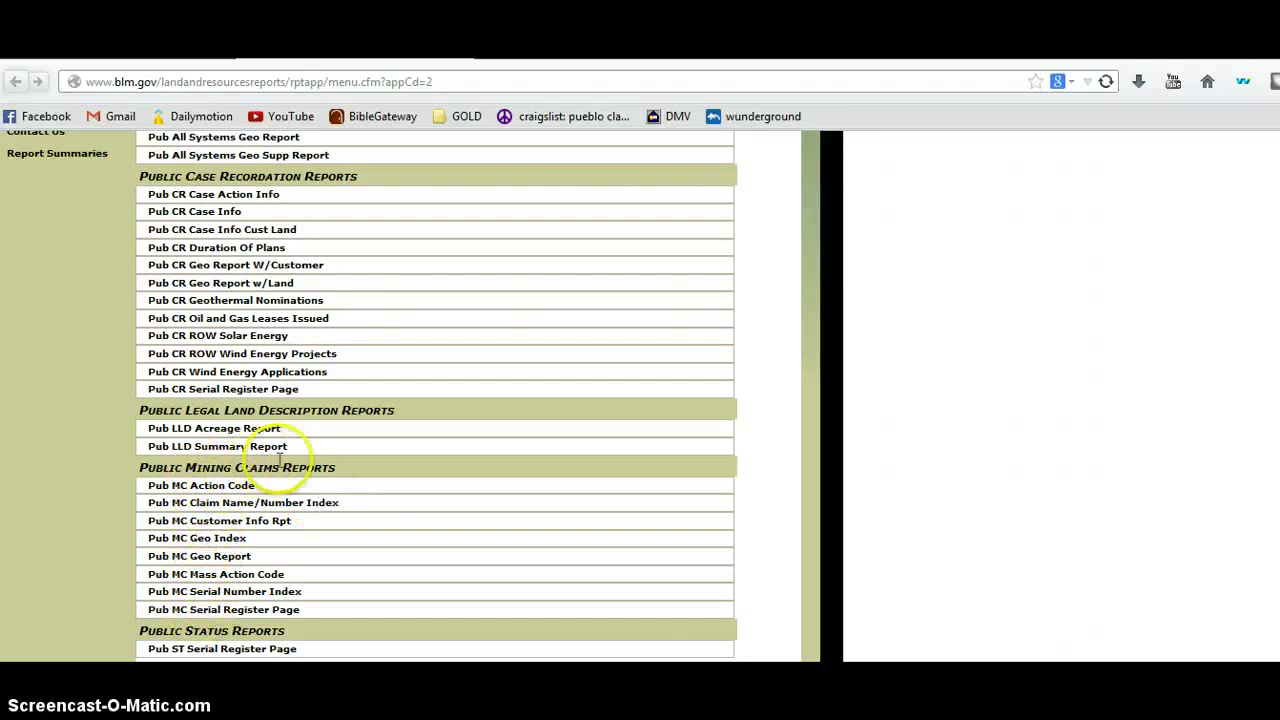
click(232, 541)
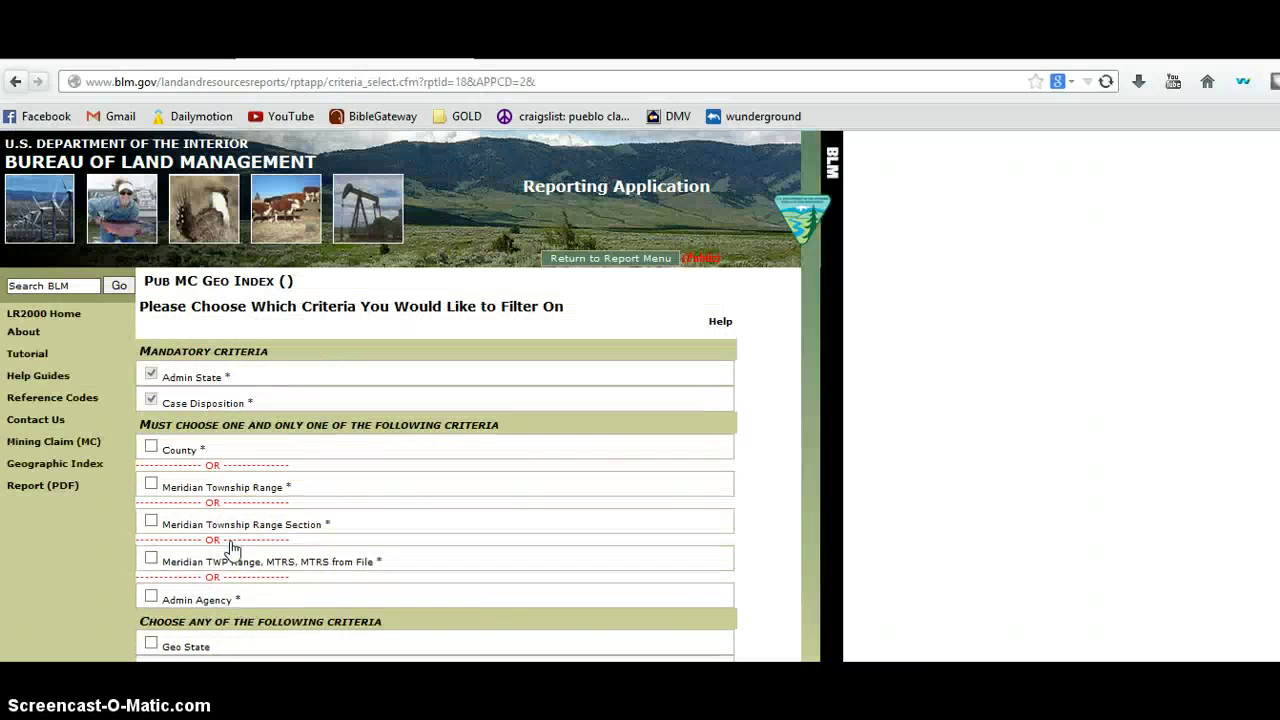
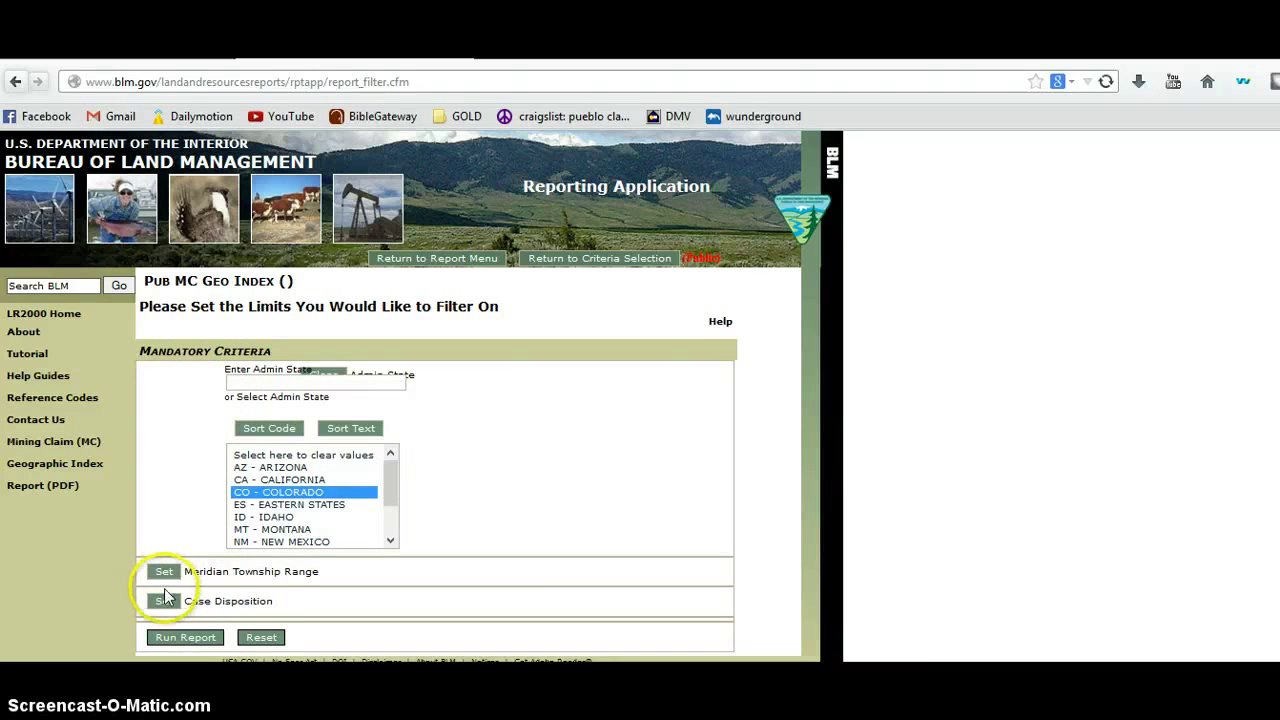
In the Meridian Township Range filter, select meridian 06 - 6TH PM and enter township 82 with direction South.
click(166, 577)
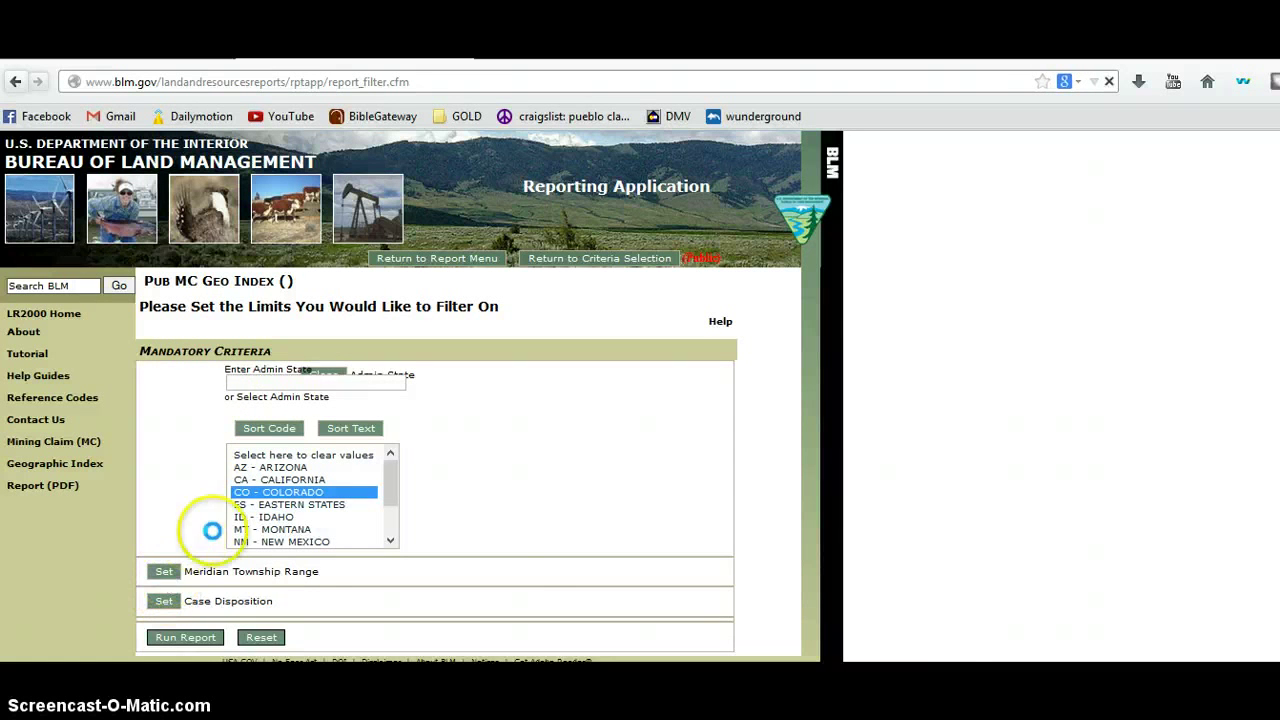
click(369, 463)
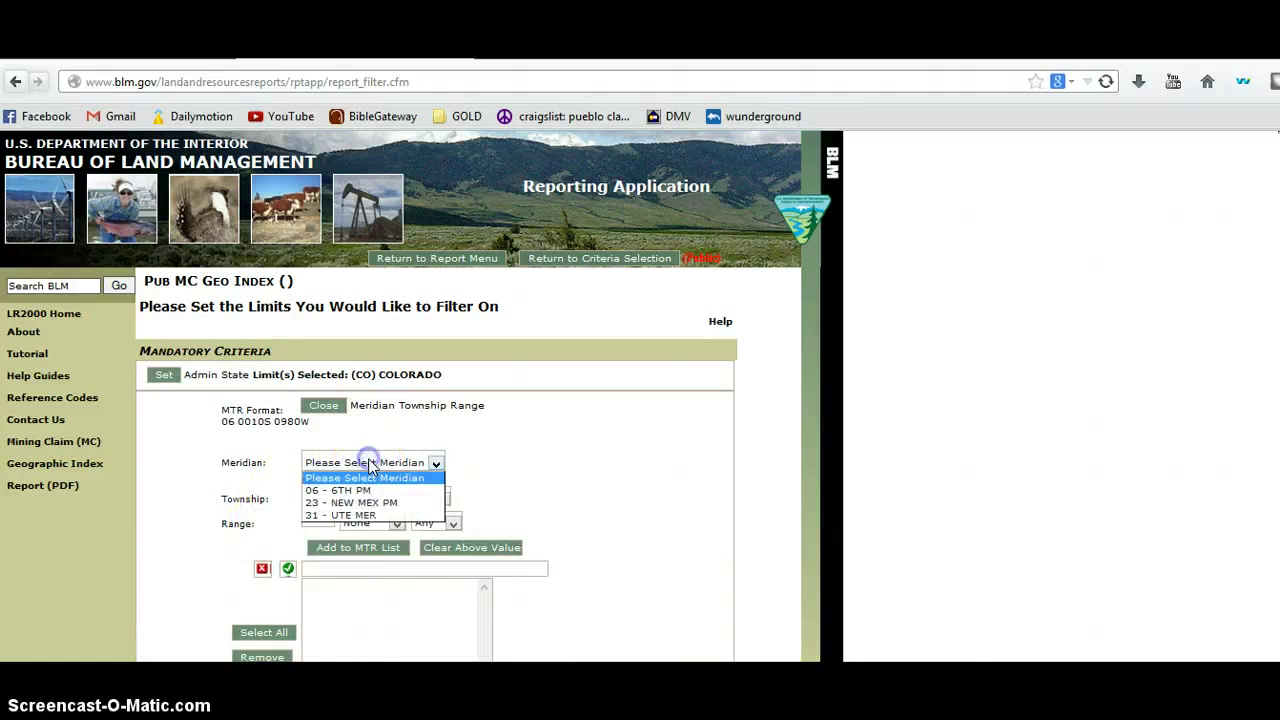
click(369, 490)
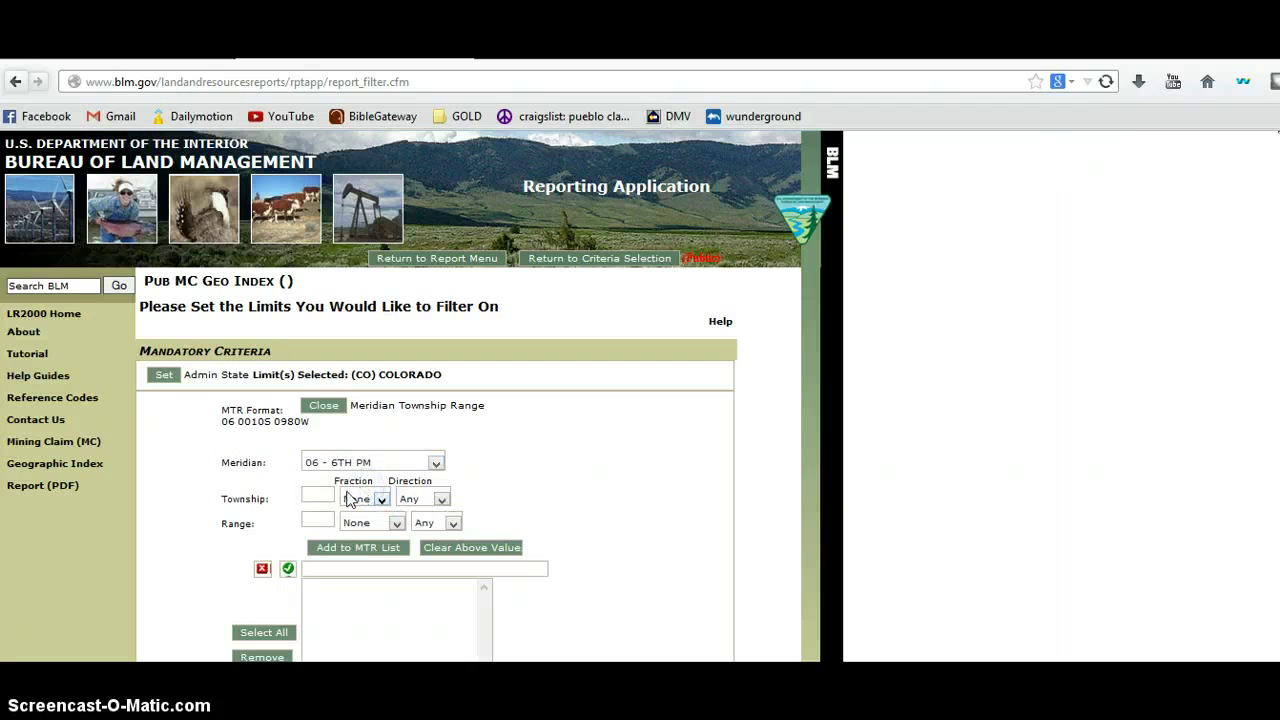
click(328, 498)
click(442, 498)
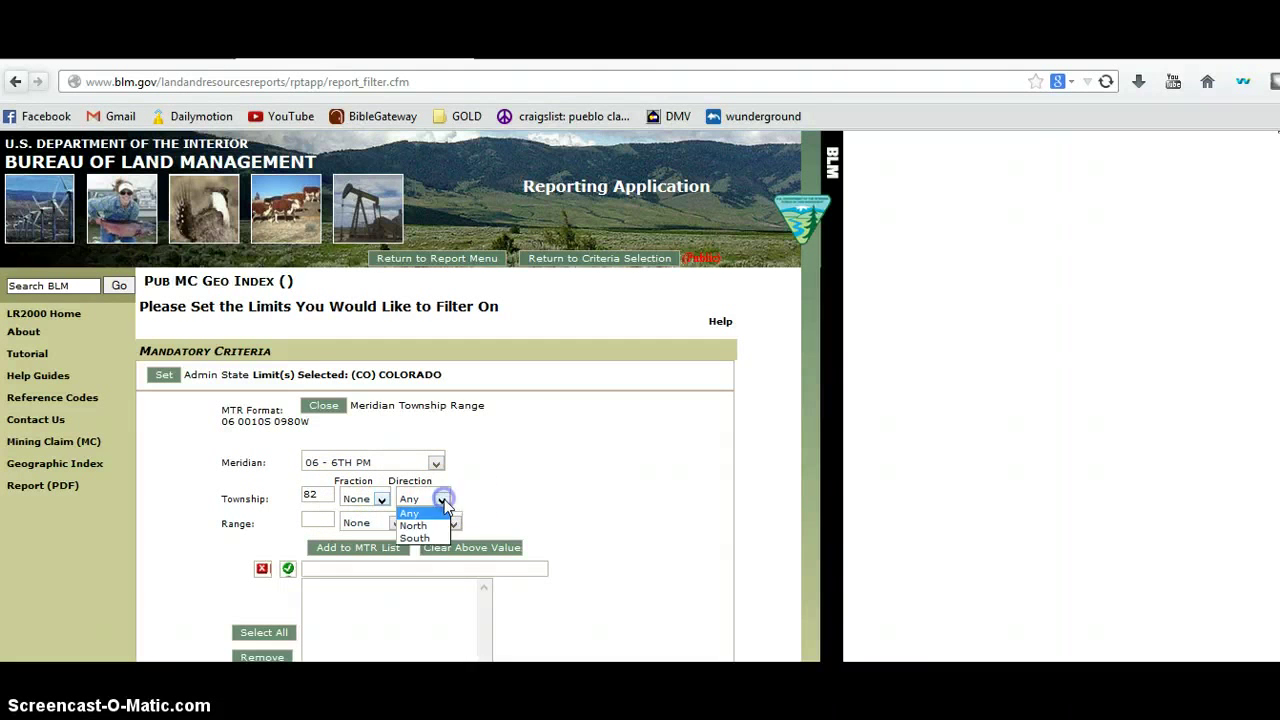
click(415, 538)
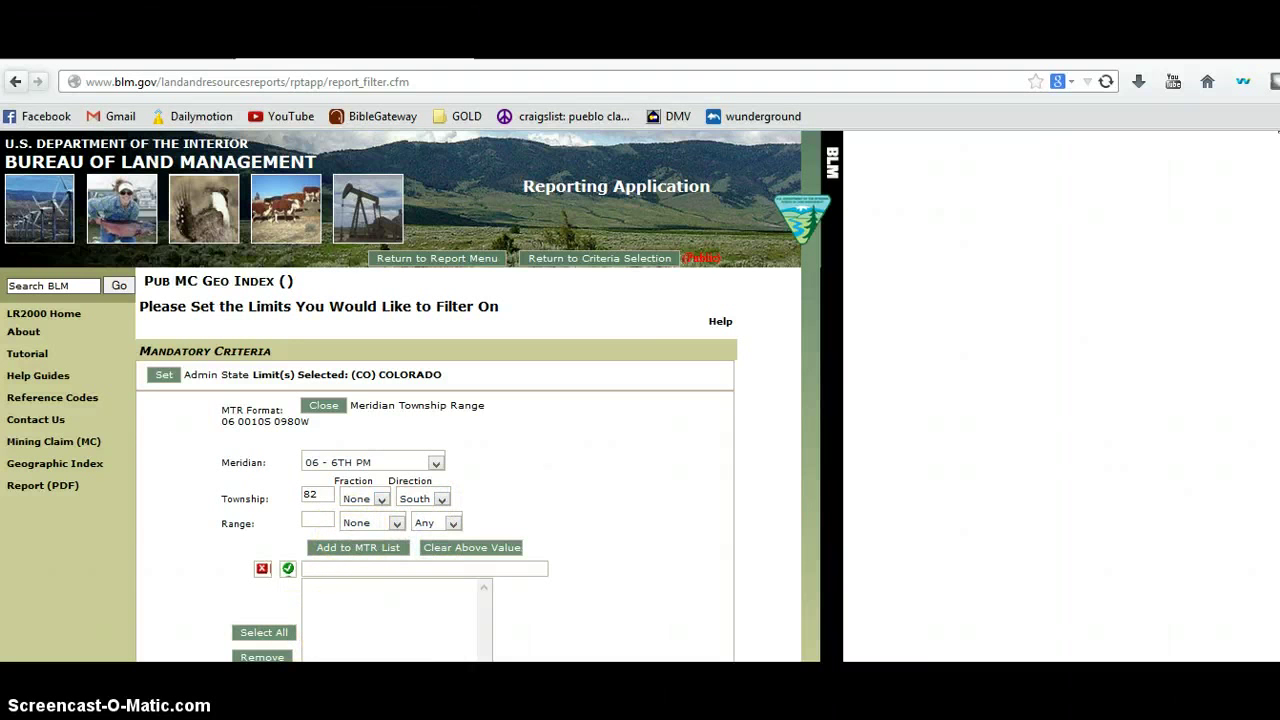
Check the township number on the Google Earth map and correct the township in the browser's report filter to 18.
key(alt+Tab)
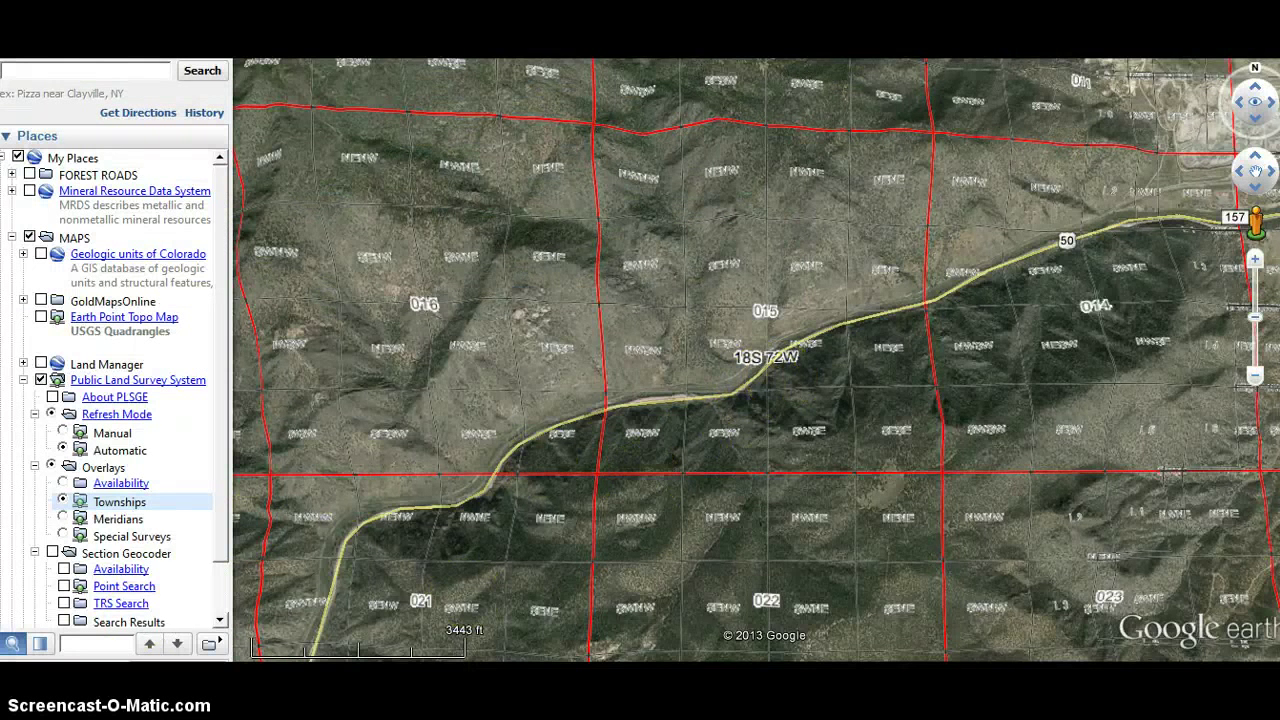
key(alt+Tab)
click(316, 496)
text(82)
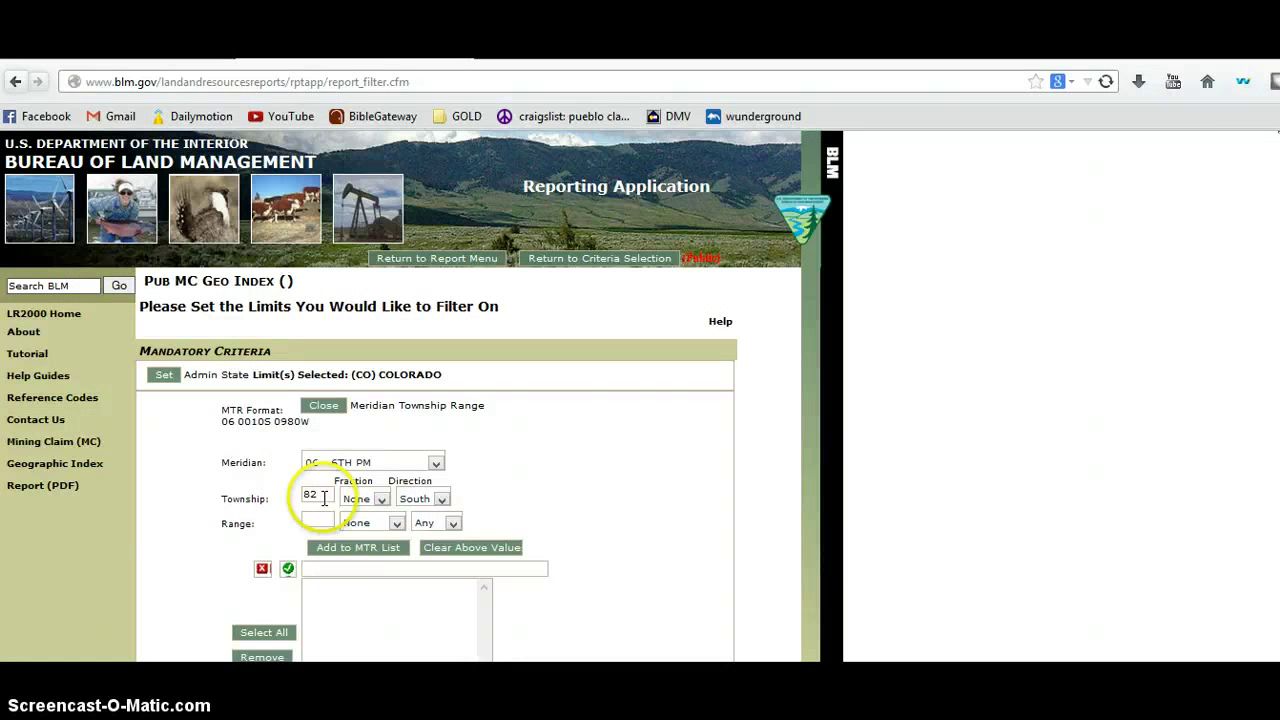
key(BackSpace)
key(BackSpace)
text(18)
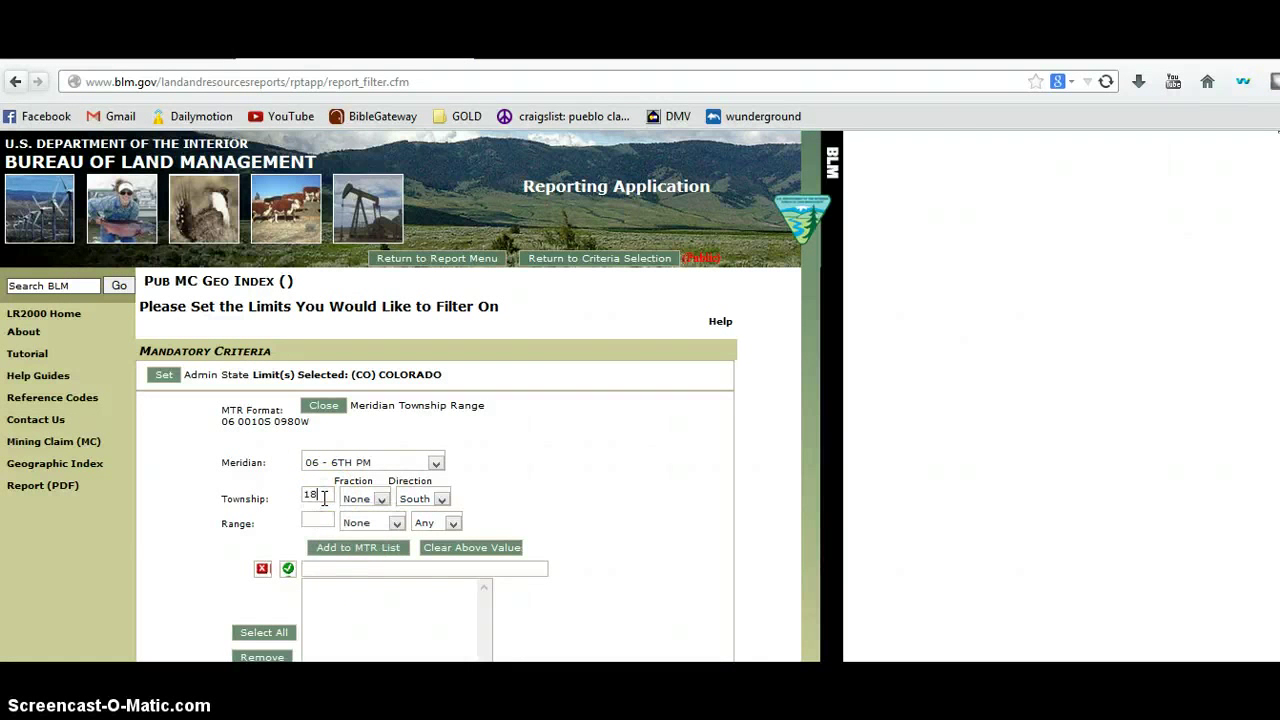
Set the range to 72 West and add the township and range combination to the MTR list.
click(320, 520)
text(72)
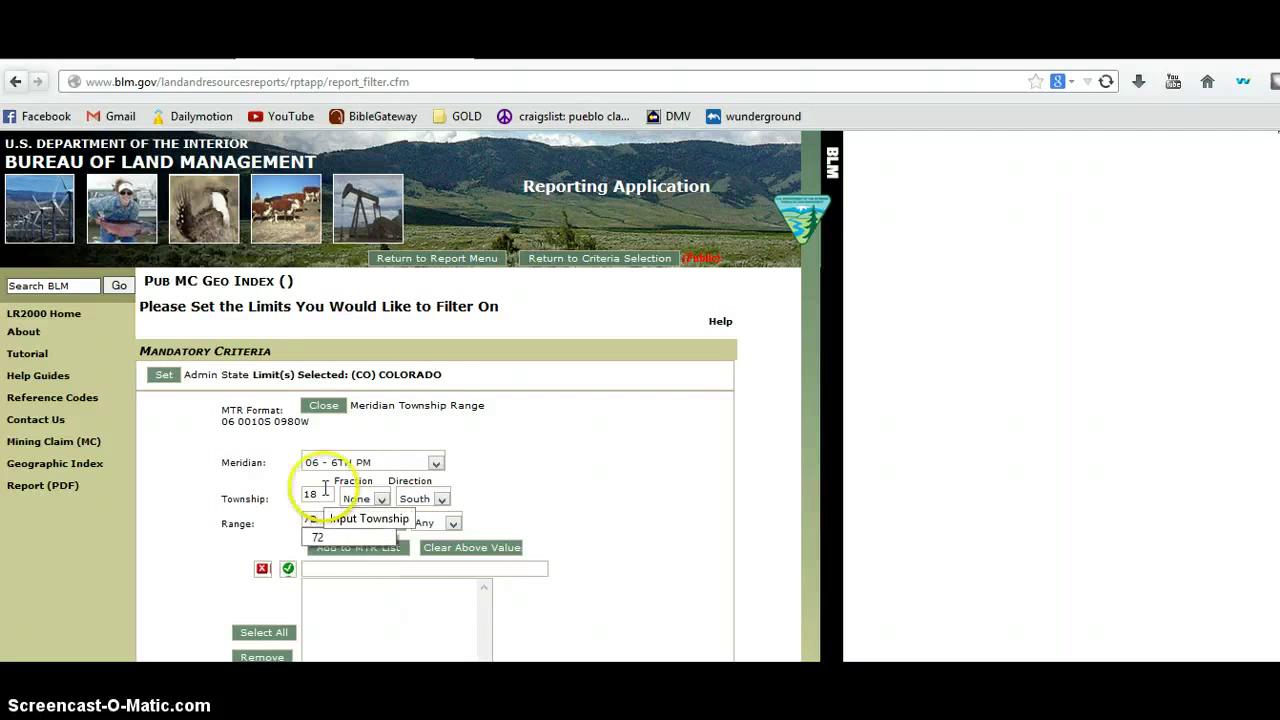
click(452, 523)
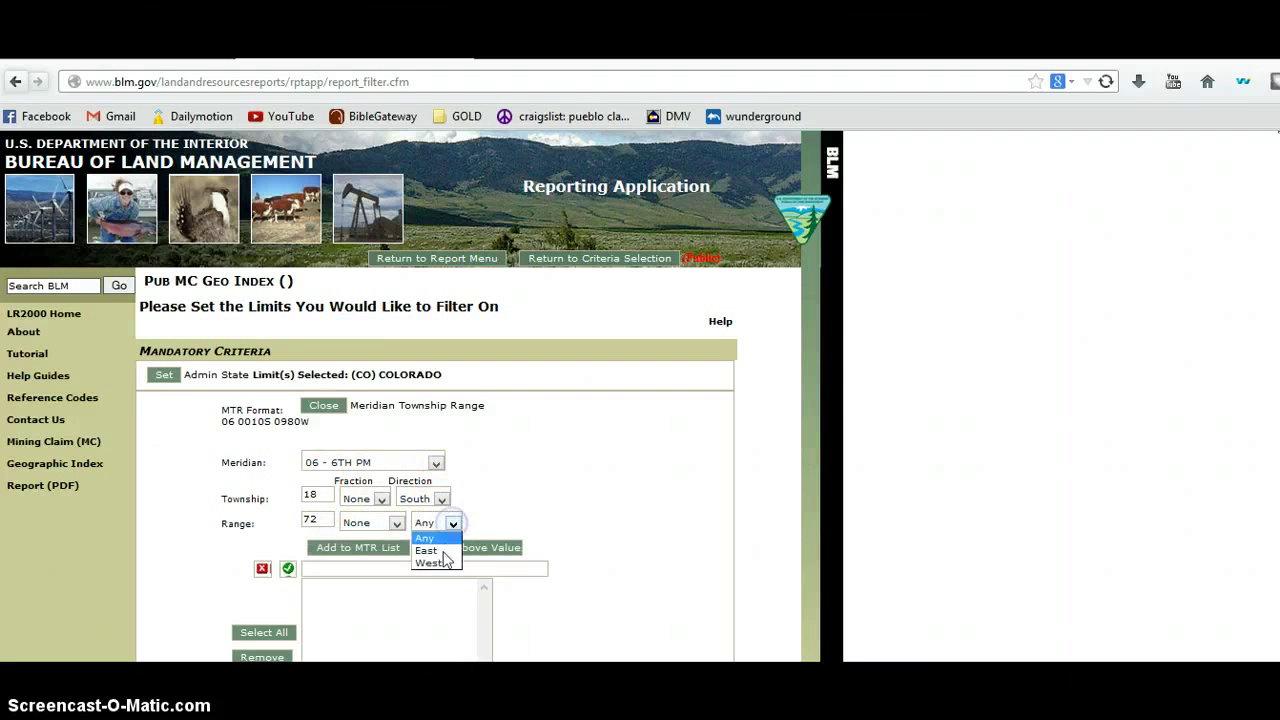
click(440, 564)
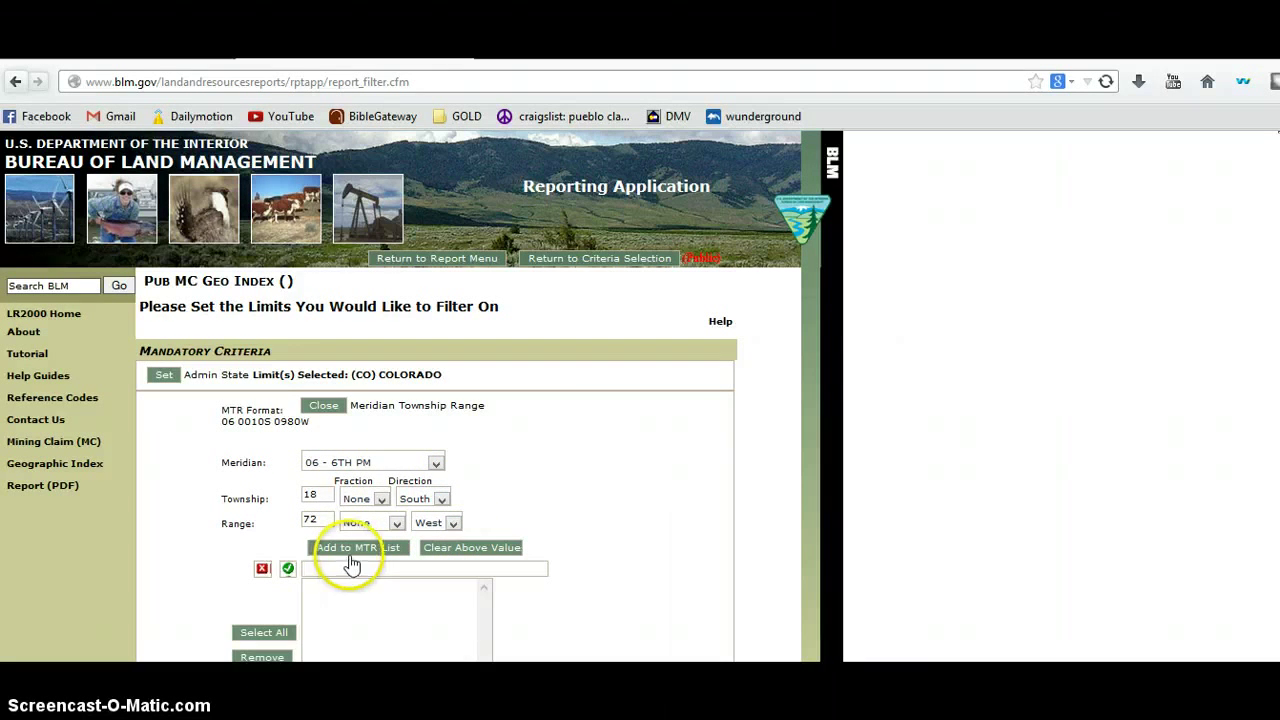
click(352, 561)
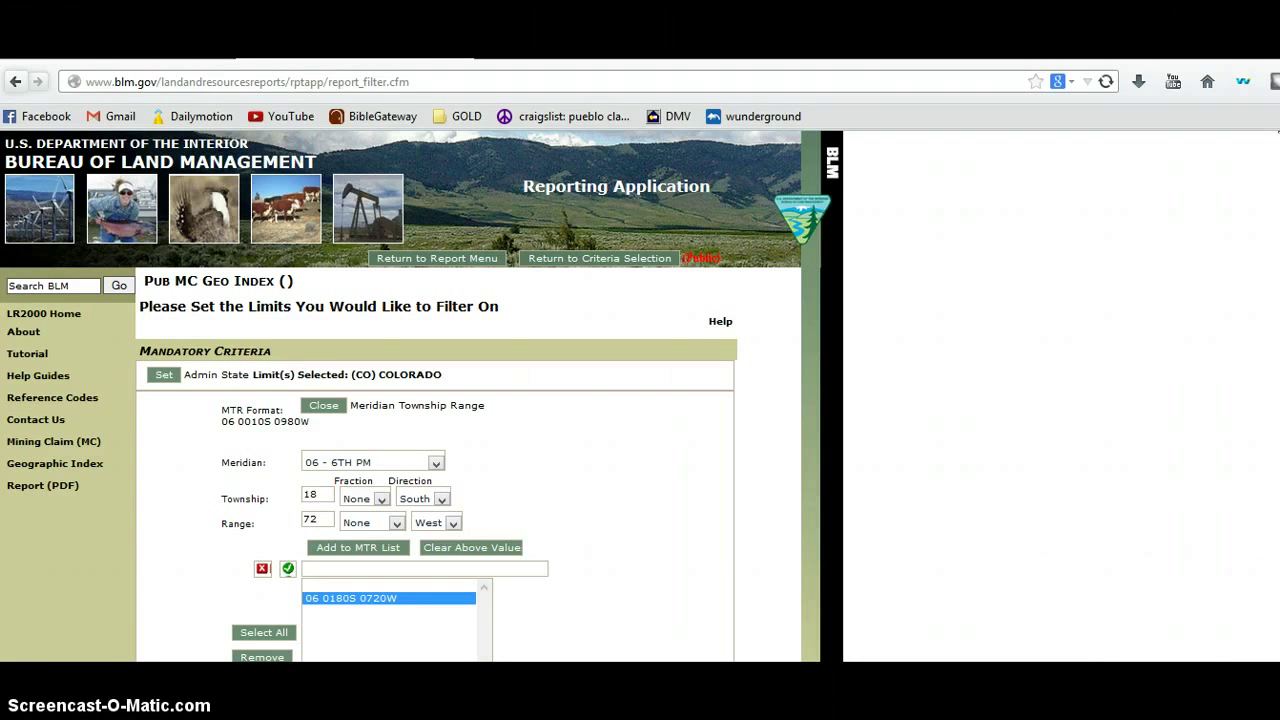
Limit the case disposition to A - ACTIVE and run the Pub MC Geo Index report with the chosen criteria.
scroll(468, 400, down, 2)
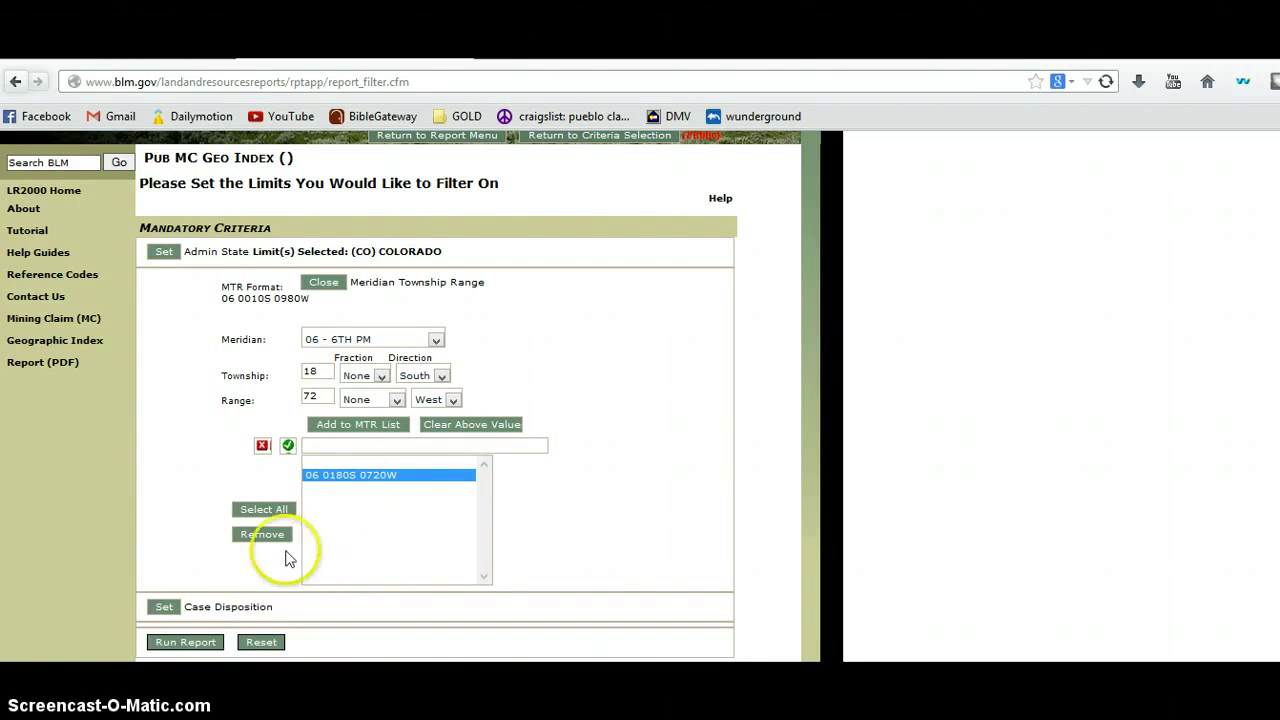
click(176, 608)
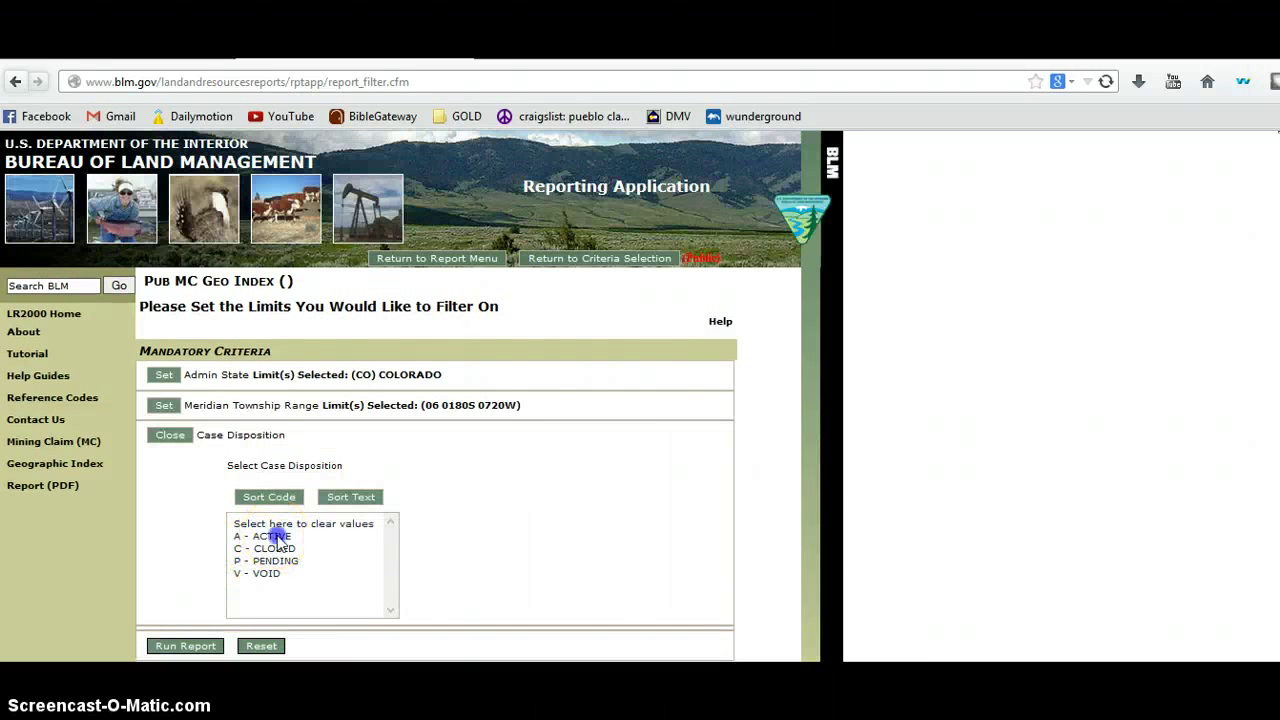
click(277, 537)
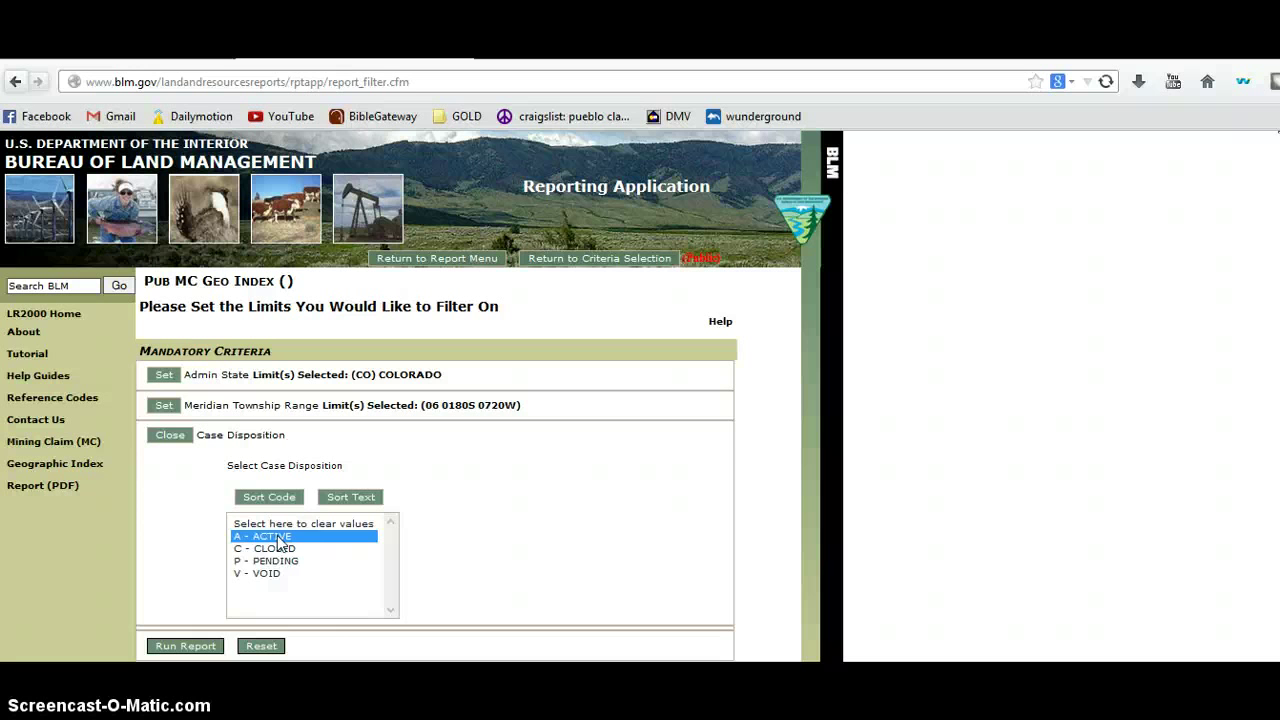
click(286, 550)
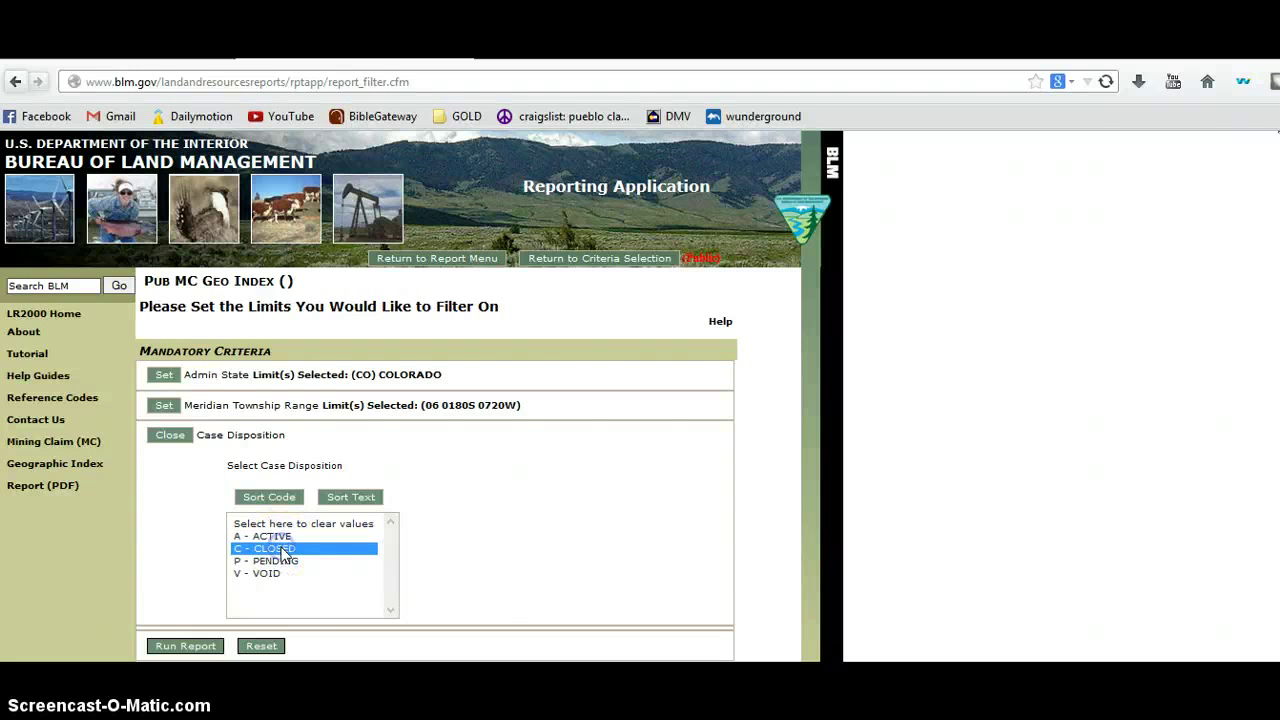
click(295, 552)
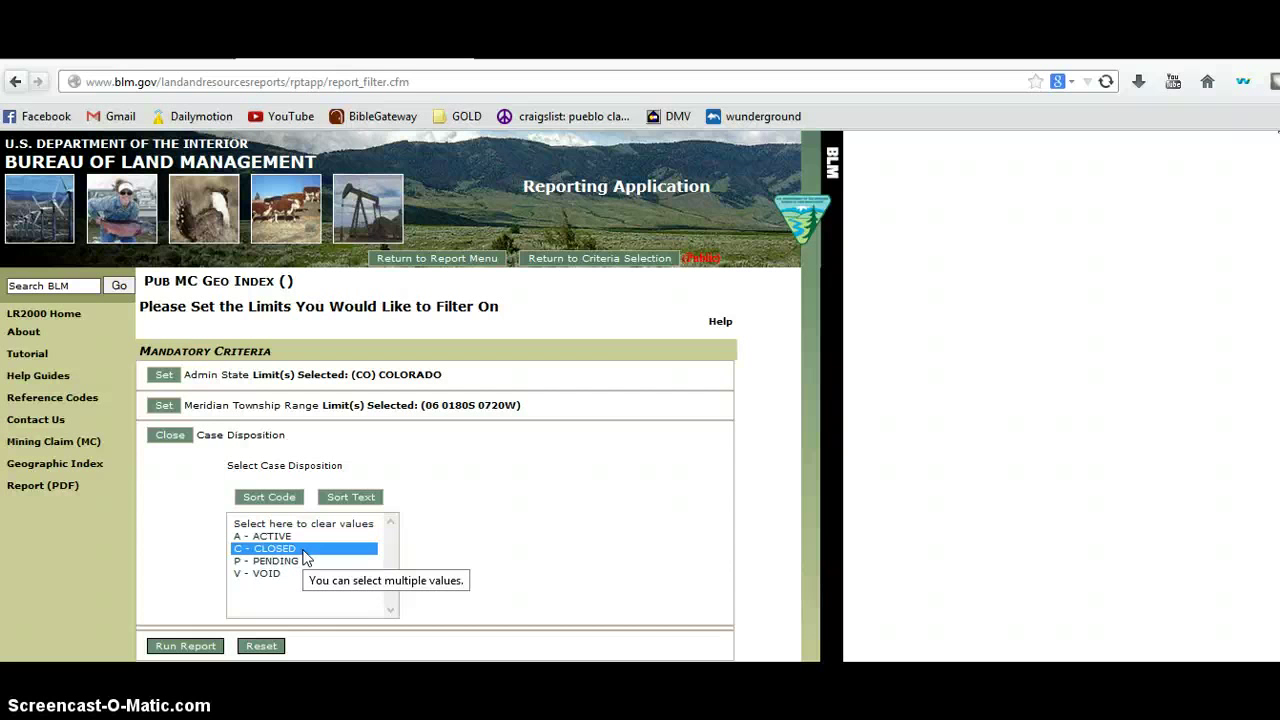
click(293, 536)
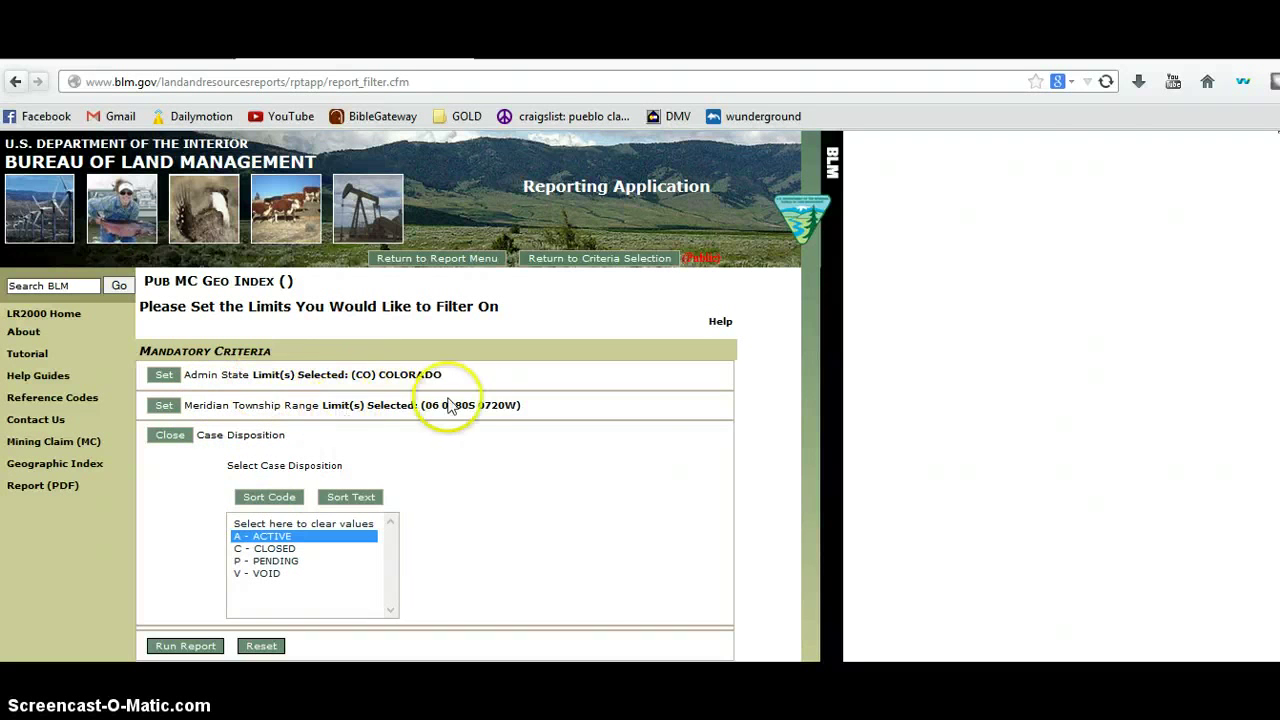
click(176, 647)
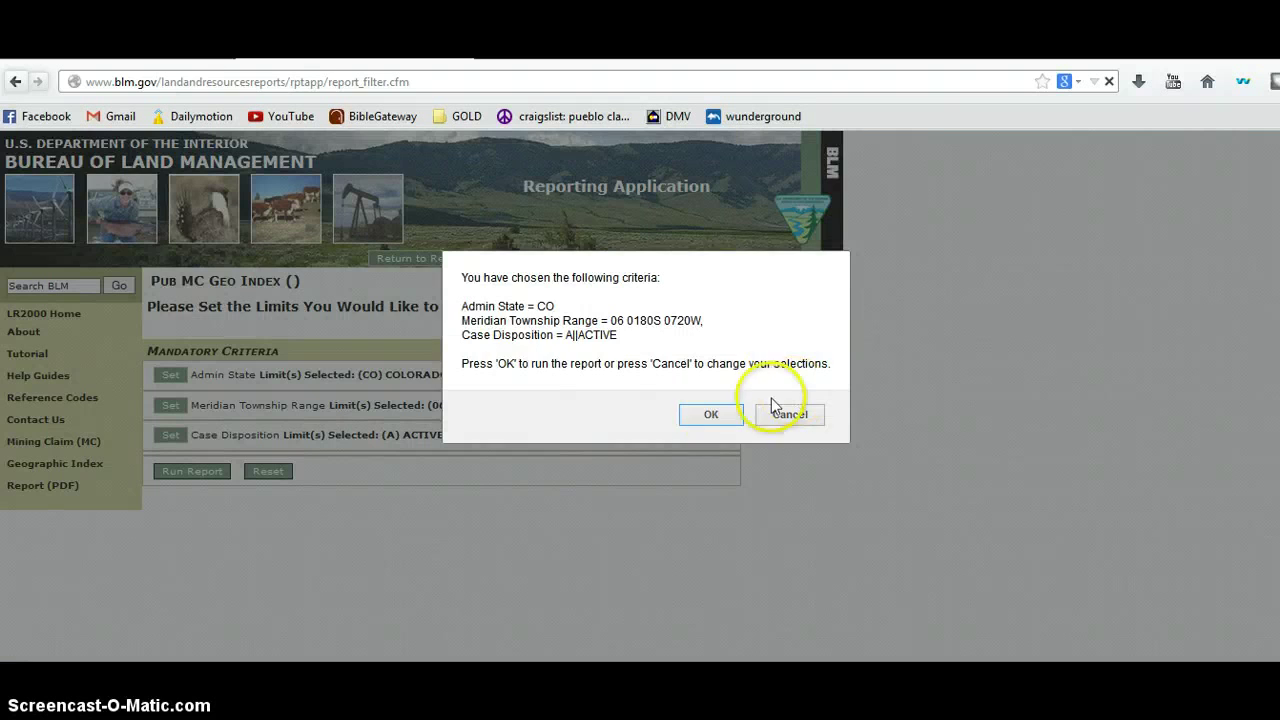
click(710, 414)
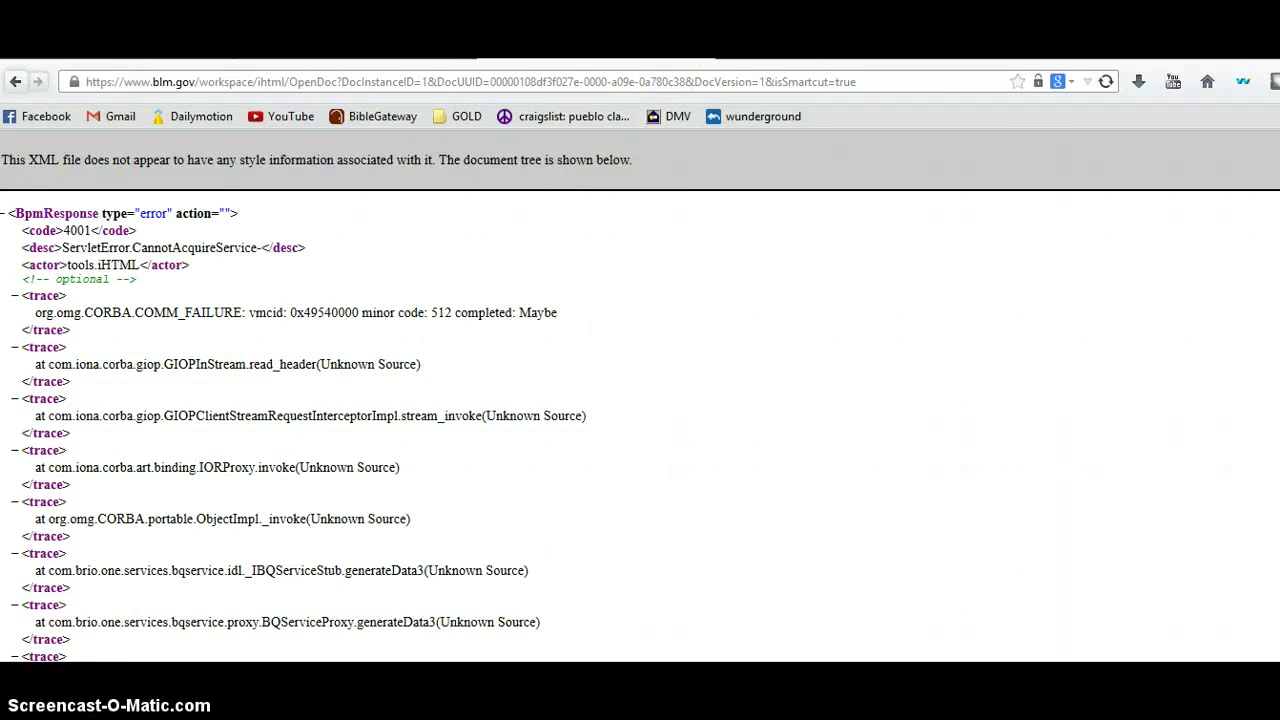
Close the report page, rerun the Pub MC Geo Index report with the same criteria, and reload the new report.
key(ctrl+w)
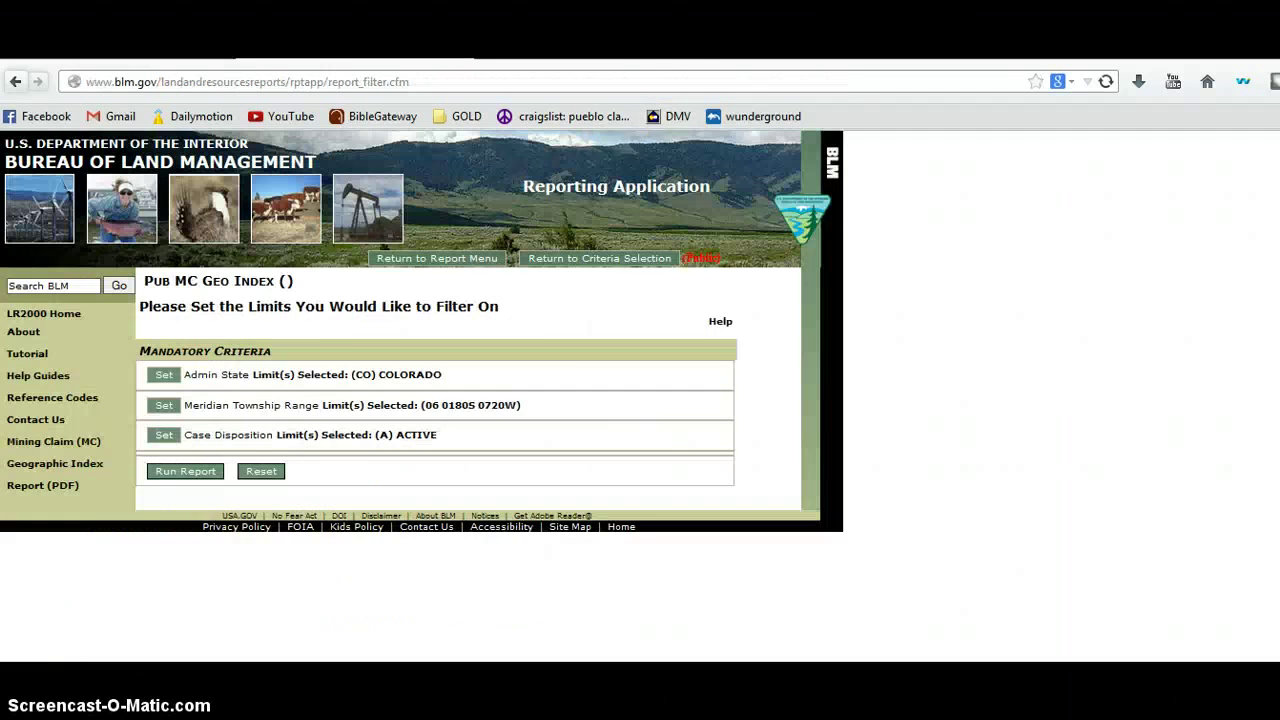
click(198, 472)
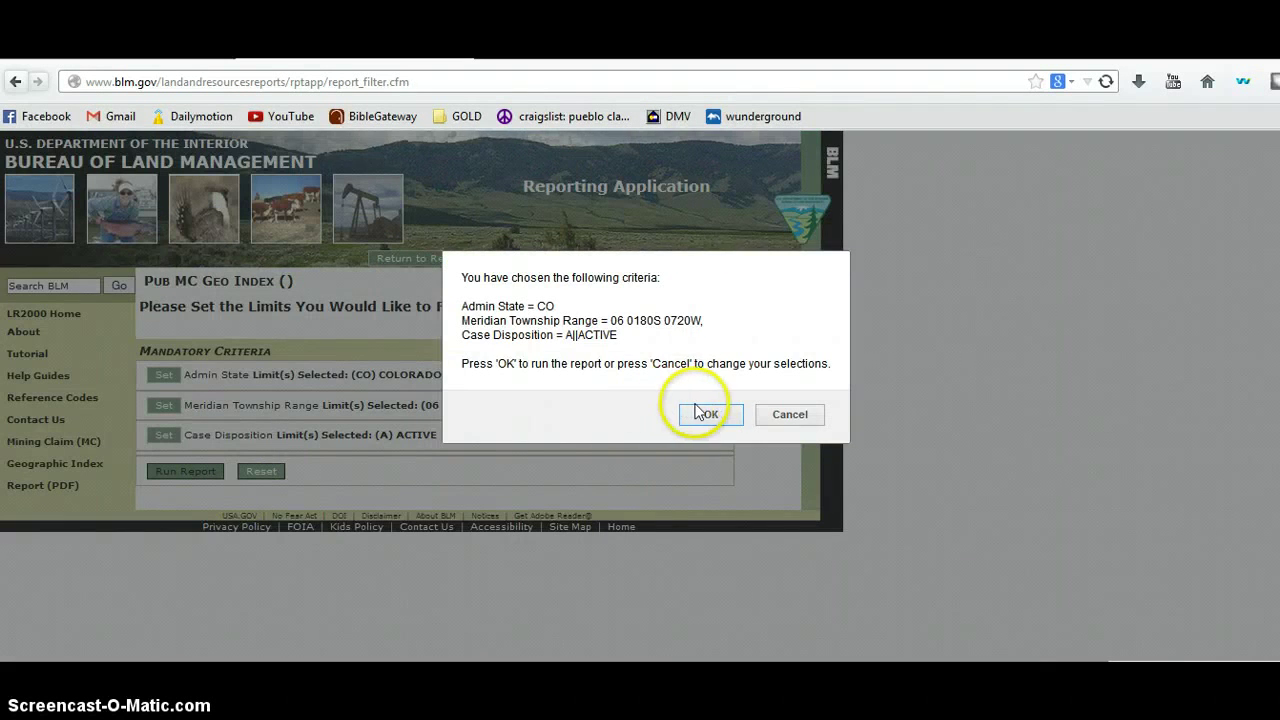
click(703, 413)
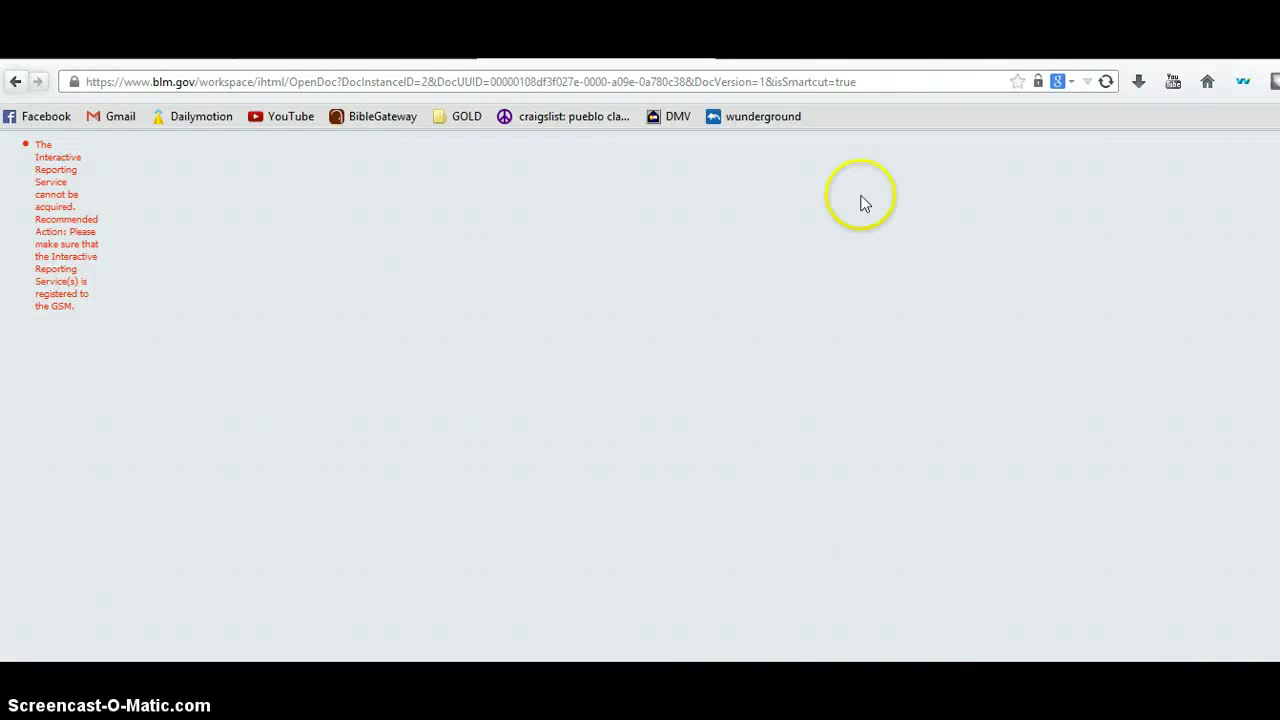
click(1107, 82)
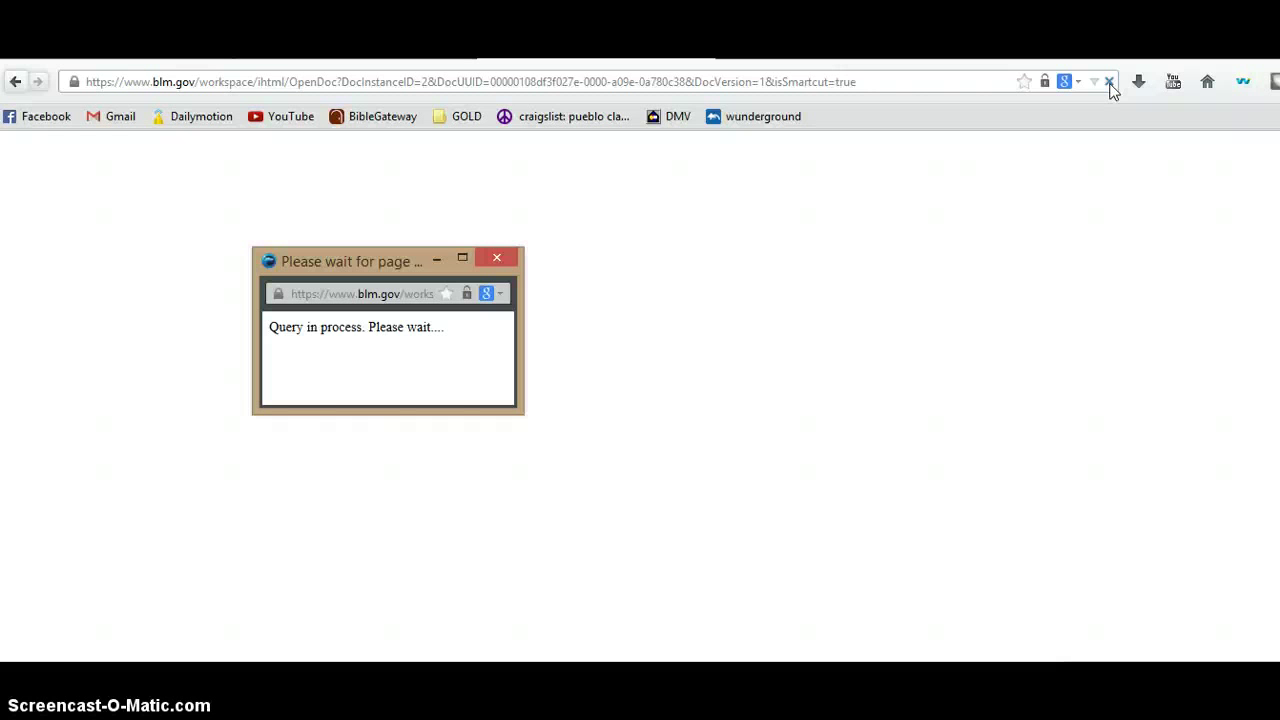
click(1109, 92)
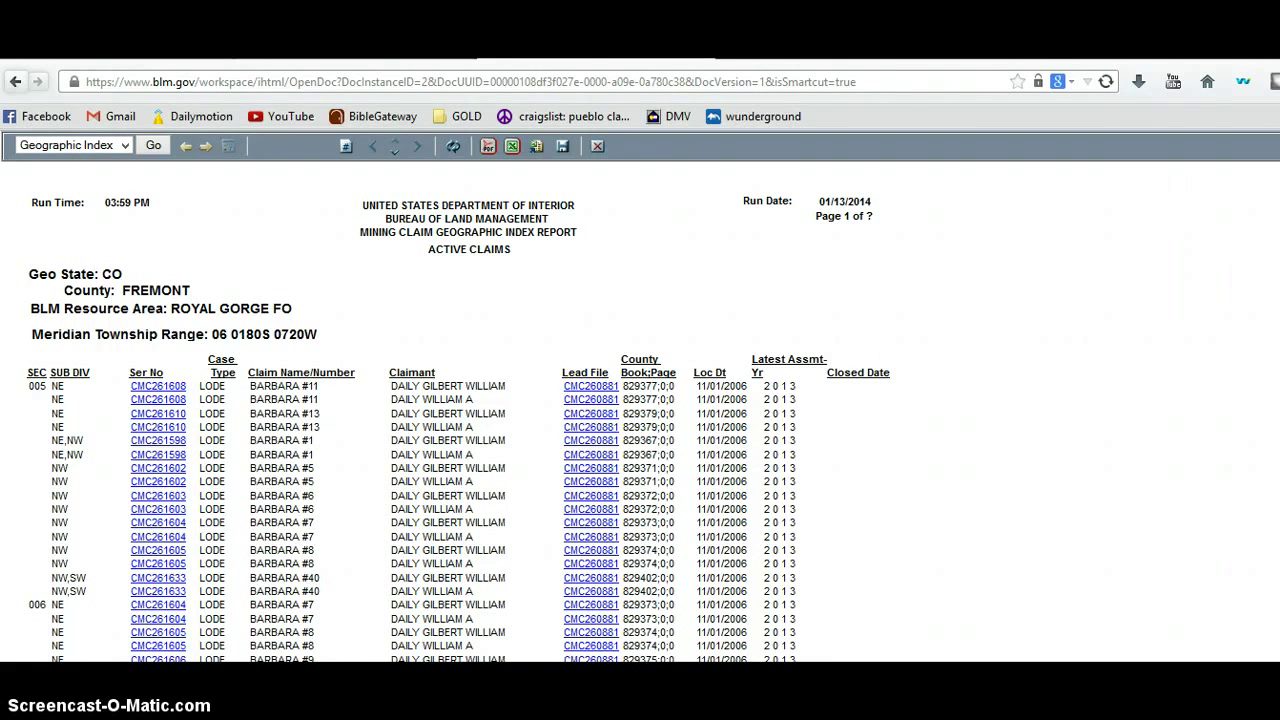
Check the section numbers in the active claims report and locate section 005 of township 18S 72W on the Google Earth map.
scroll(640, 395, down, 3)
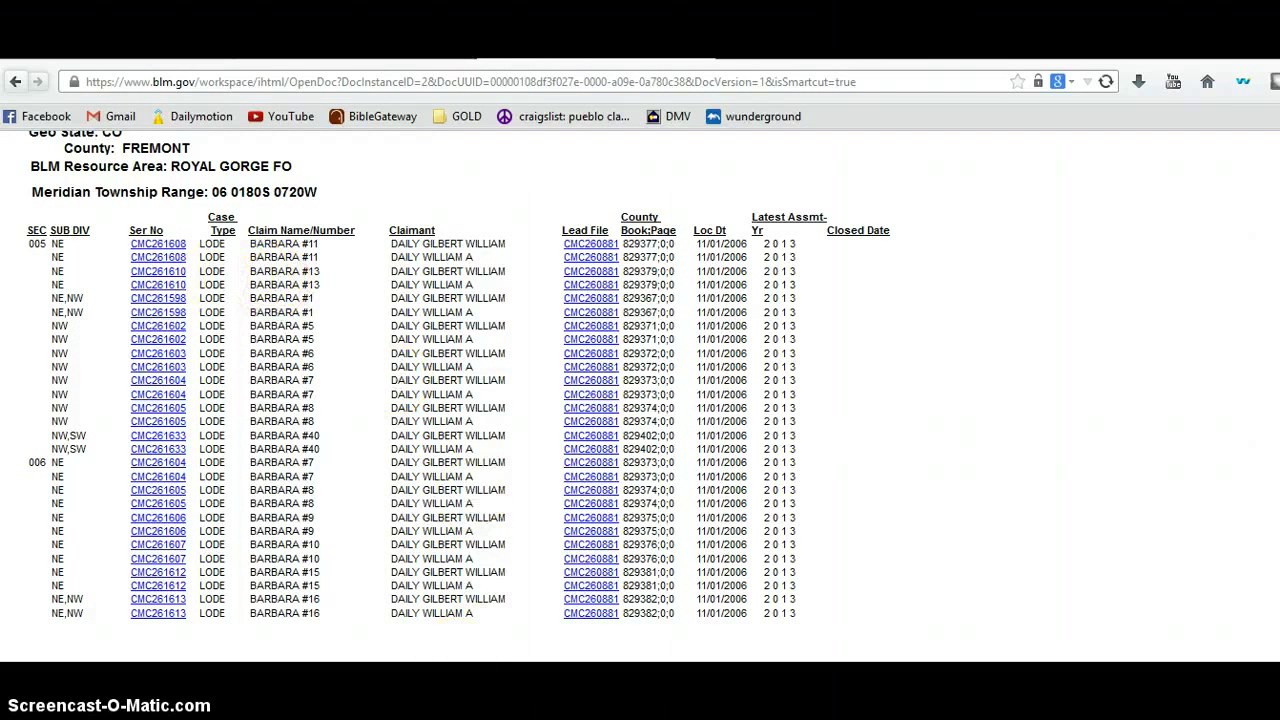
key(alt+Tab)
double_click(763, 455)
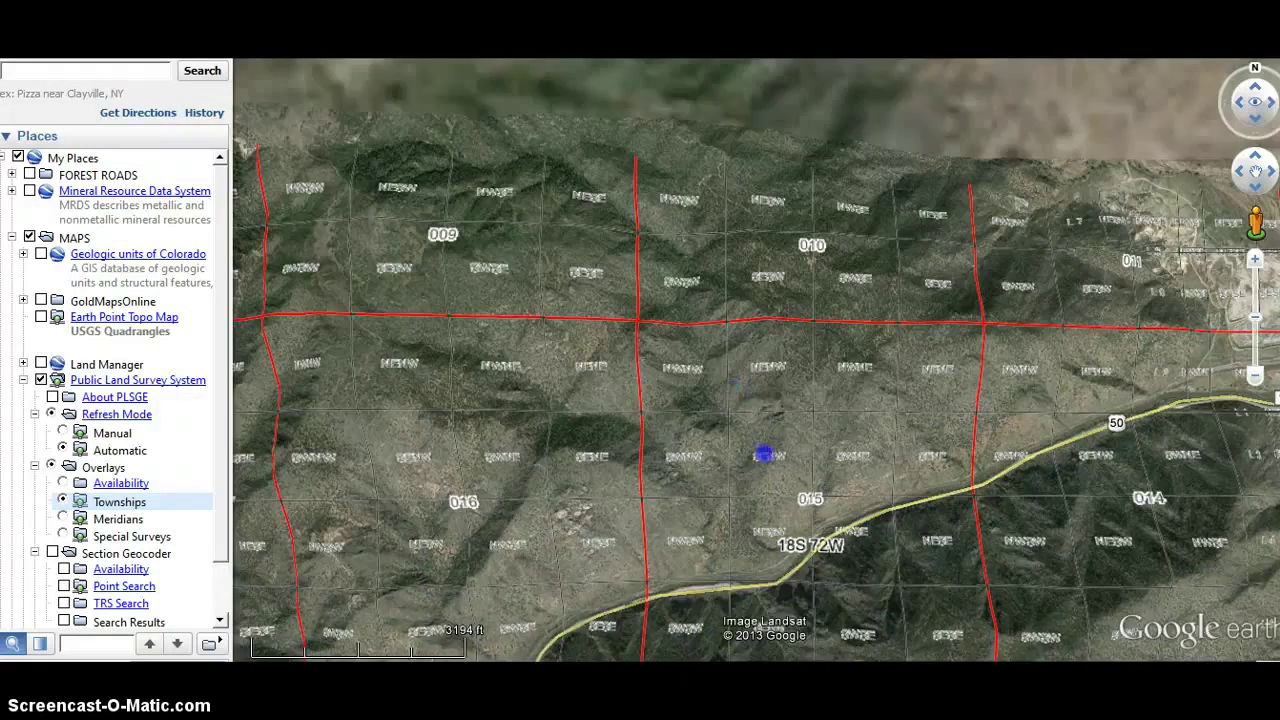
drag(763, 455, 789, 519)
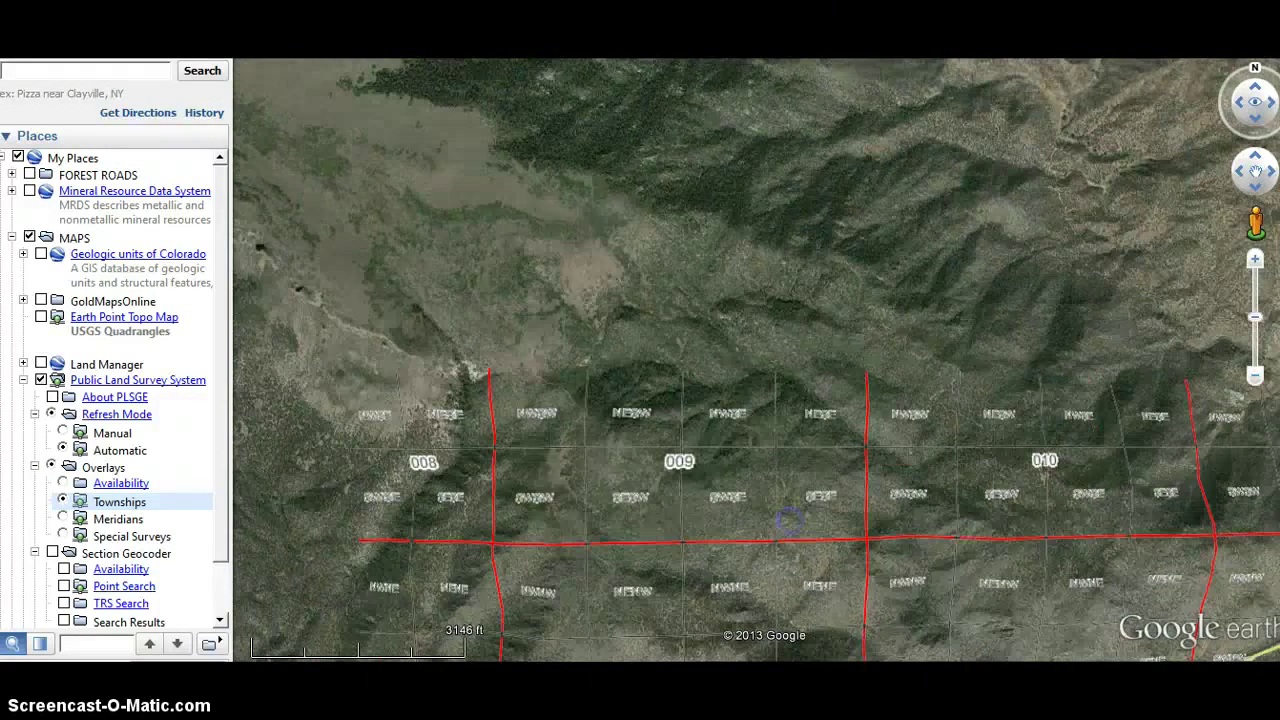
mouse_move(368, 232)
mouse_down()
mouse_move(521, 360)
mouse_move(563, 406)
mouse_move(576, 453)
mouse_up()
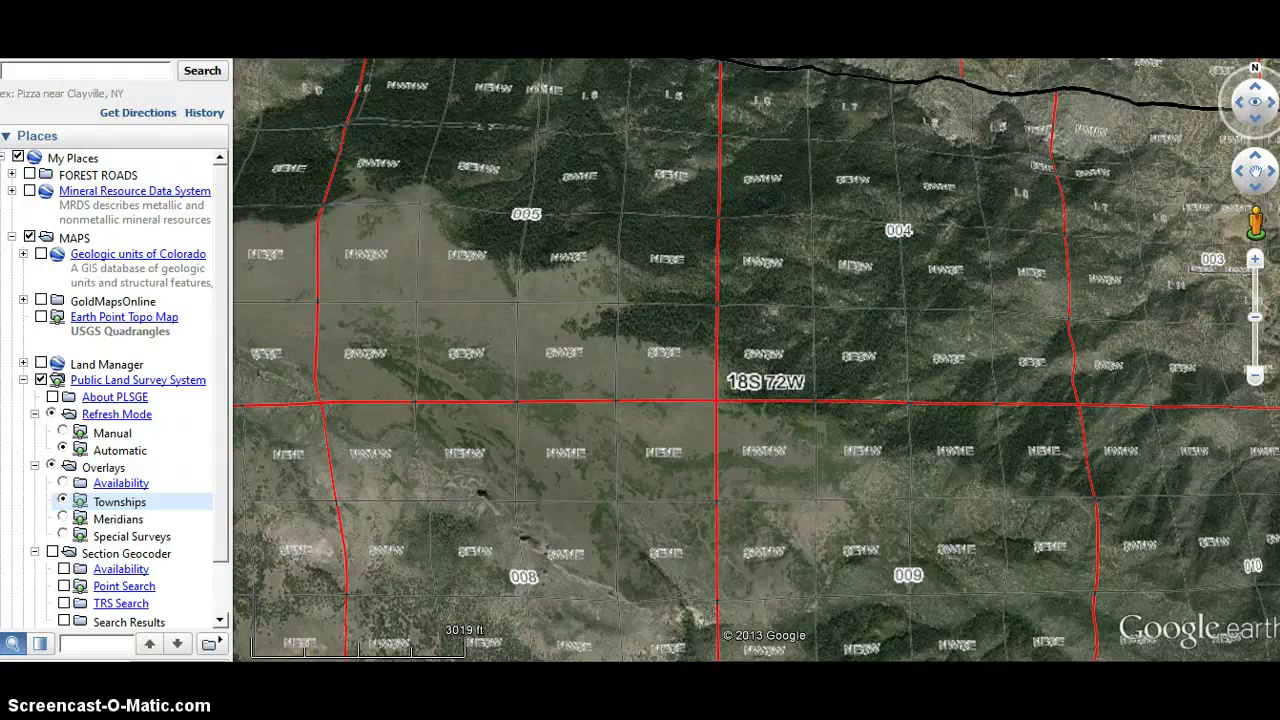
drag(528, 206, 510, 458)
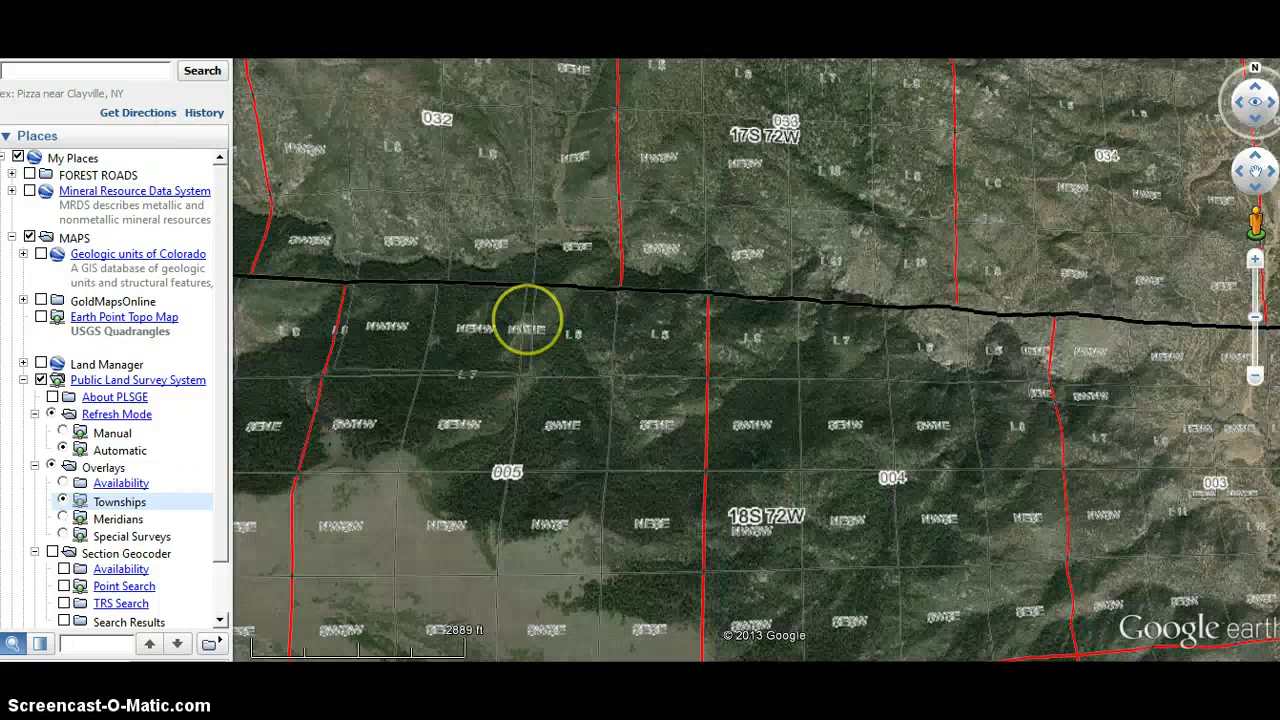
click(533, 294)
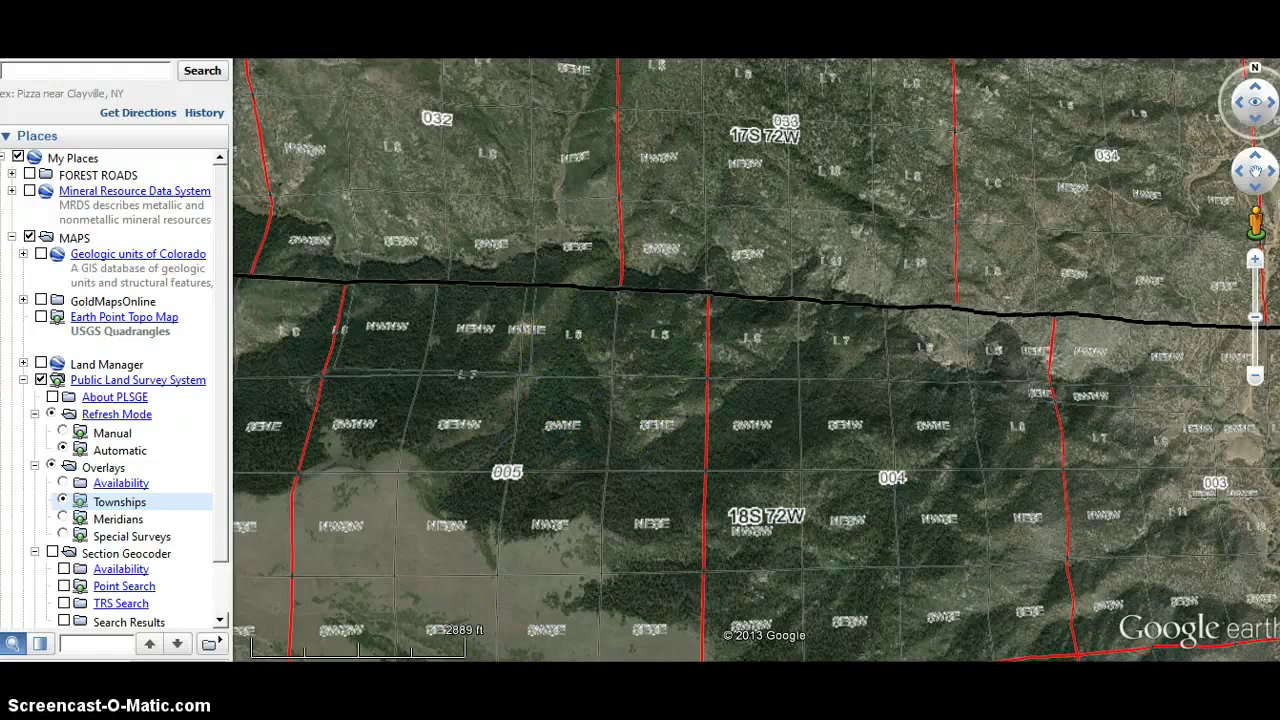
Return to the browser and review the claims report down to its disclosure note.
click(457, 612)
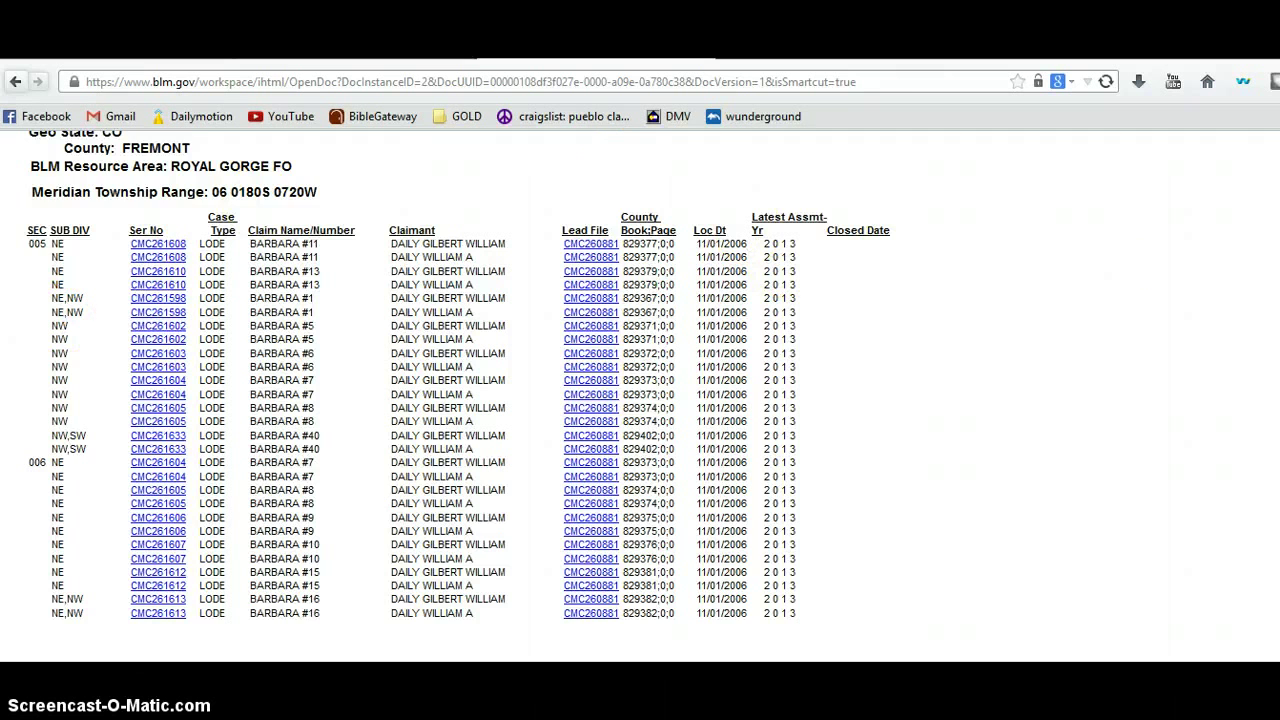
scroll(459, 396, down, 3)
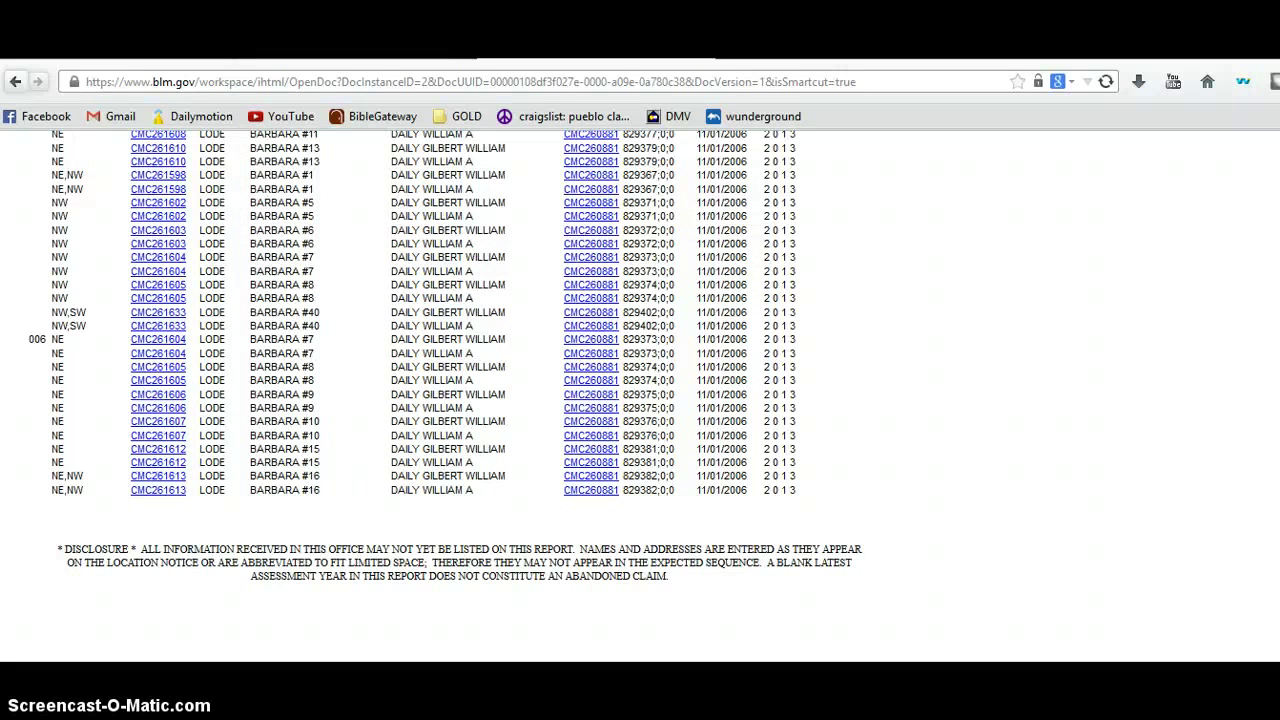
scroll(614, 314, up, 6)
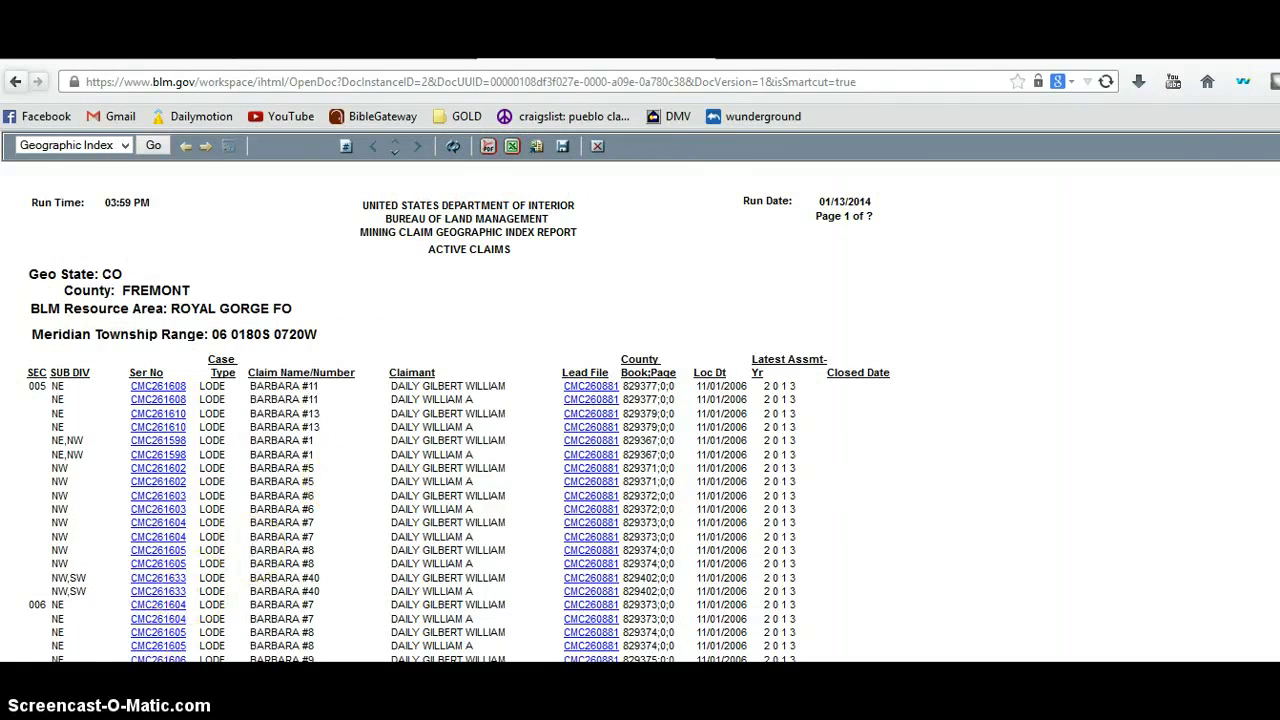
In Google Earth, collapse the Section Geocoder folder and expand PLACERVILLE, COLORADO and FREMONT in the saved places.
key(alt+Tab)
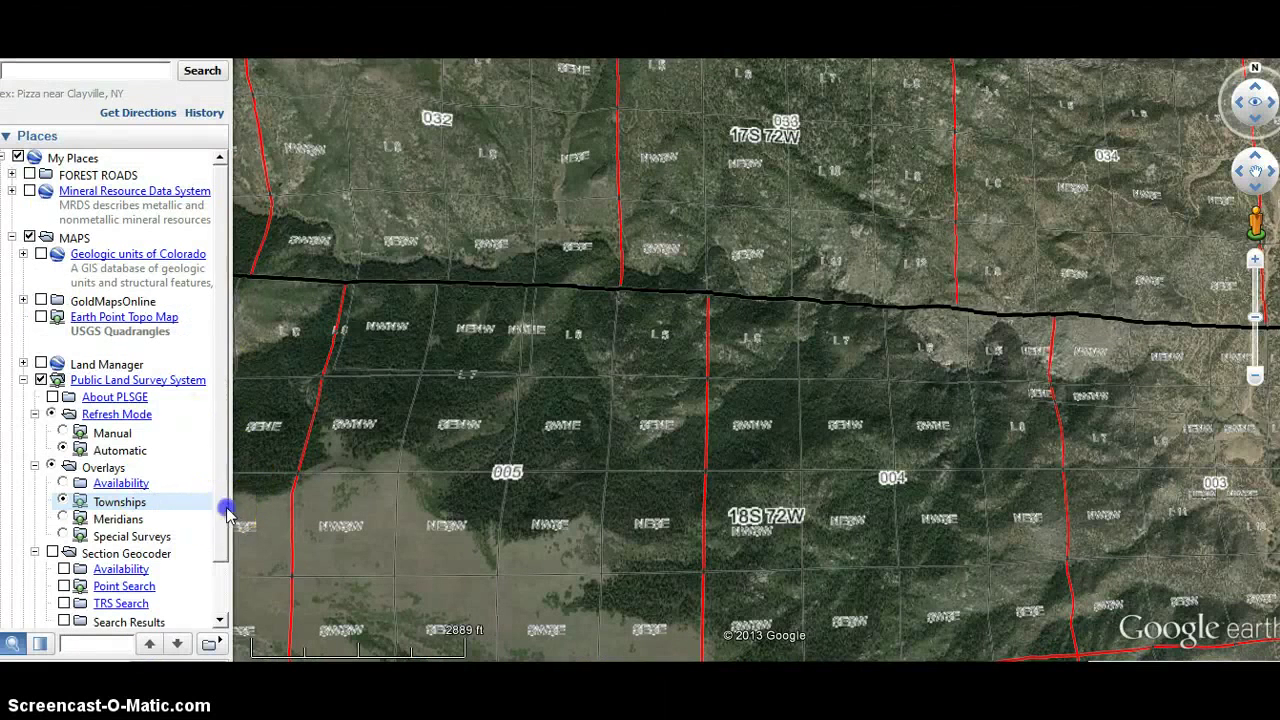
scroll(215, 612, down, 2)
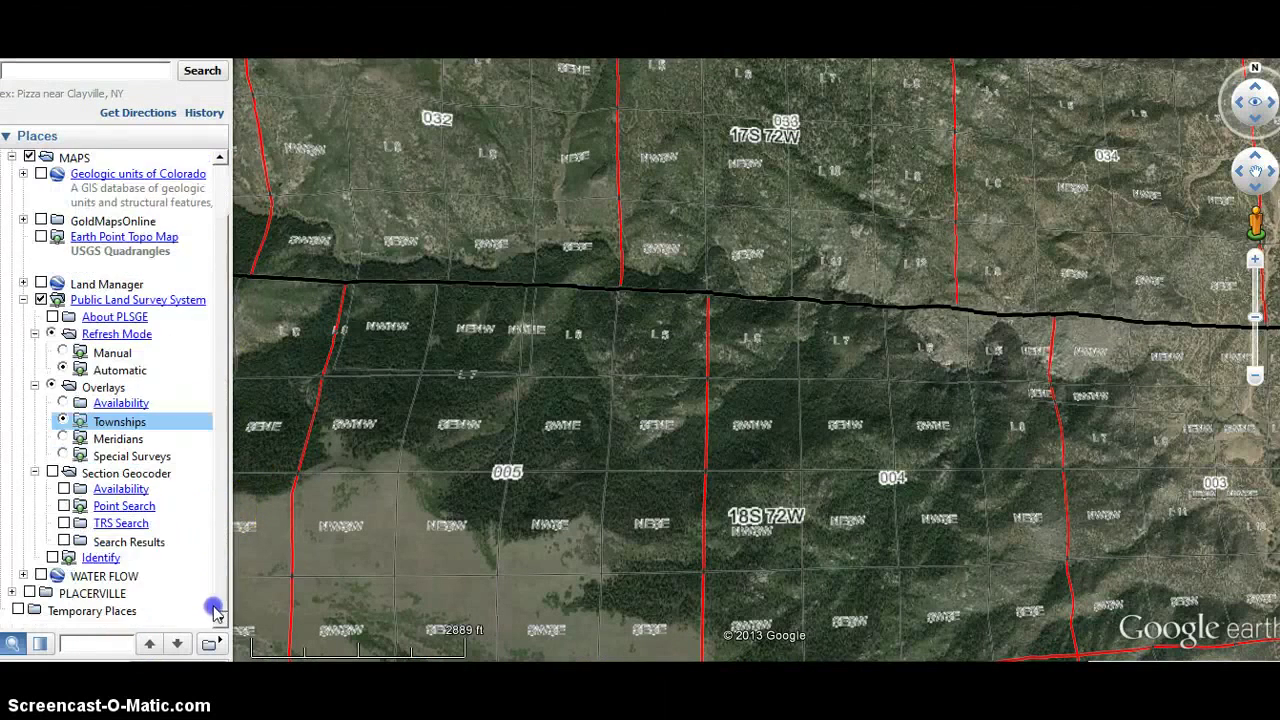
click(35, 472)
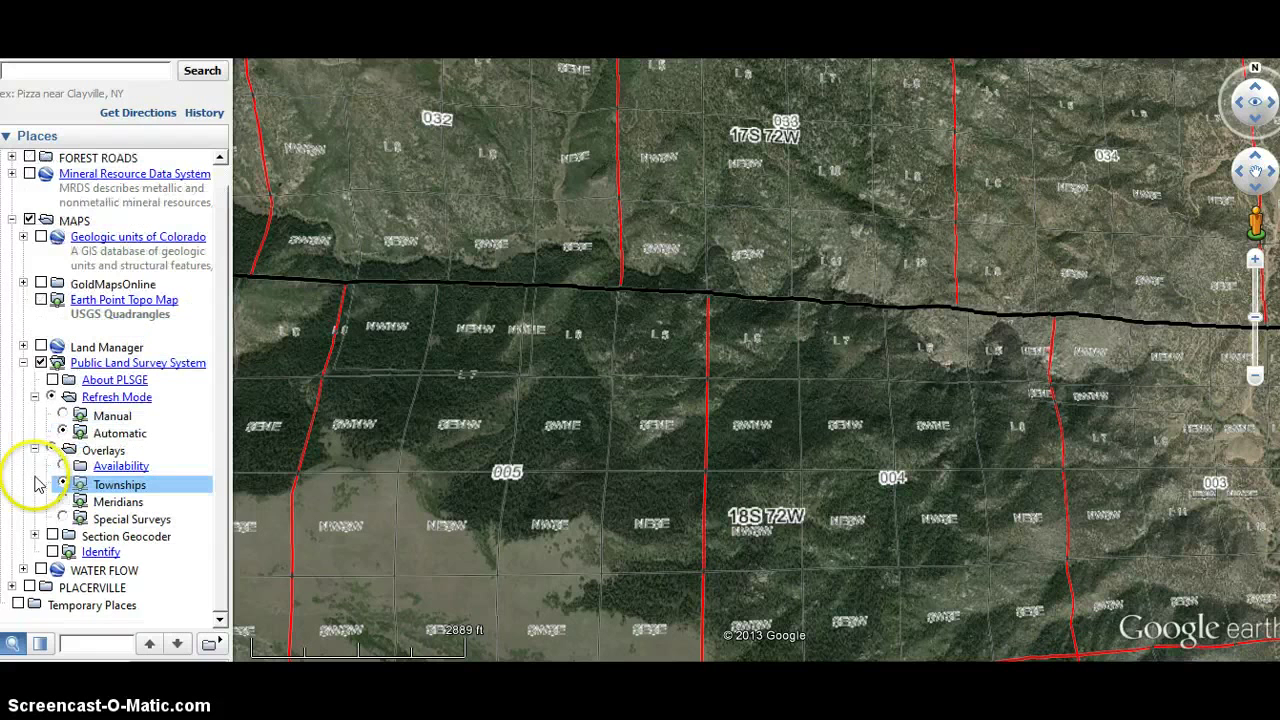
click(12, 588)
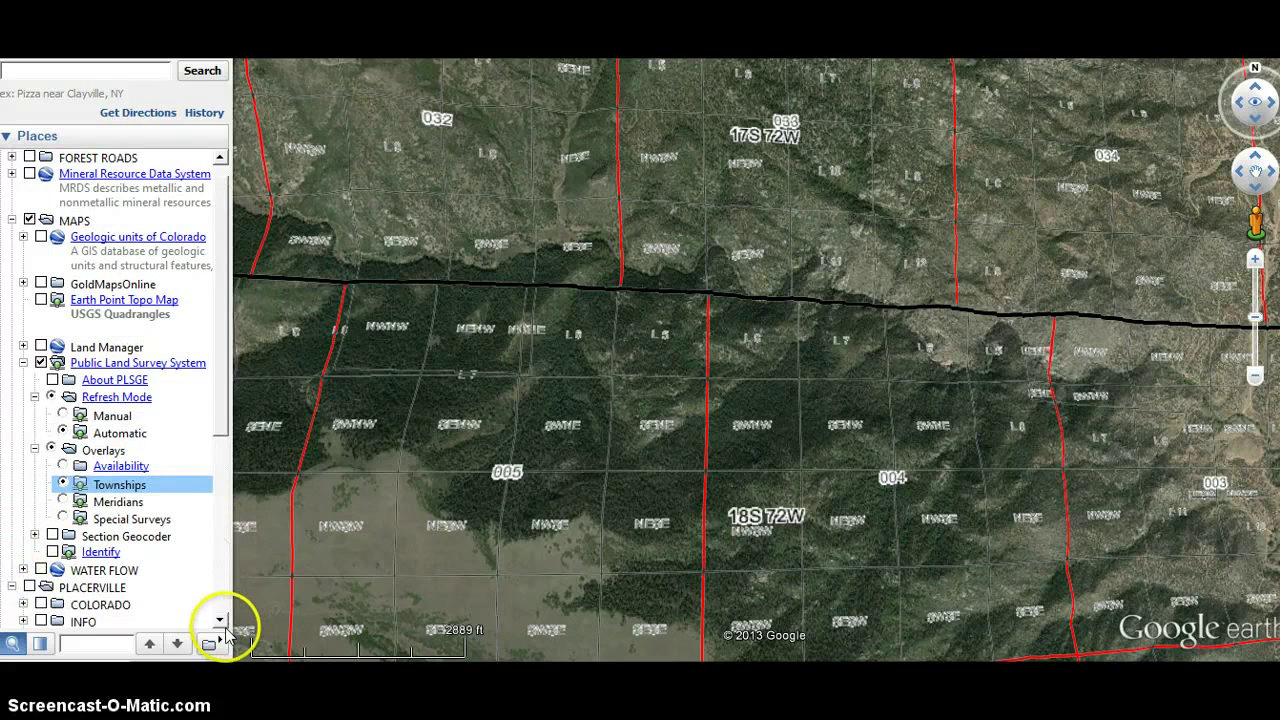
scroll(224, 628, down, 2)
scroll(224, 628, down, 2)
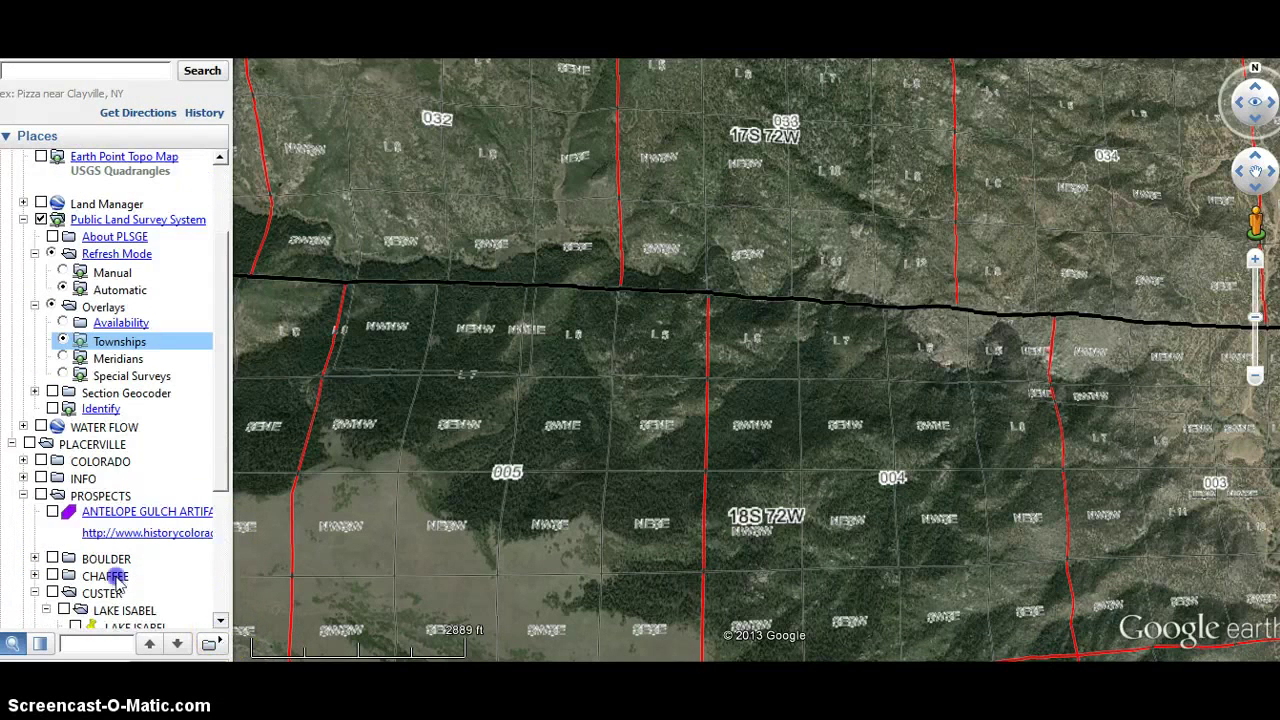
click(23, 461)
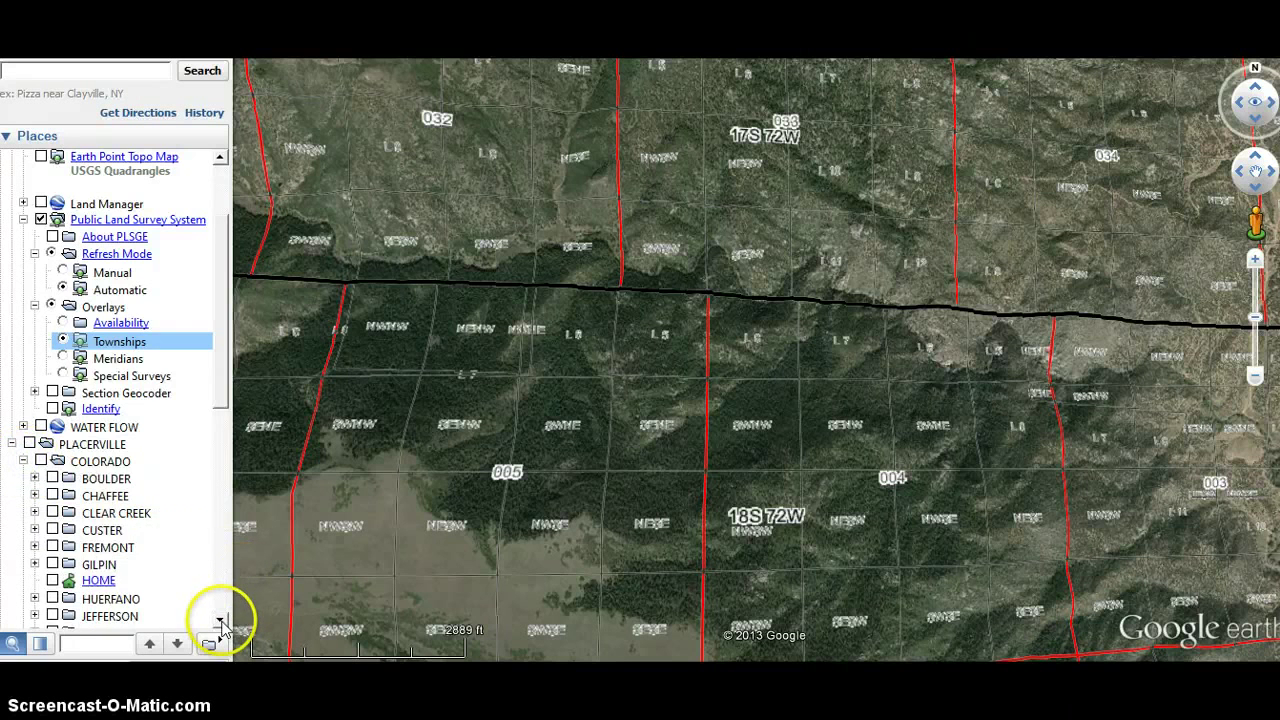
scroll(221, 628, down, 5)
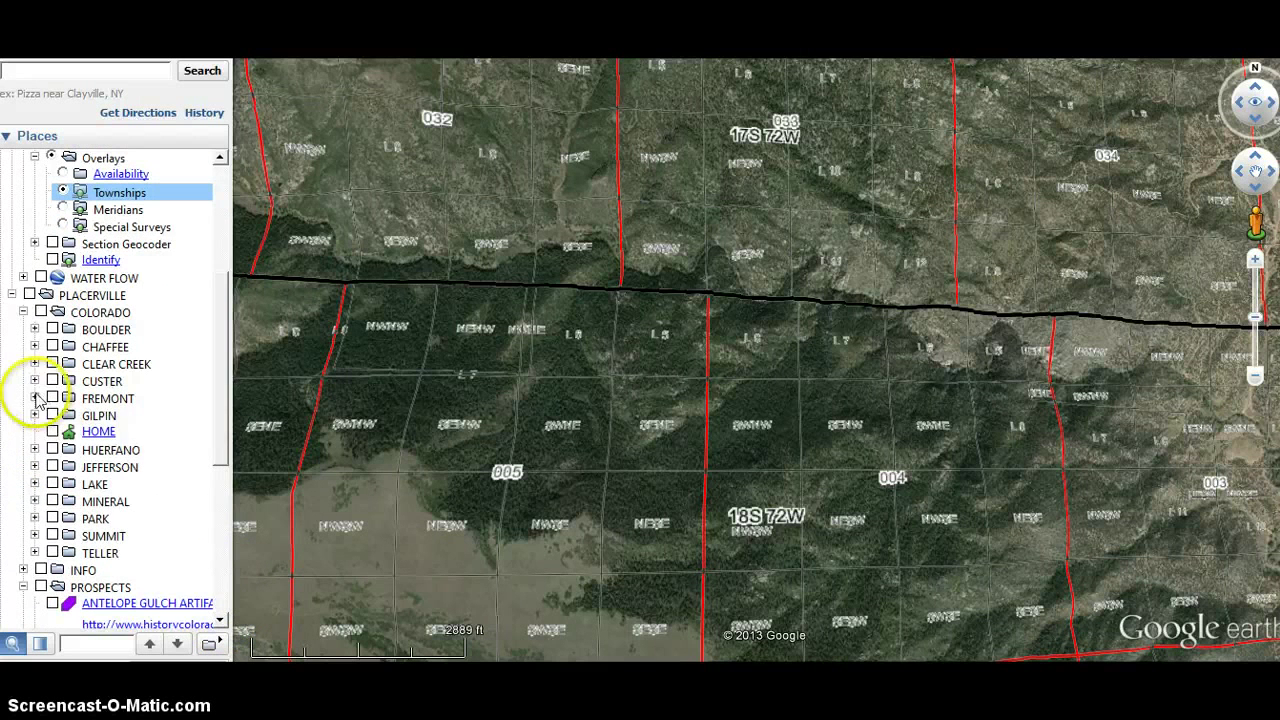
click(35, 398)
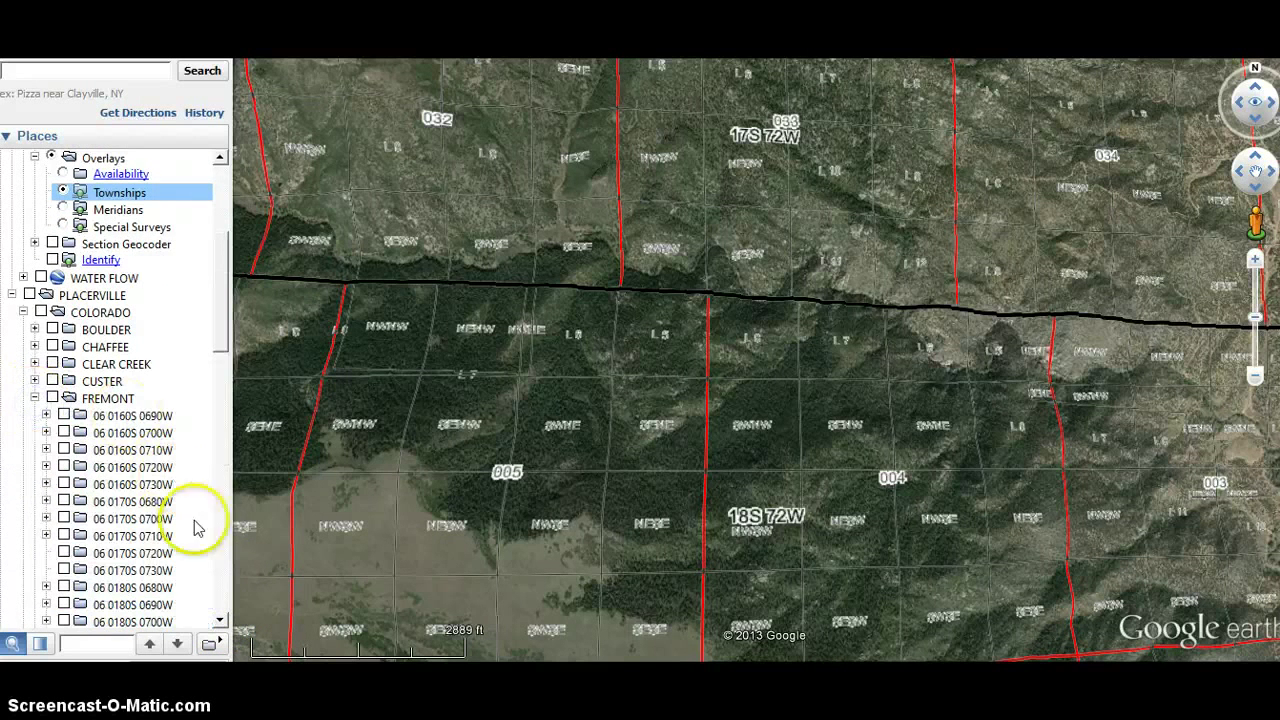
Expand the 06 0180S 0720W folder under FREMONT and turn on the display of all its claims.
click(220, 620)
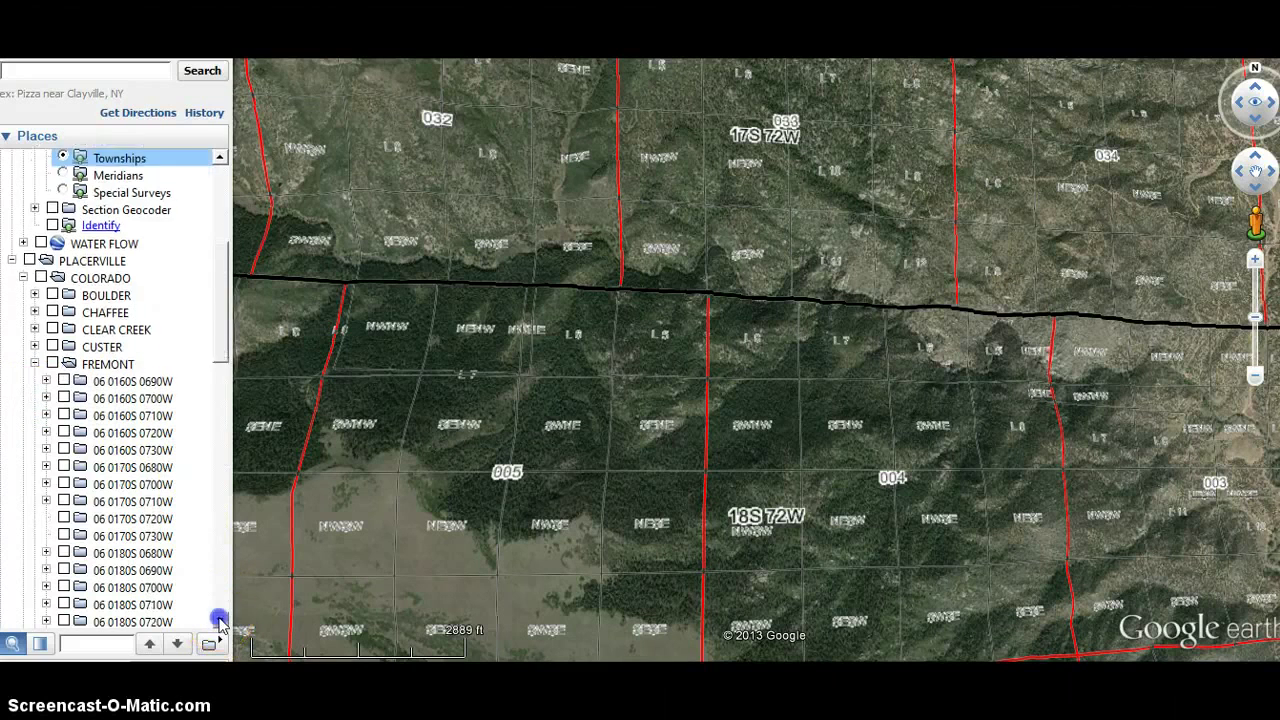
click(220, 620)
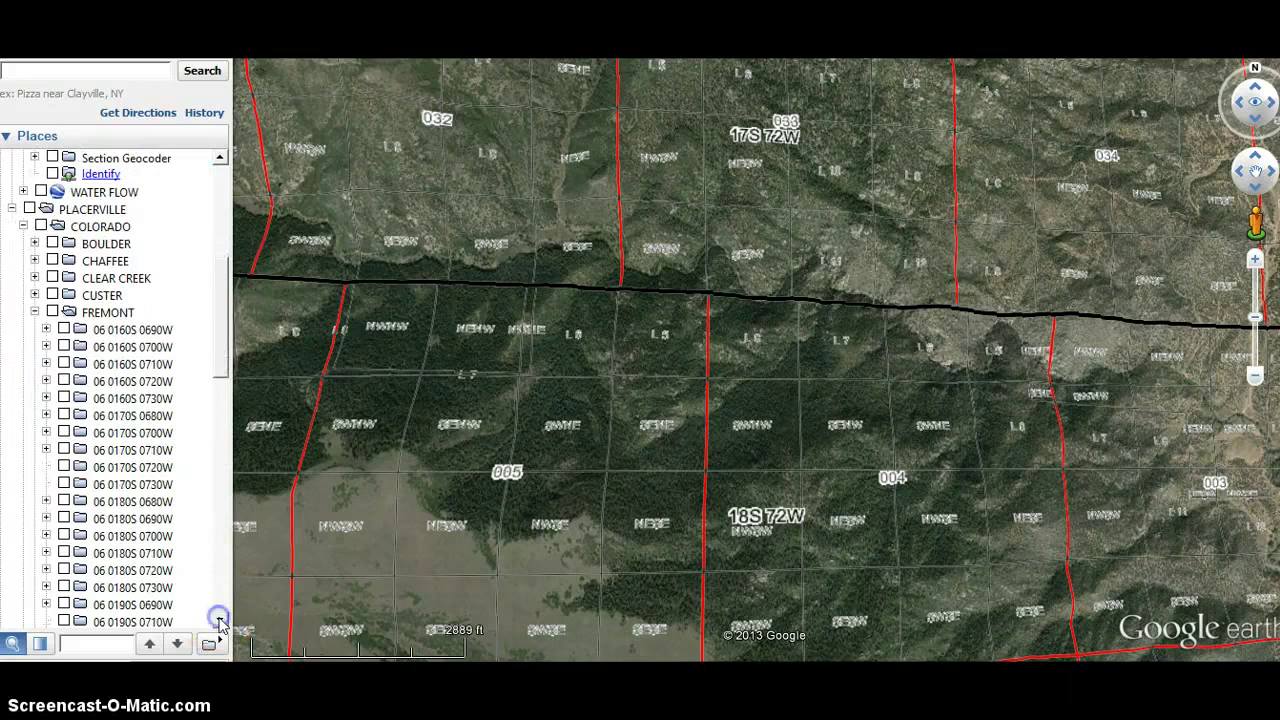
click(46, 570)
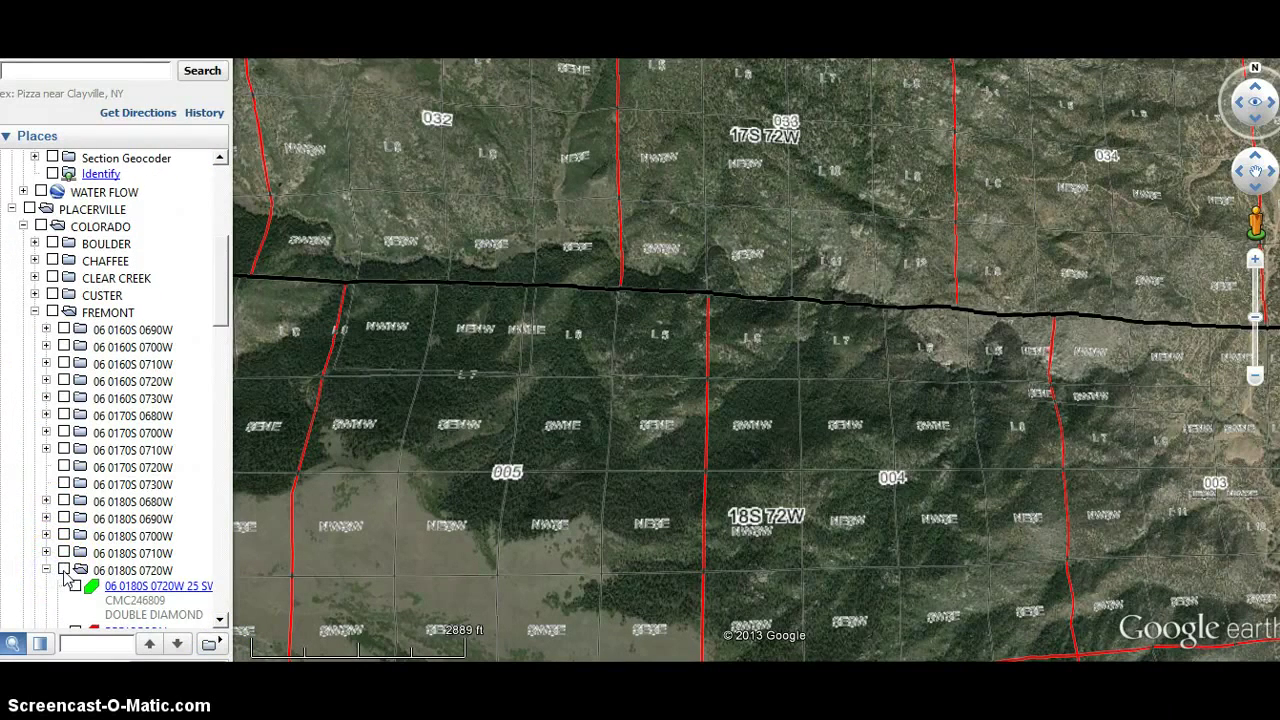
click(64, 570)
scroll(70, 575, up, 1)
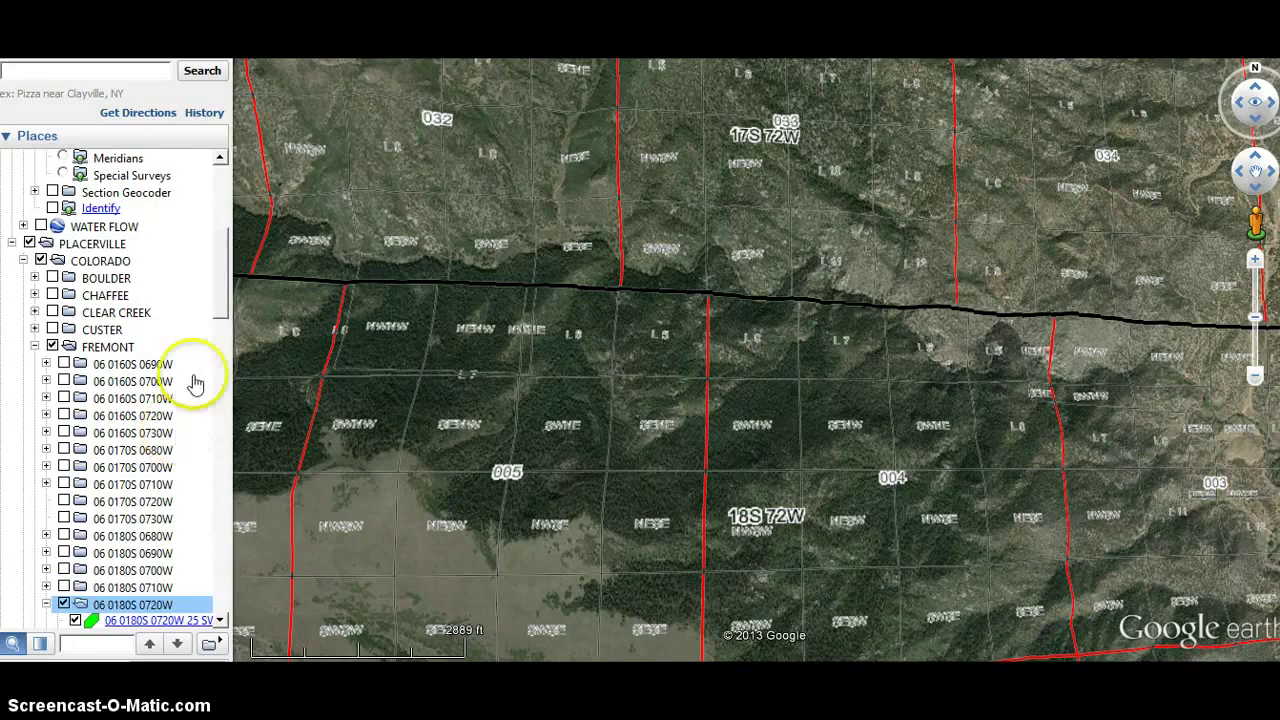
Examine the individual claim entries in the 06 0180S 0720W folder, including their location dates and status notes.
drag(223, 282, 221, 390)
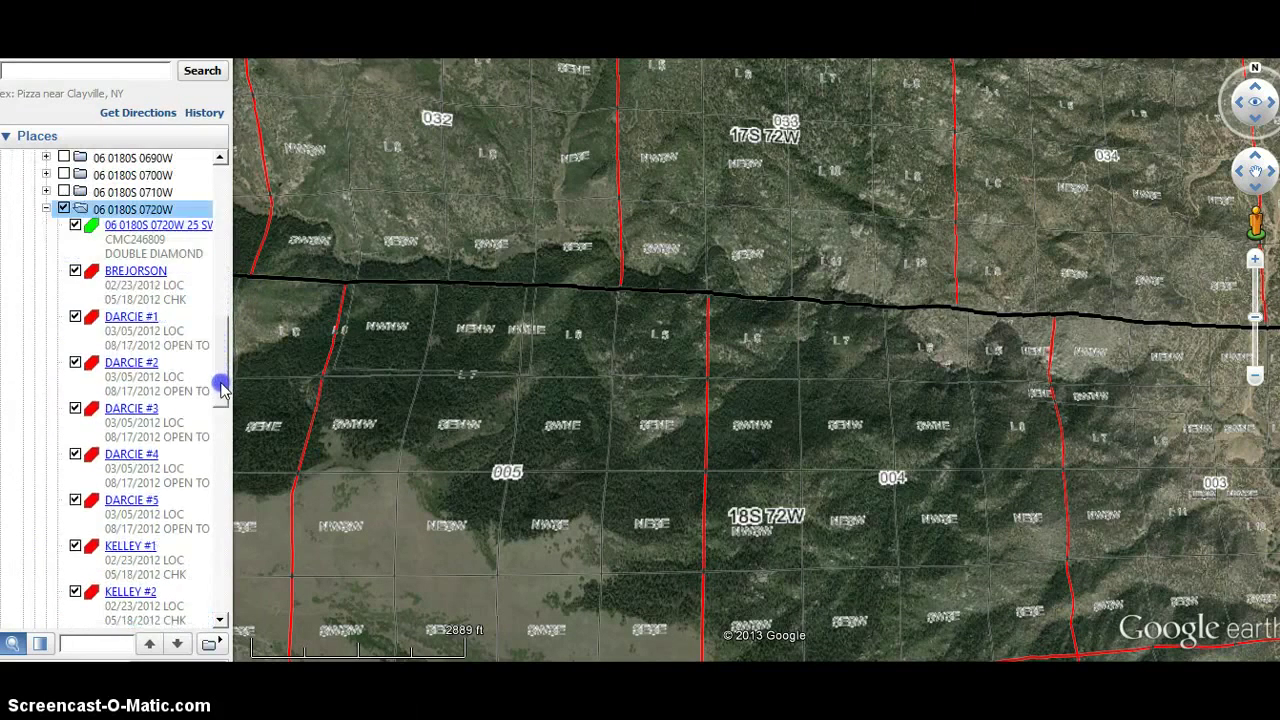
click(137, 255)
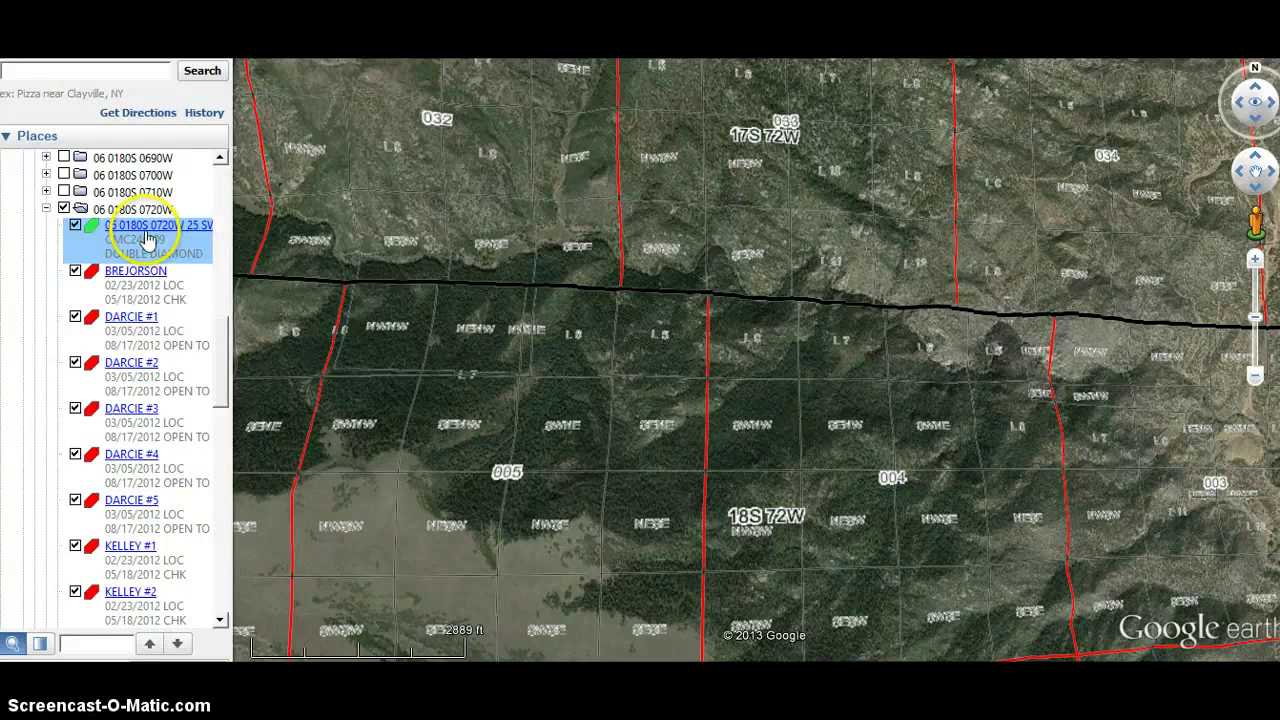
click(146, 289)
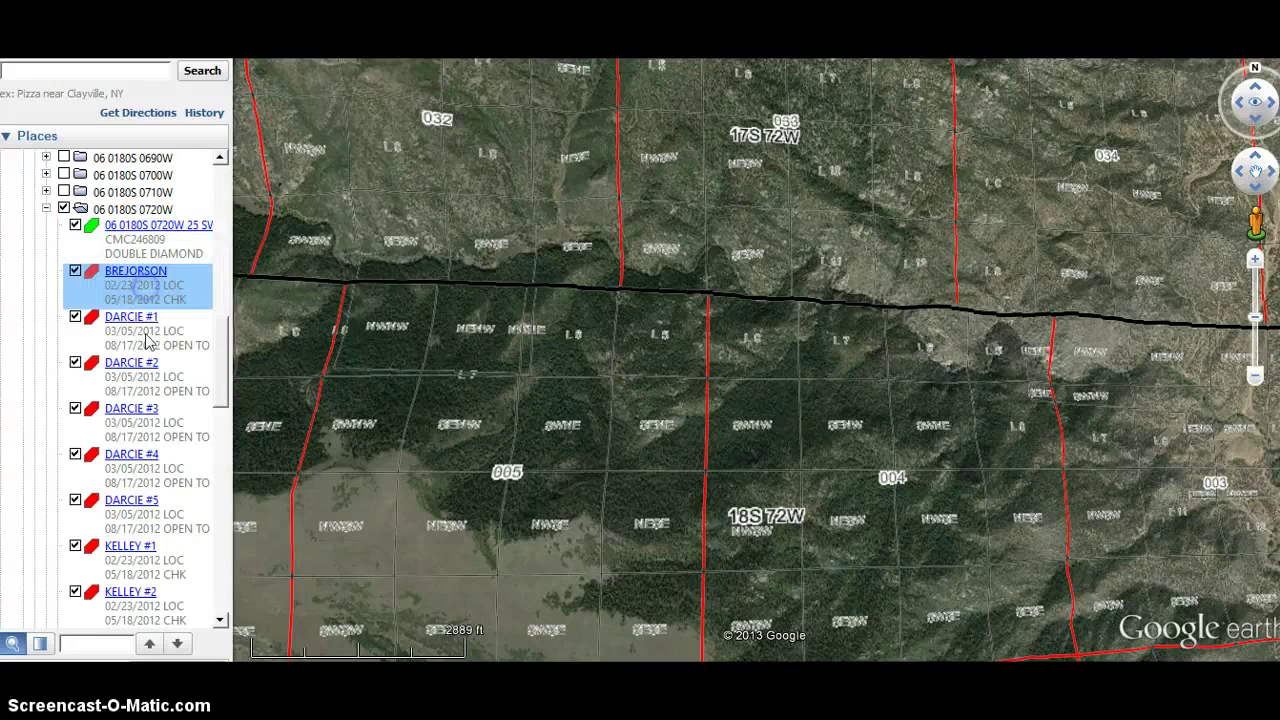
click(146, 345)
click(146, 388)
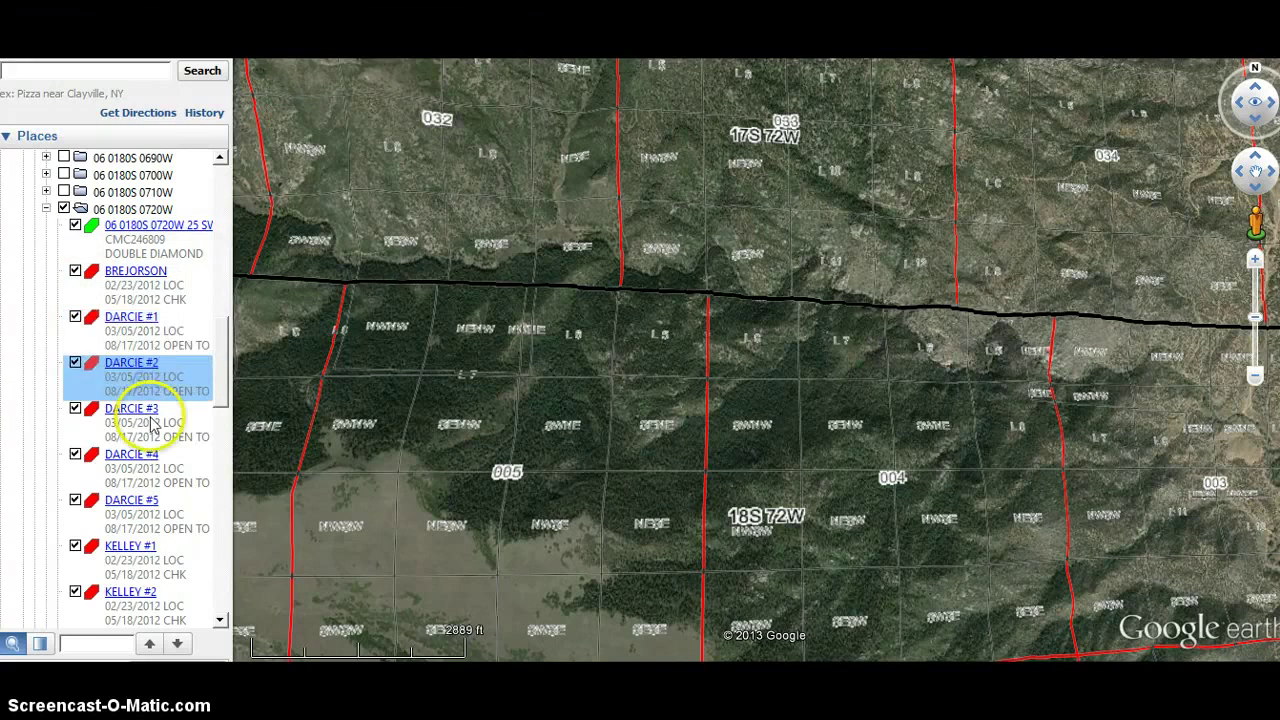
click(152, 428)
click(157, 475)
click(156, 520)
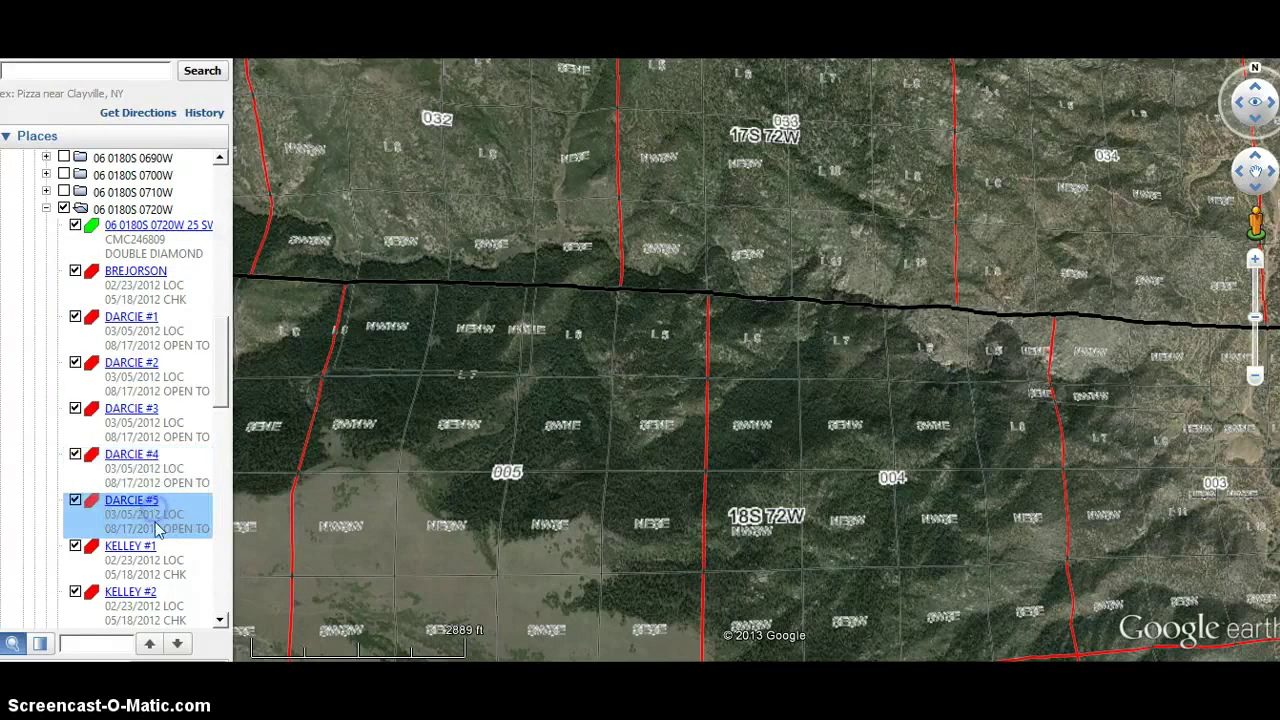
click(157, 557)
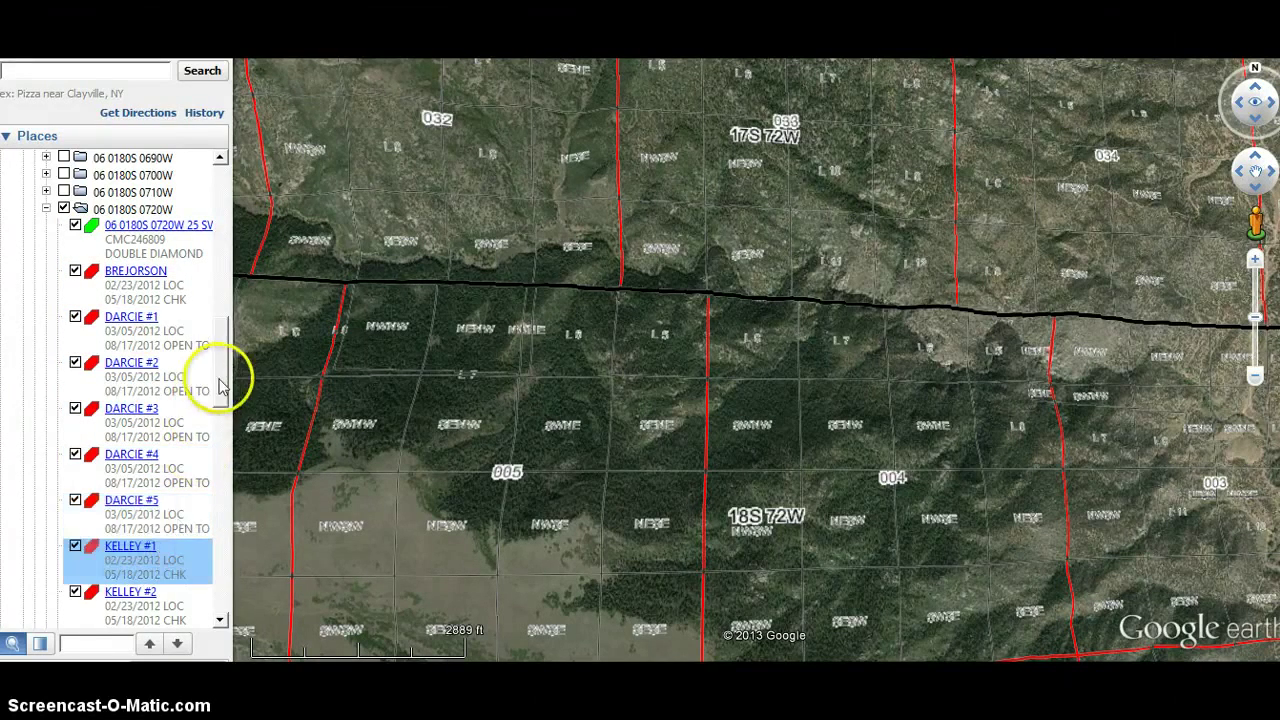
scroll(222, 407, down, 1)
scroll(222, 407, down, 9)
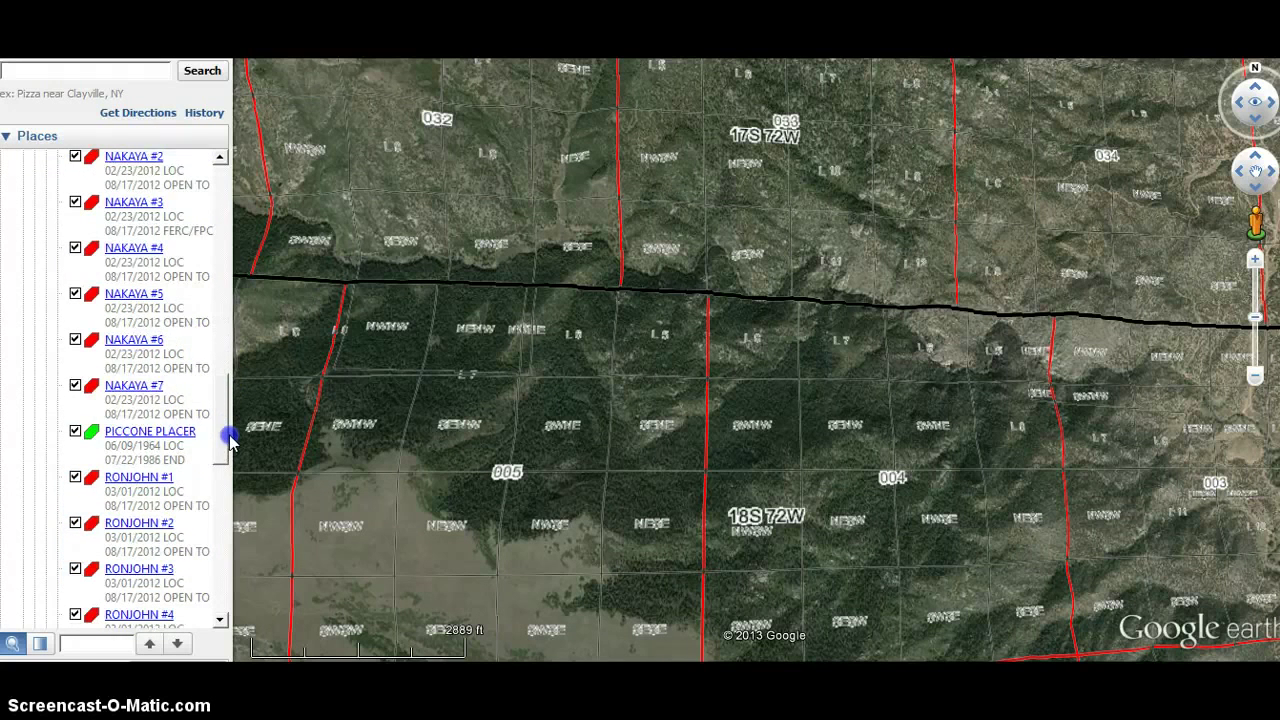
Fly the map to the full extent of the claims in the 06 0180S 0720W folder.
drag(230, 453, 227, 375)
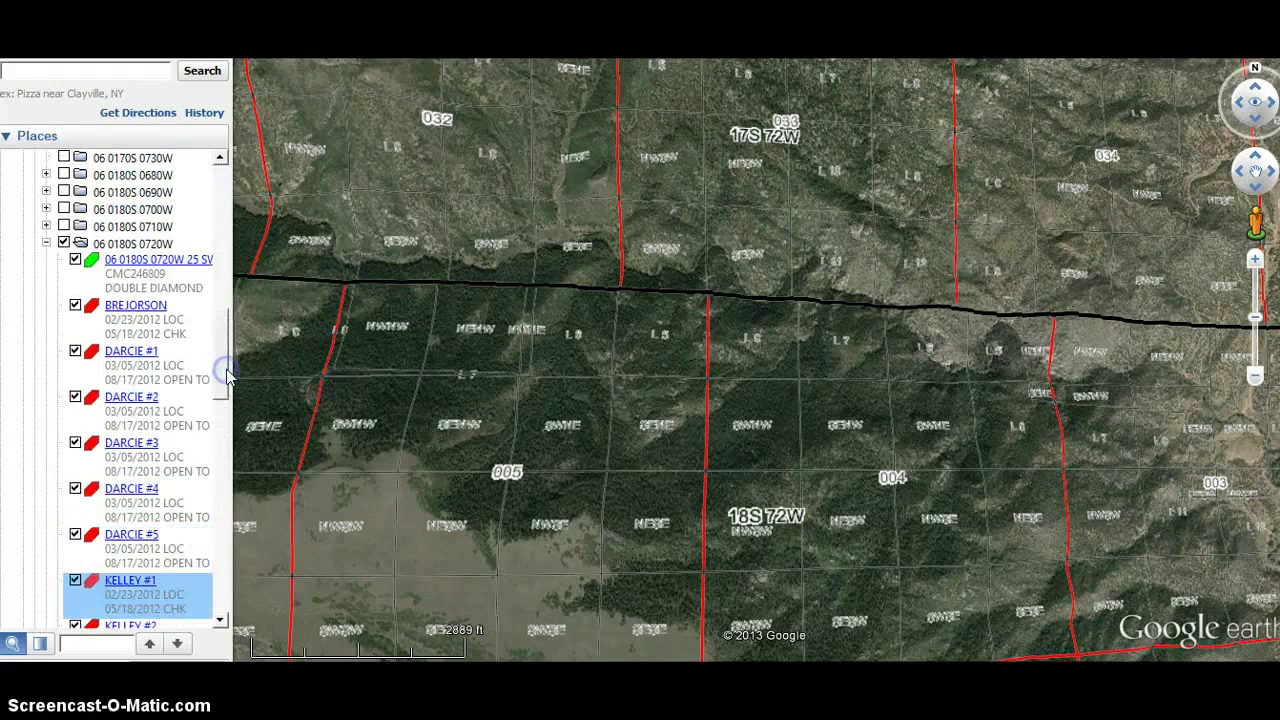
double_click(129, 246)
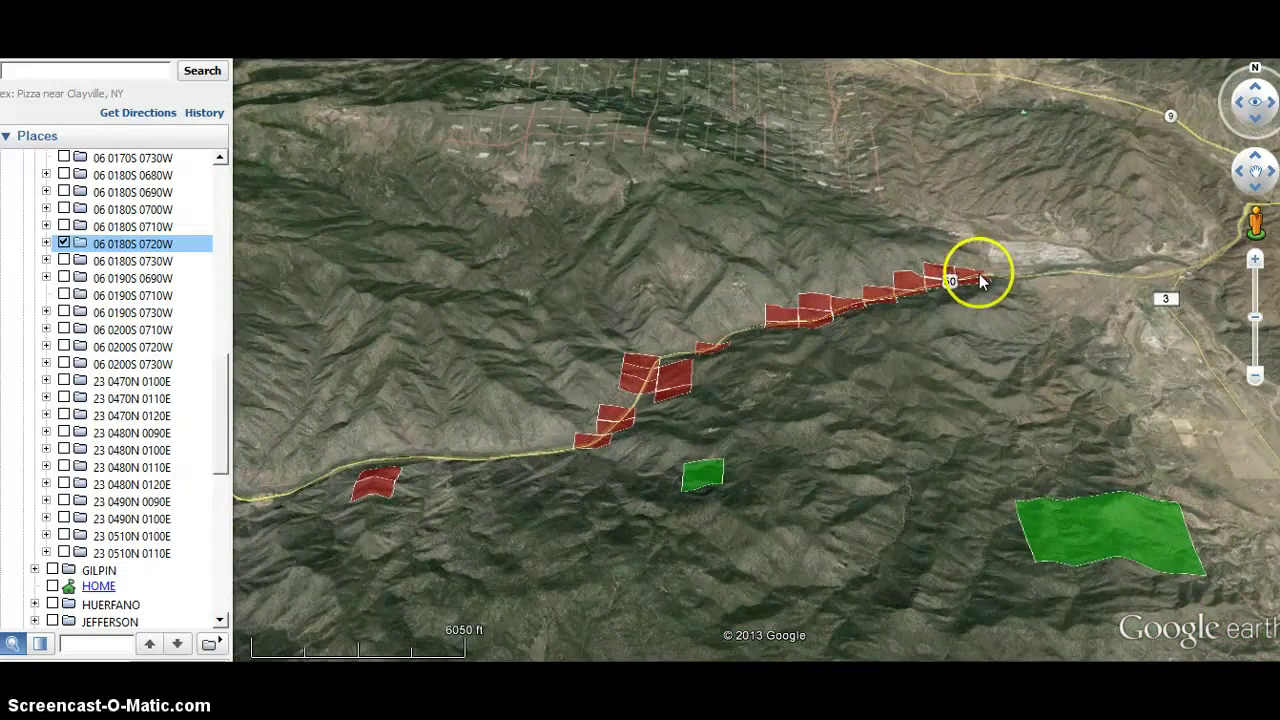
View the red claims along Highway 50 from straight above and examine the details of DARCIE #4 and DARCIE #5 in section 14.
double_click(923, 318)
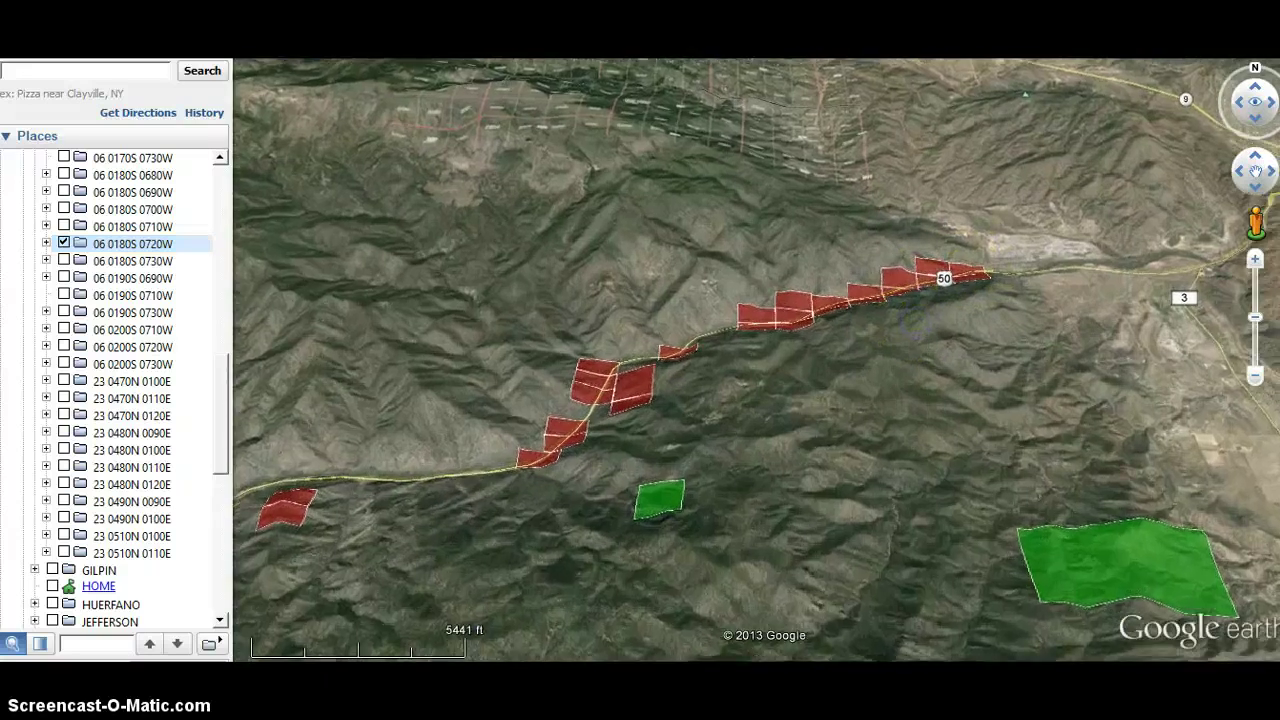
scroll(922, 318, down, 2)
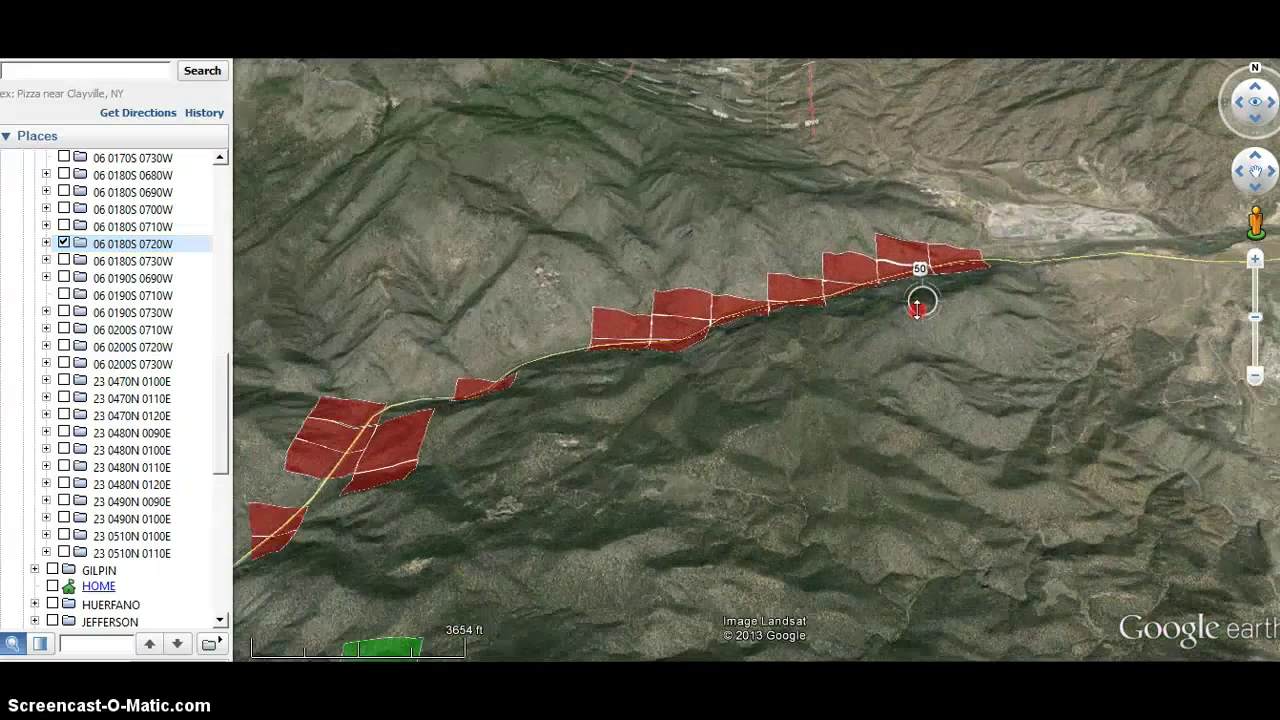
key(u)
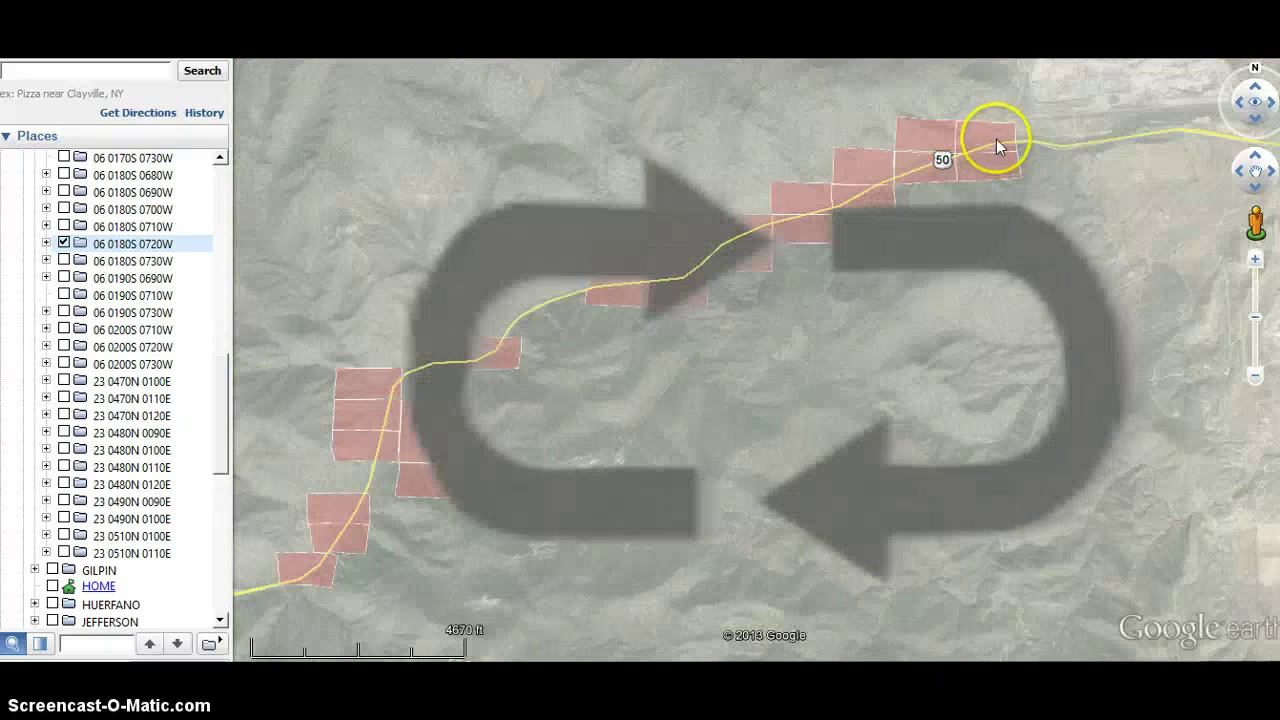
click(996, 141)
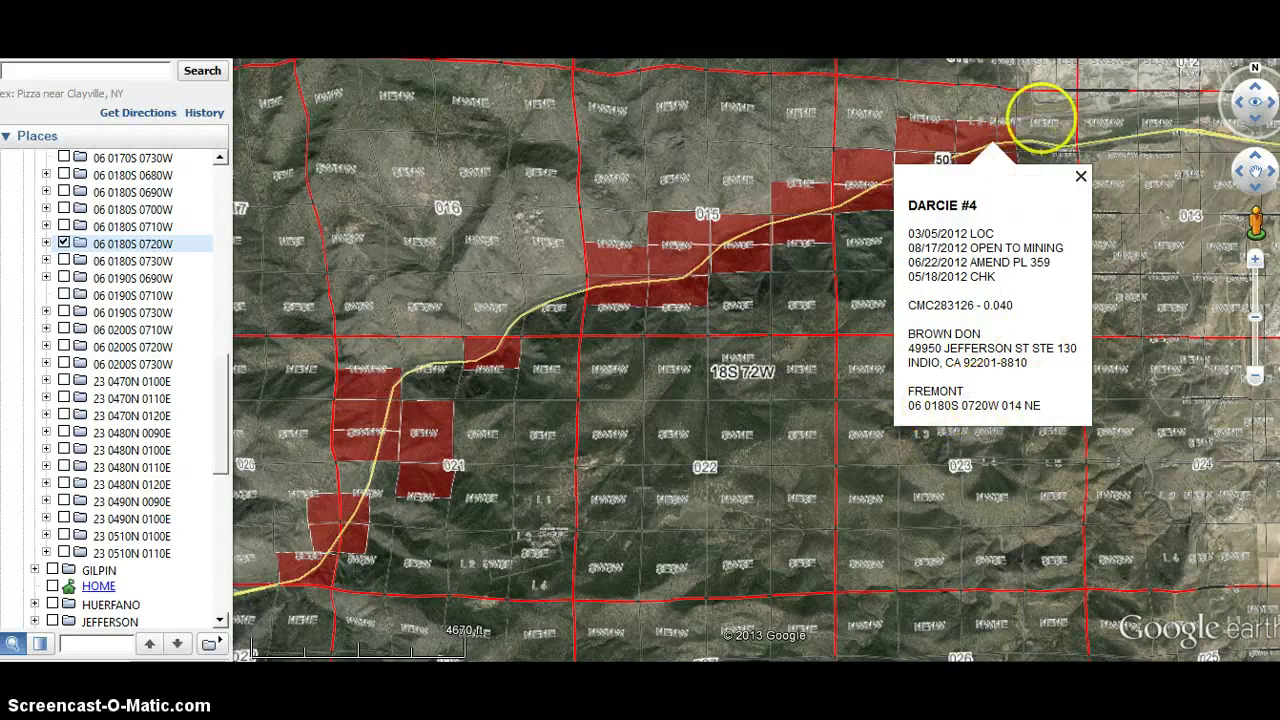
click(1040, 112)
click(975, 172)
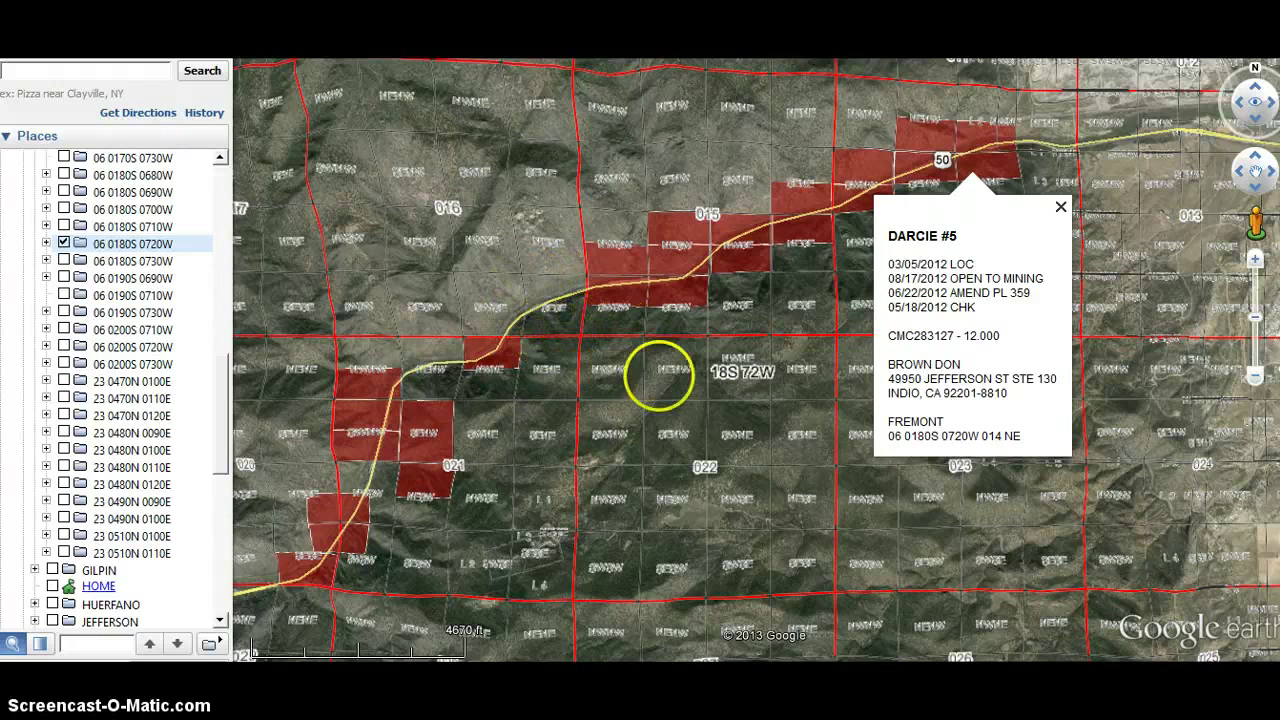
click(655, 372)
Examine the location, end and transfer dates of the green placer claim in the northeast quarter of section 28.
scroll(655, 372, down, 5)
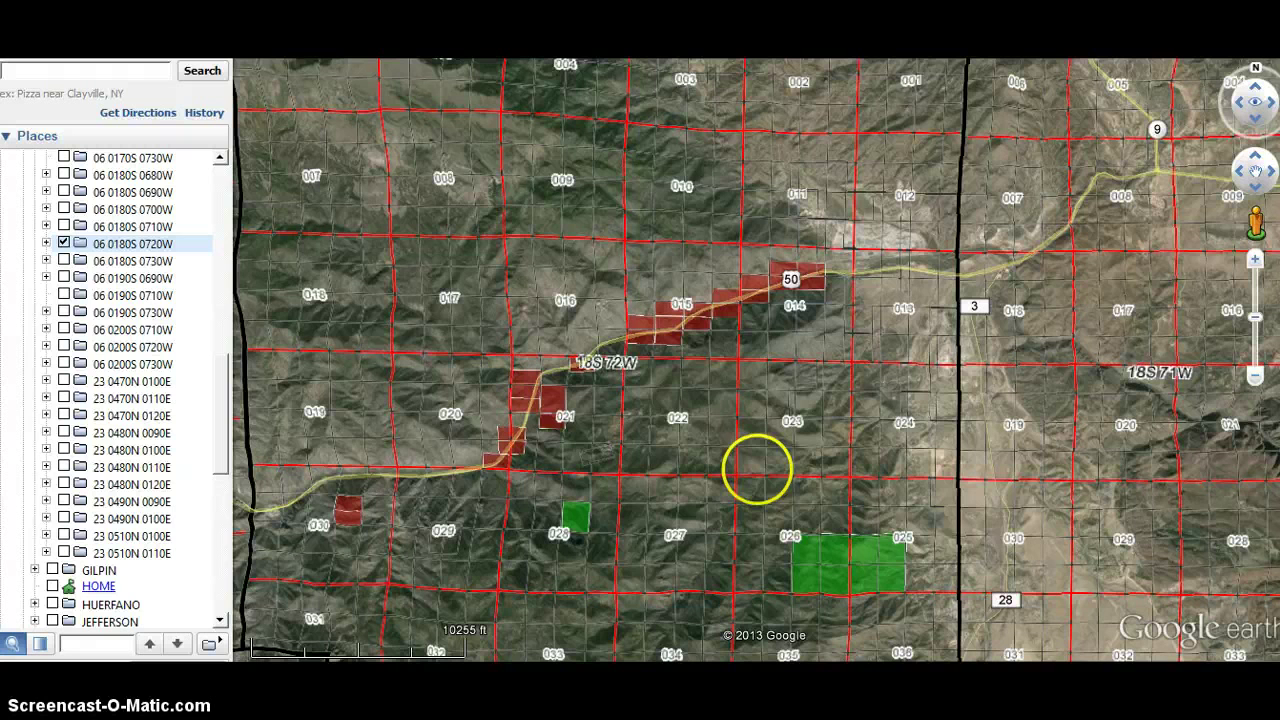
click(576, 518)
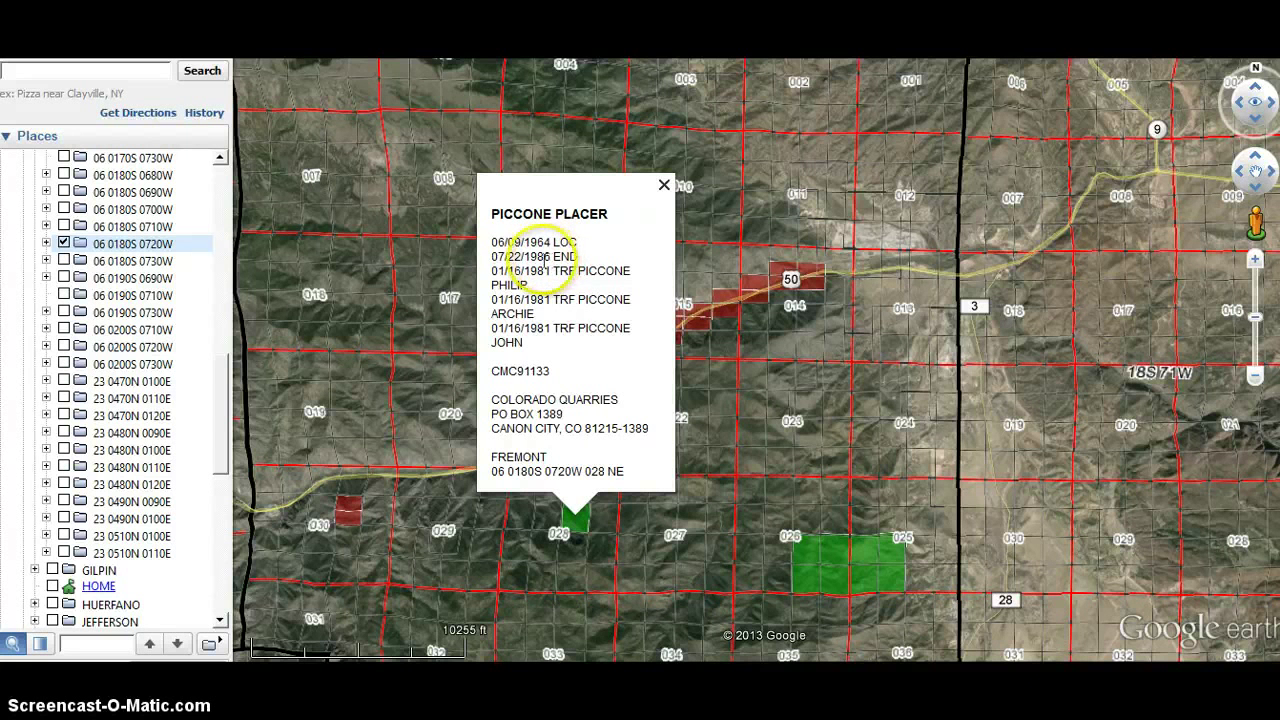
double_click(598, 520)
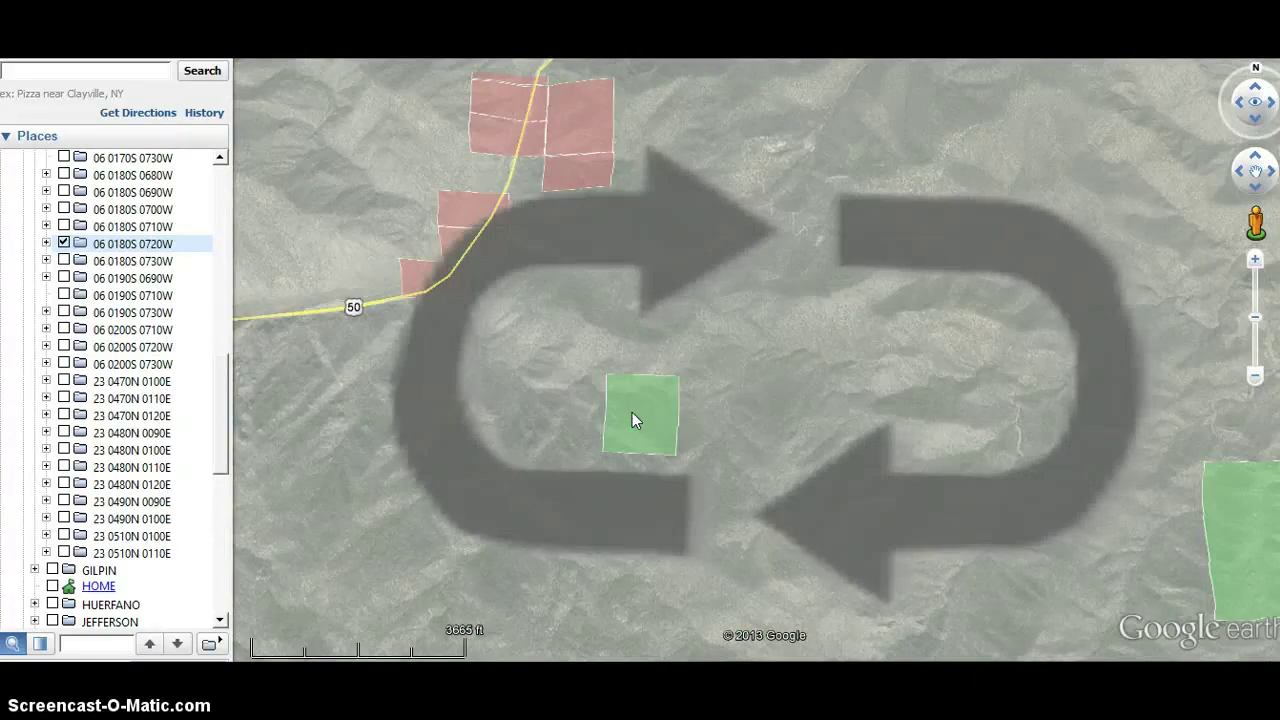
click(636, 414)
click(637, 416)
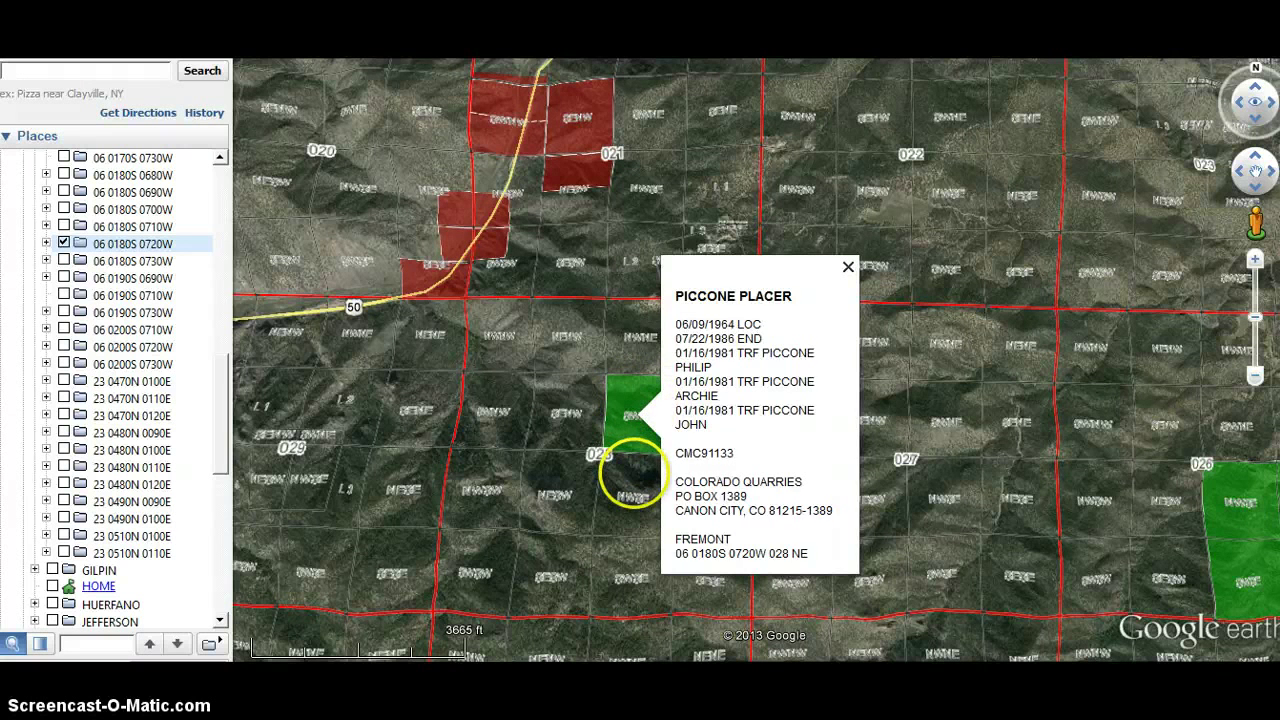
click(635, 474)
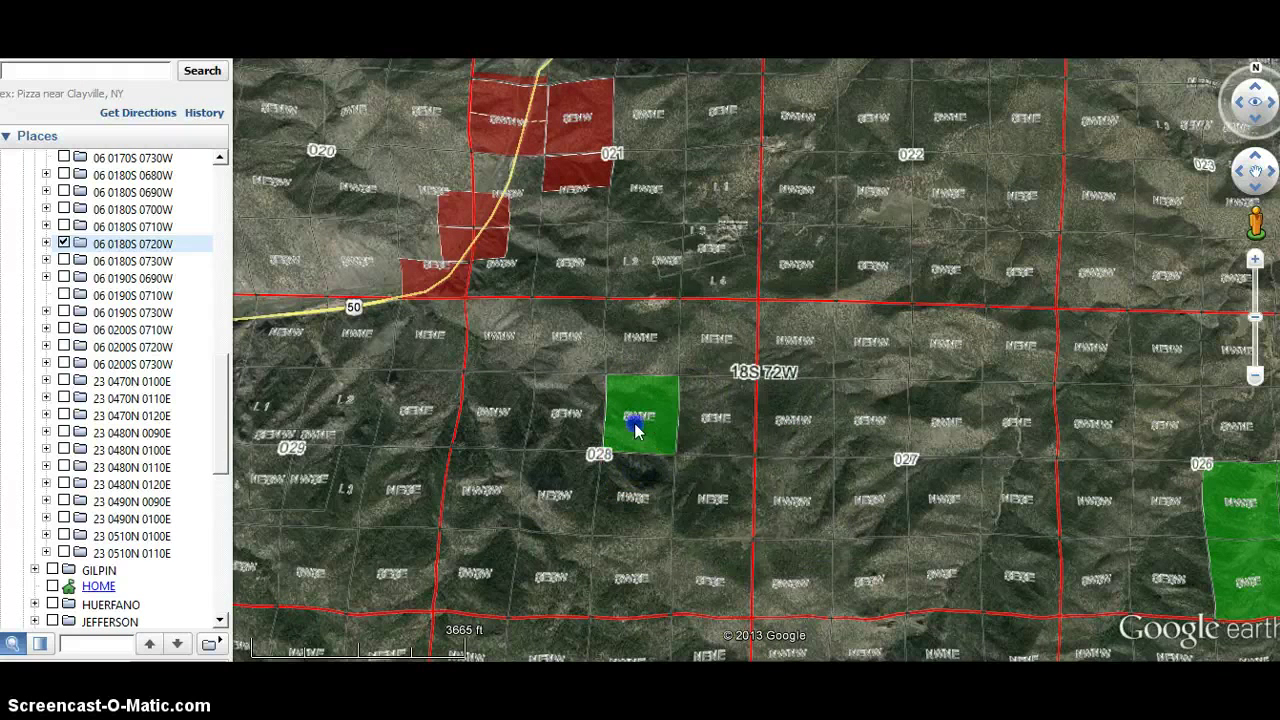
click(636, 426)
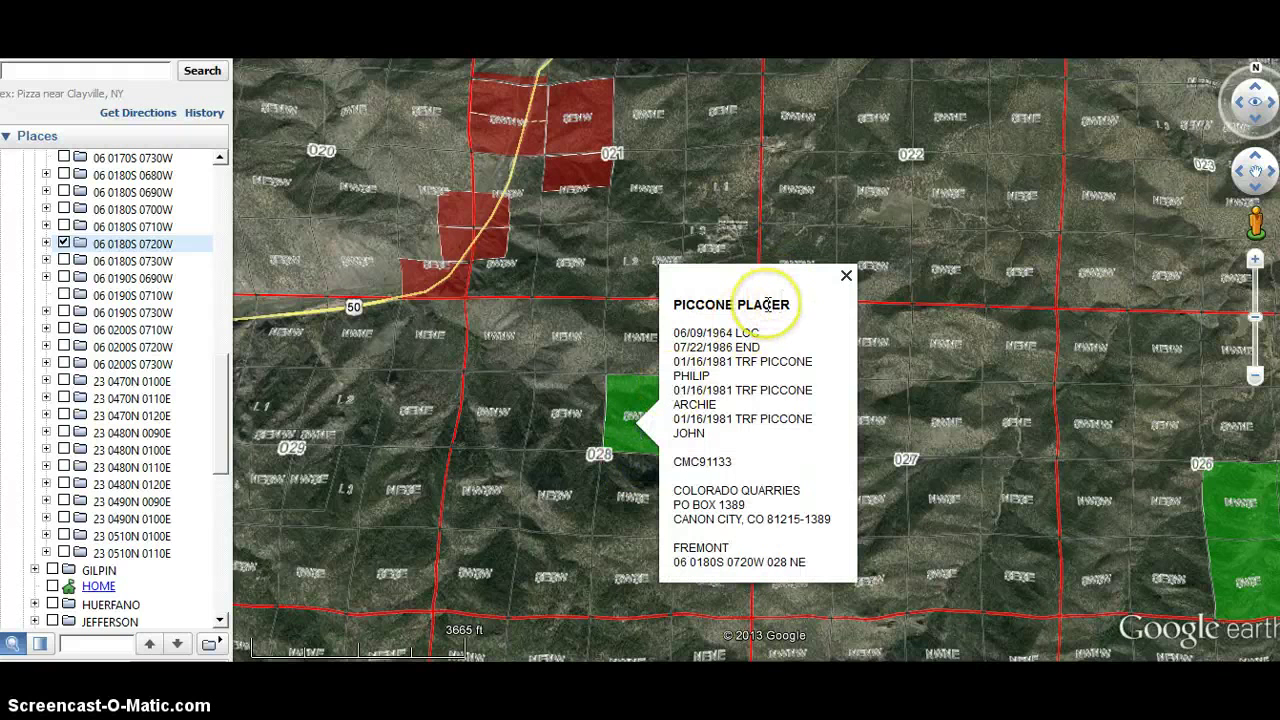
click(628, 495)
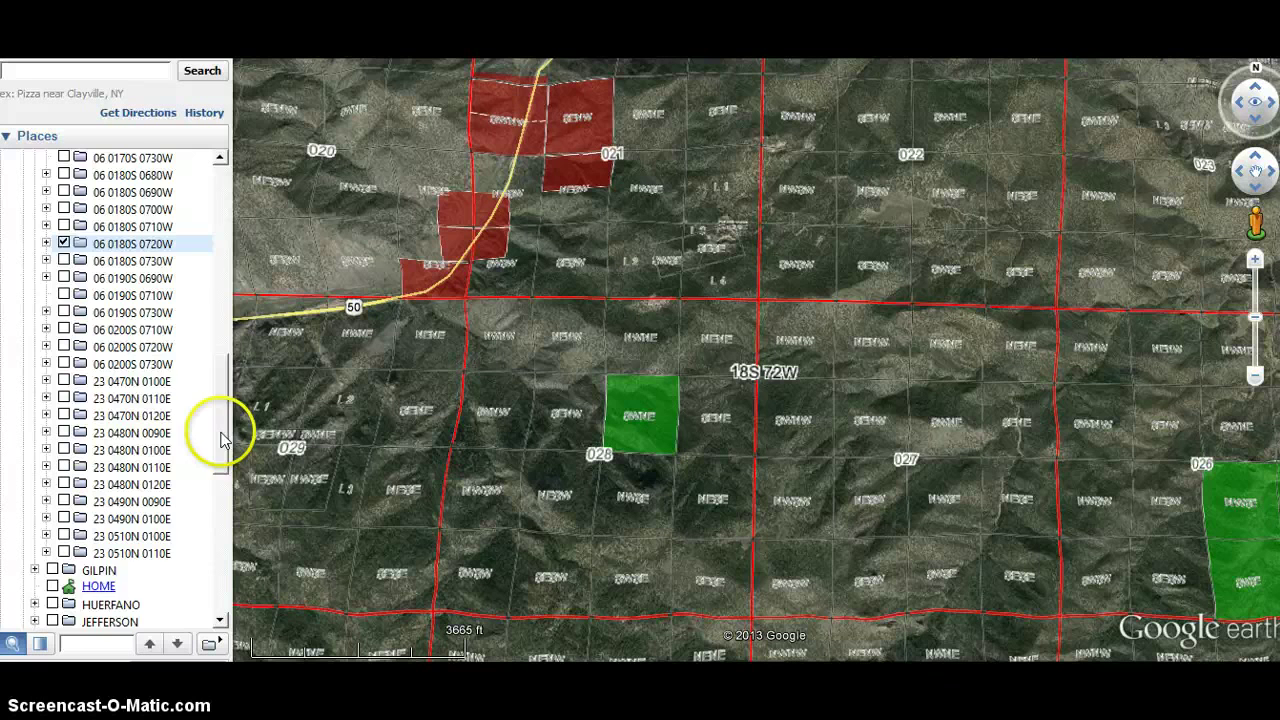
Collapse the FREMONT folder in the saved places and return to the Public Land Survey System entries.
drag(222, 429, 222, 312)
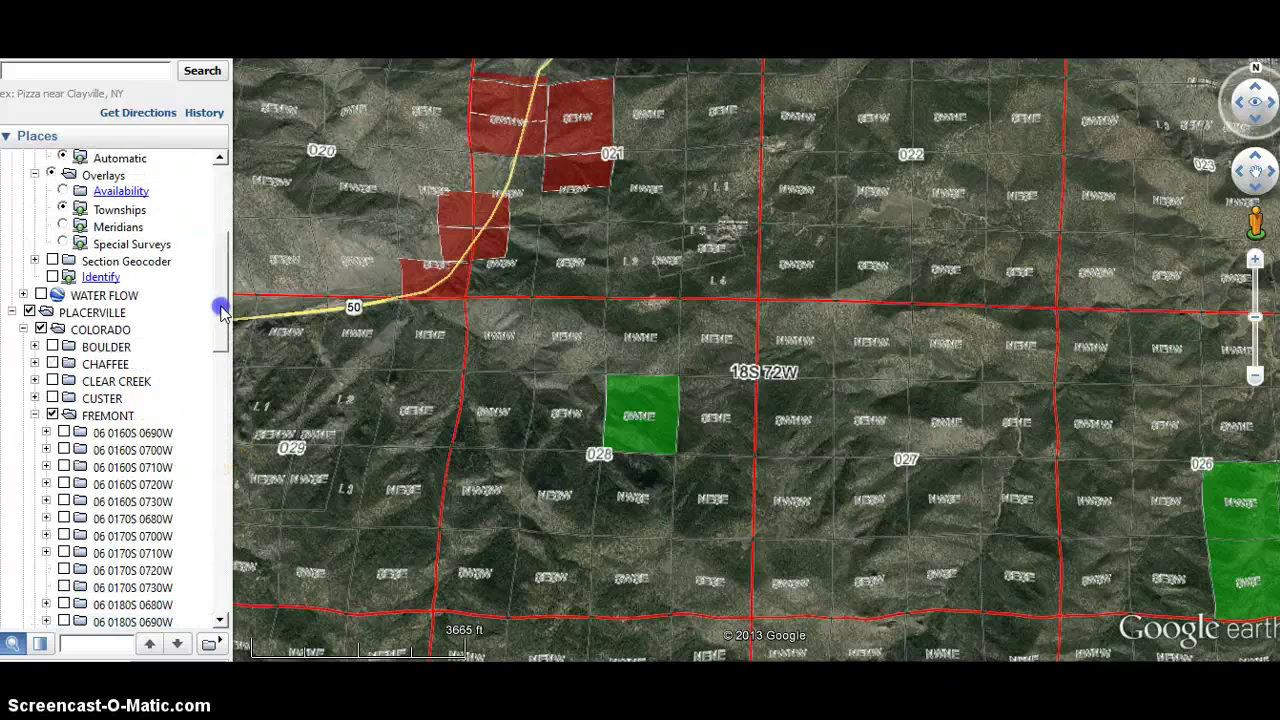
click(34, 415)
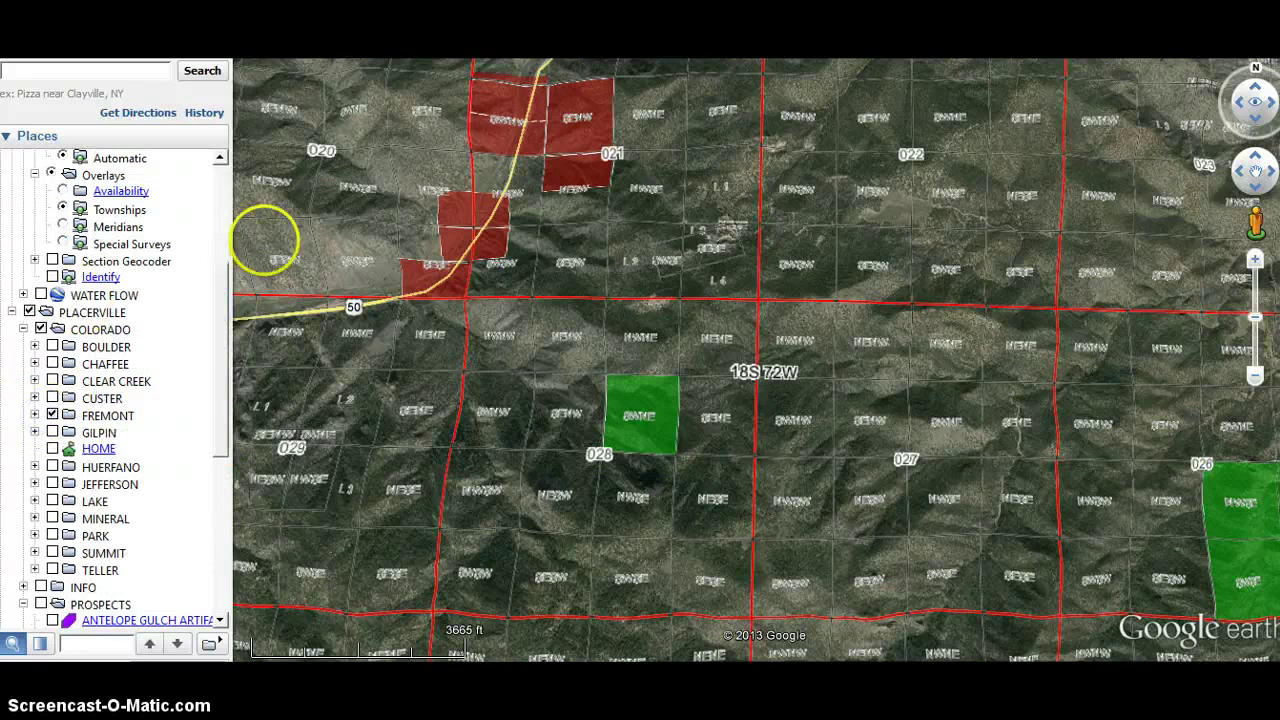
drag(224, 340, 216, 248)
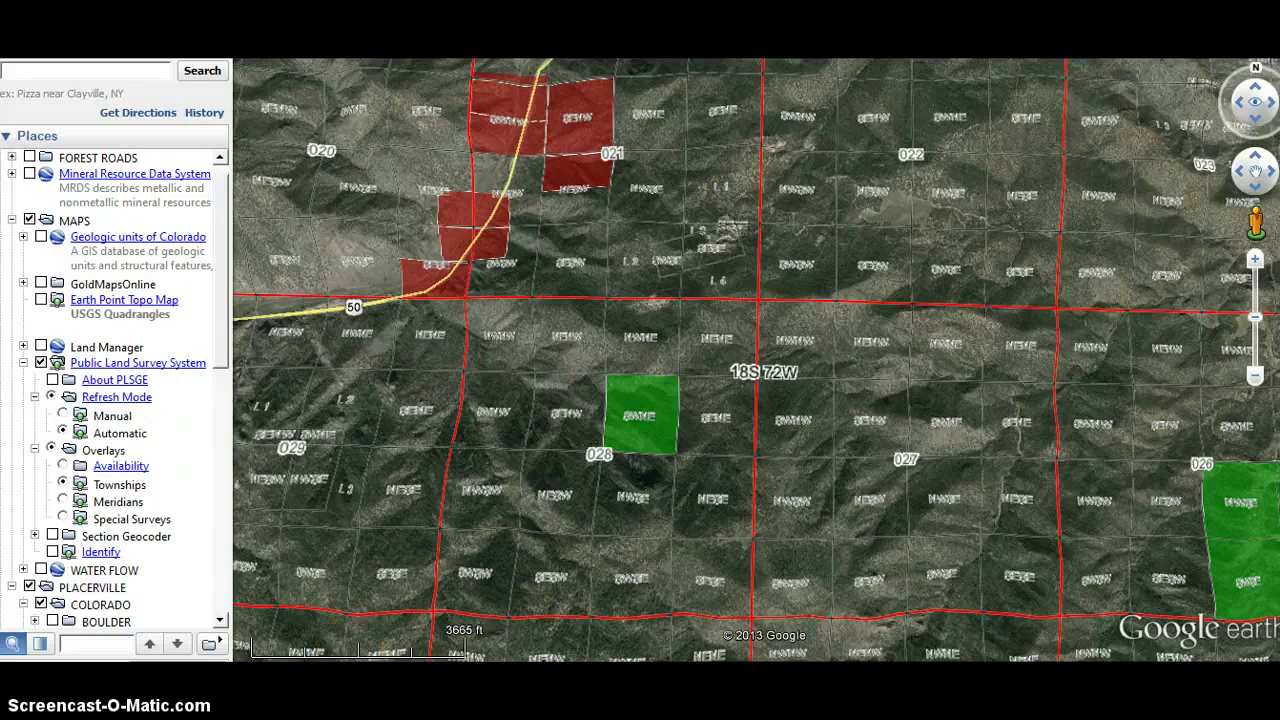
Switch to the browser and open the LR2000- BLM bookmark from the GOLD folder.
key(alt+Tab)
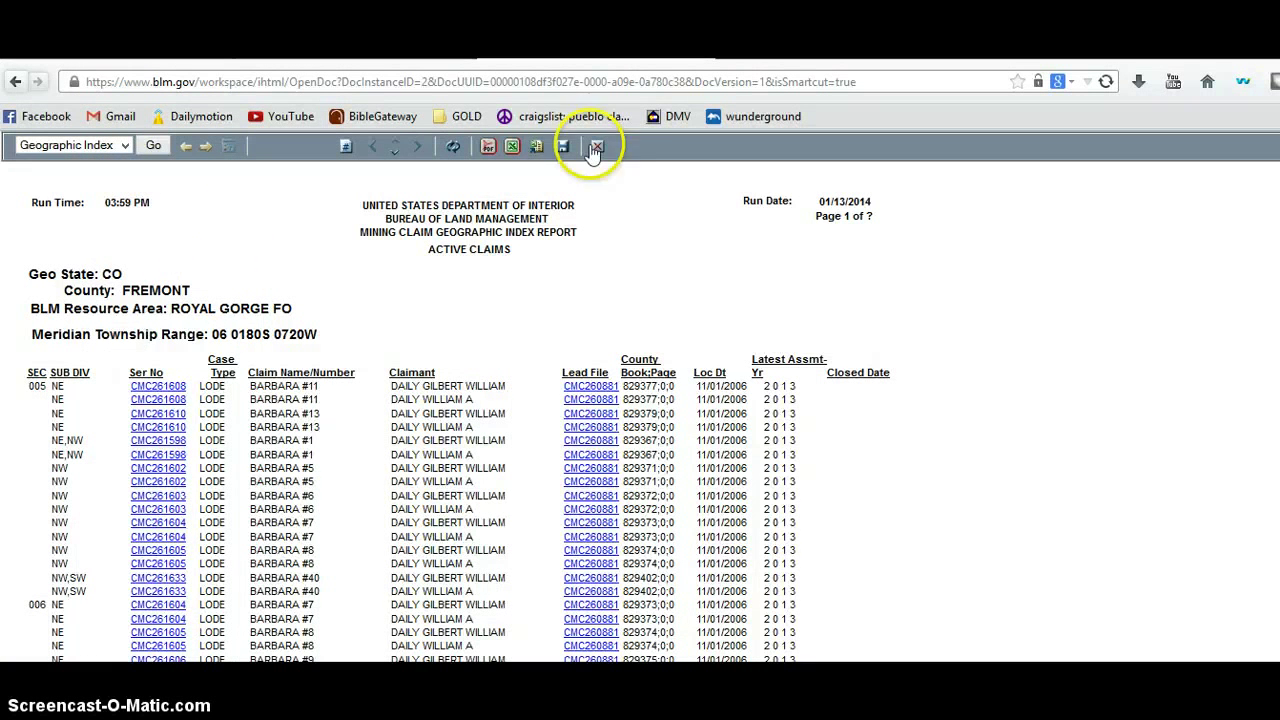
click(470, 117)
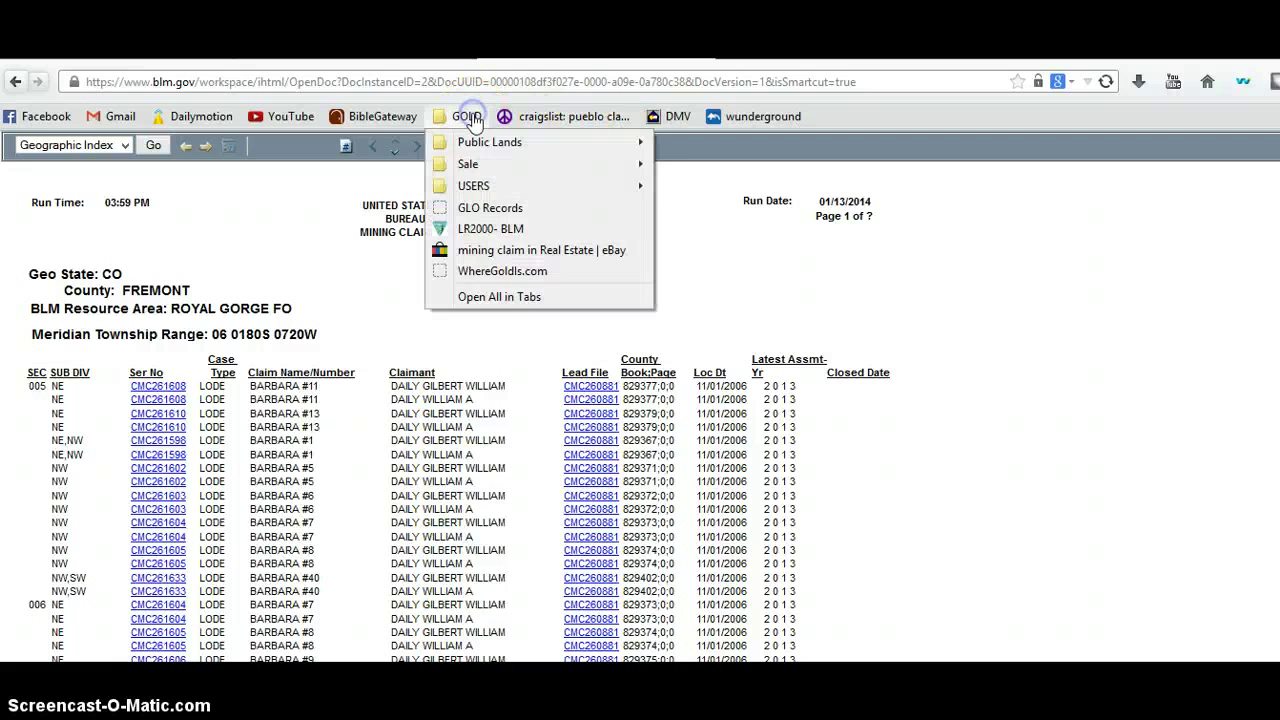
click(480, 229)
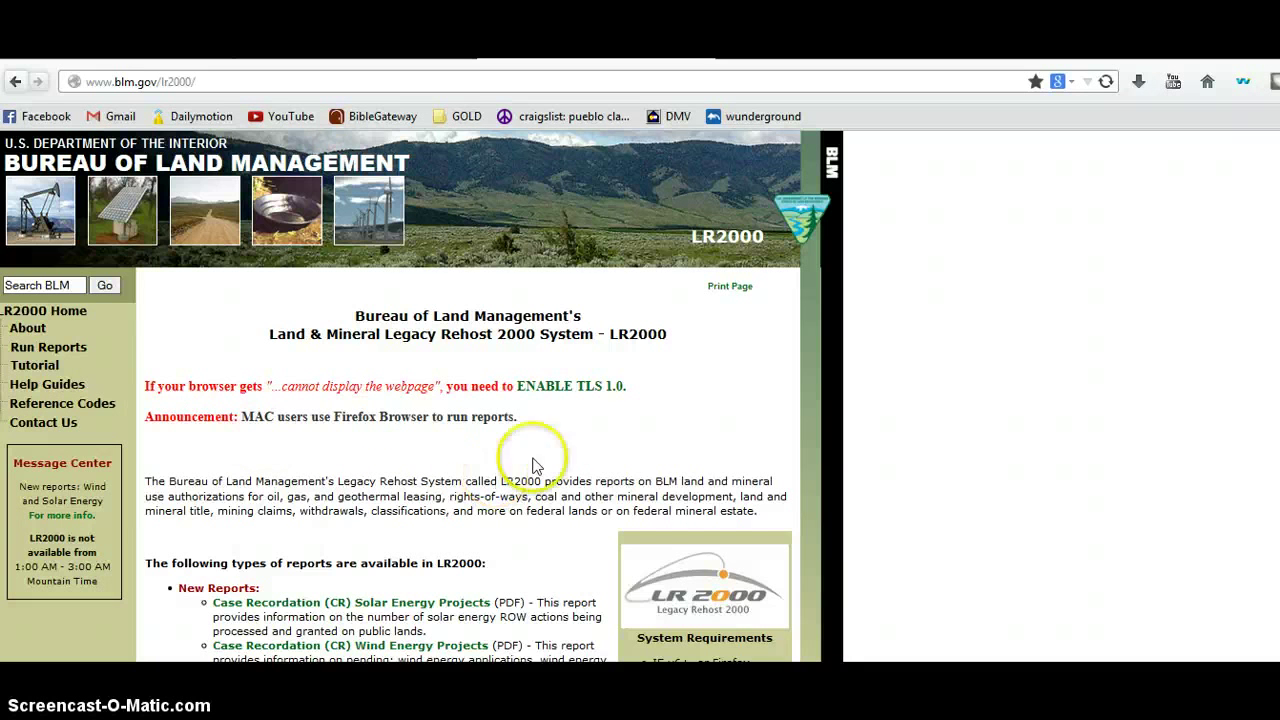
Rerun the Pub MC Geo Index report for Colorado, township 06 0180S 0720W, with case disposition ACTIVE.
key(alt+Left)
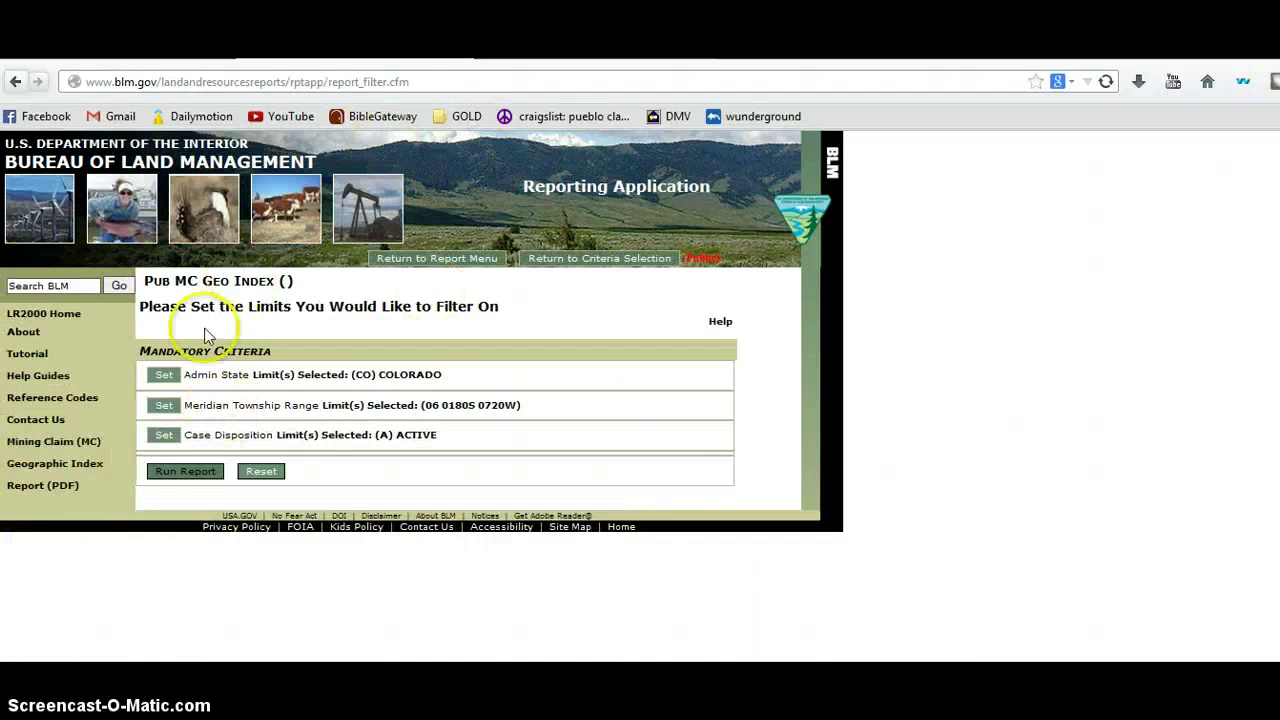
click(190, 474)
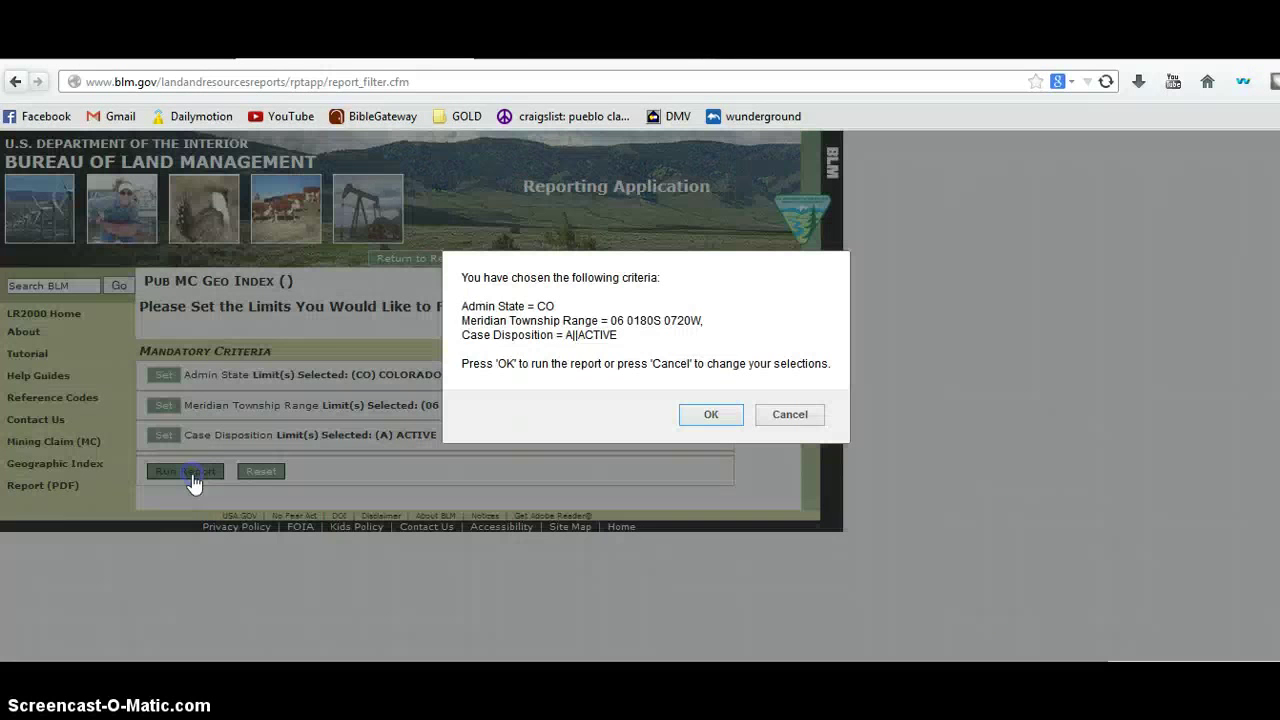
click(712, 416)
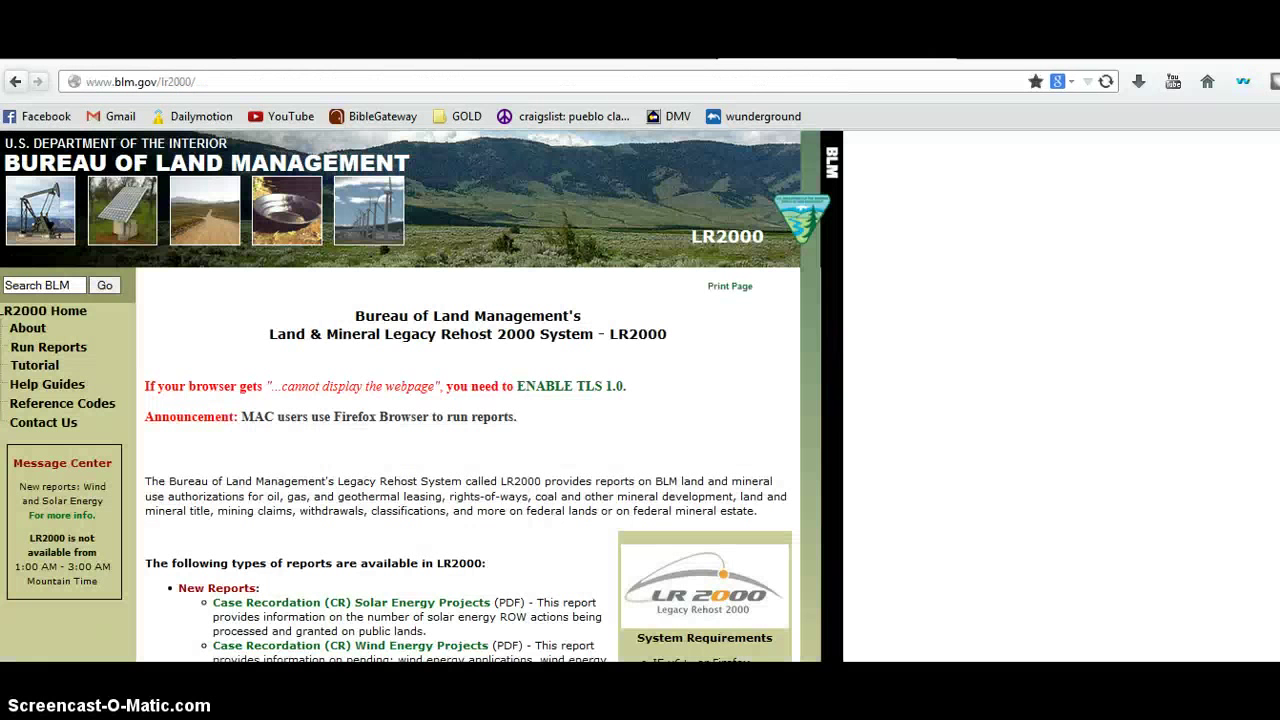
Return to the active claims report in the browser, open the Serial Register Page for BARBARA #11 and review its action history.
click(15, 84)
click(16, 84)
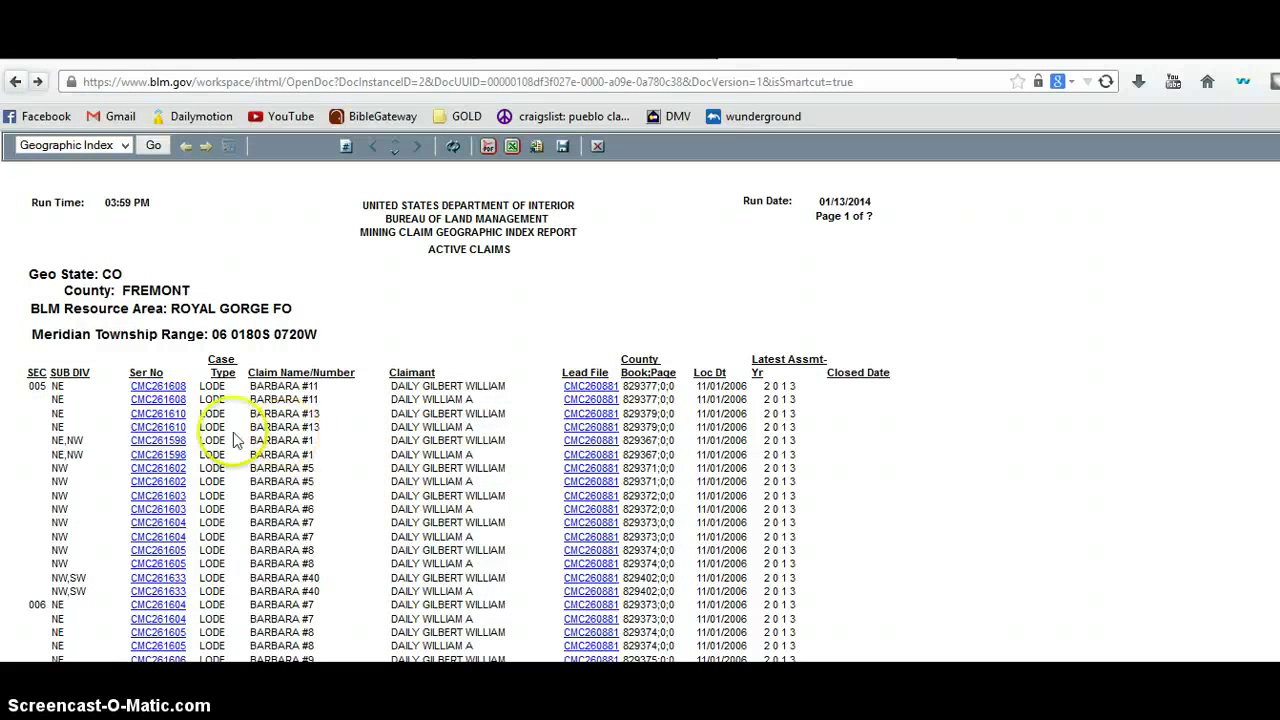
click(153, 386)
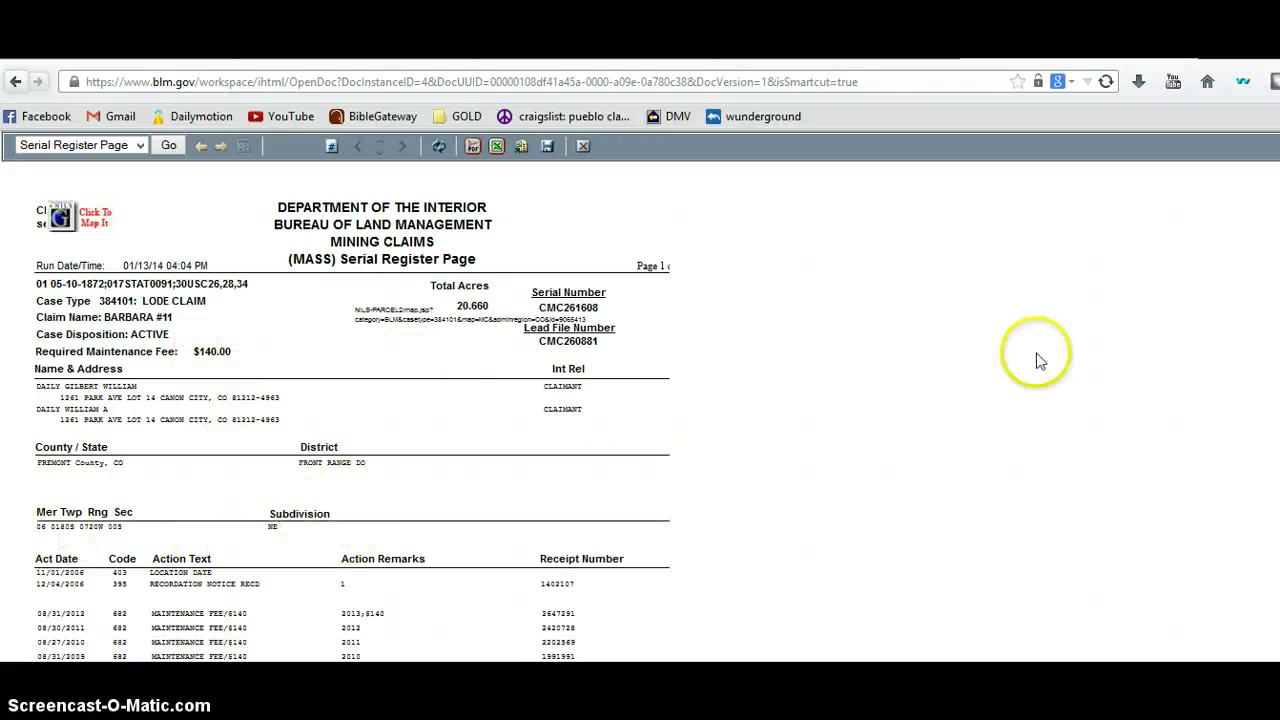
scroll(640, 396, down, 3)
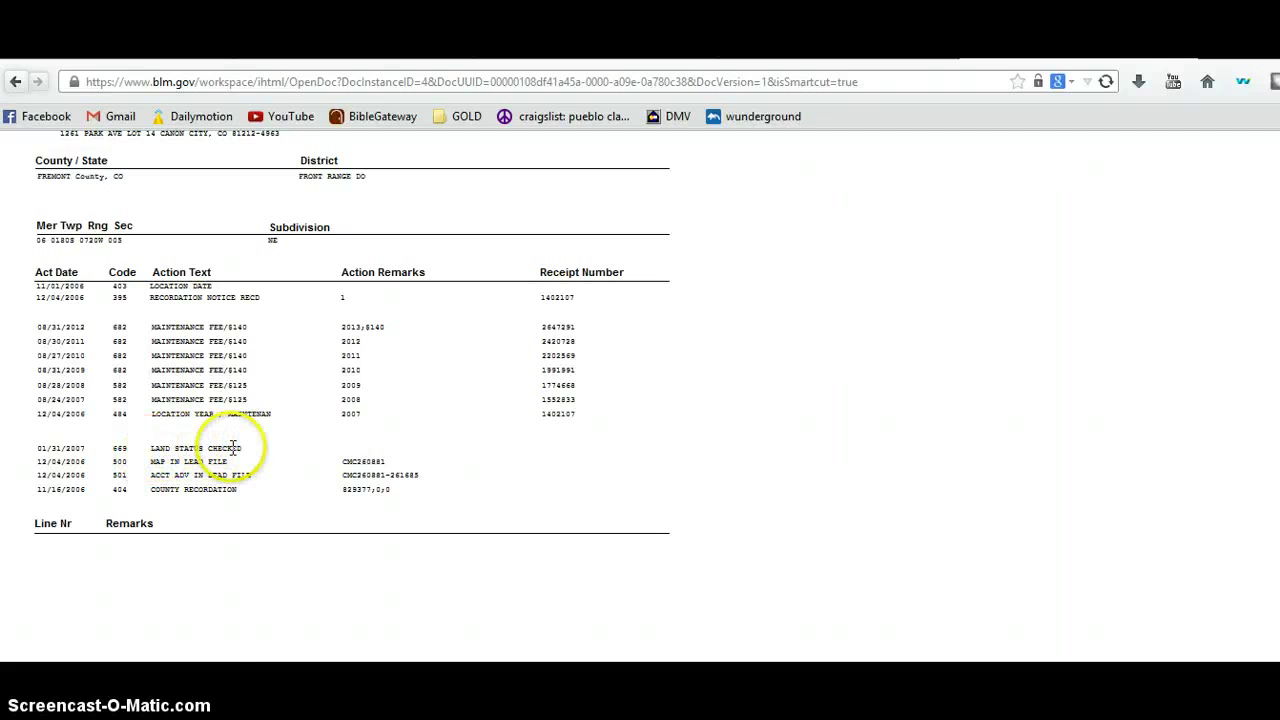
scroll(1042, 292, up, 3)
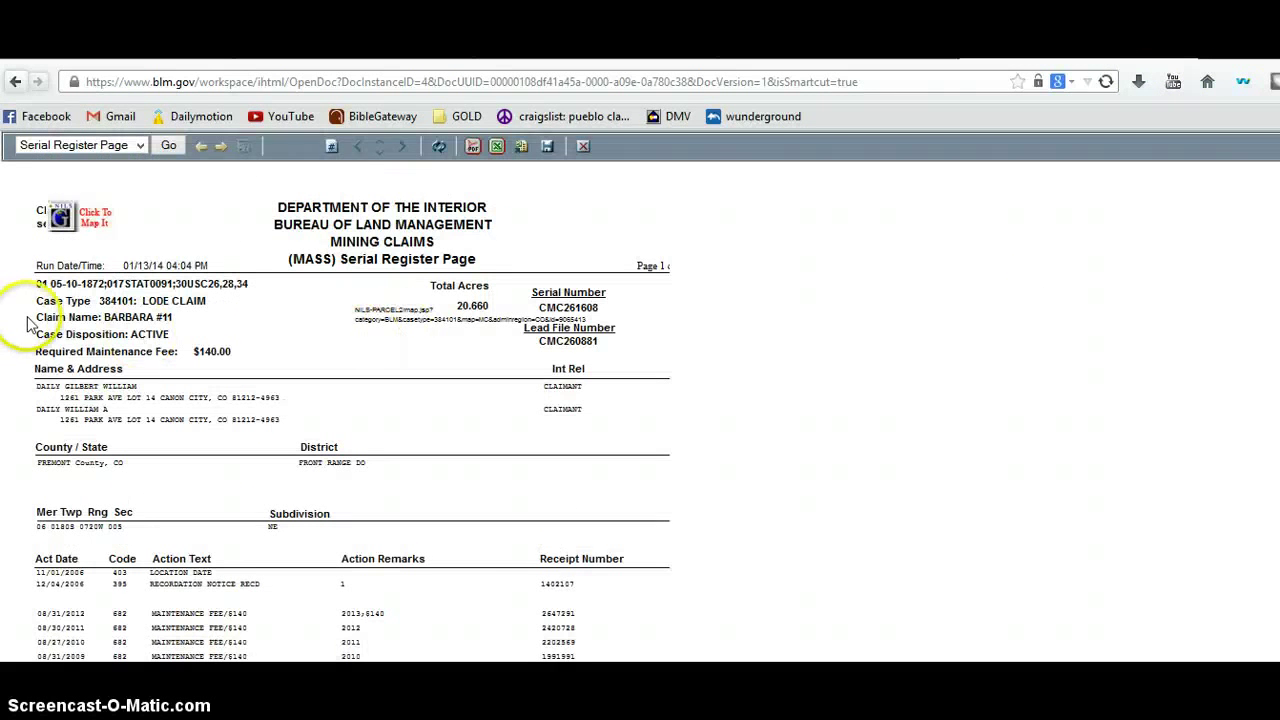
Copy the BARBARA #11 register details from the Case Type line through the County Recordation entry.
drag(37, 300, 404, 310)
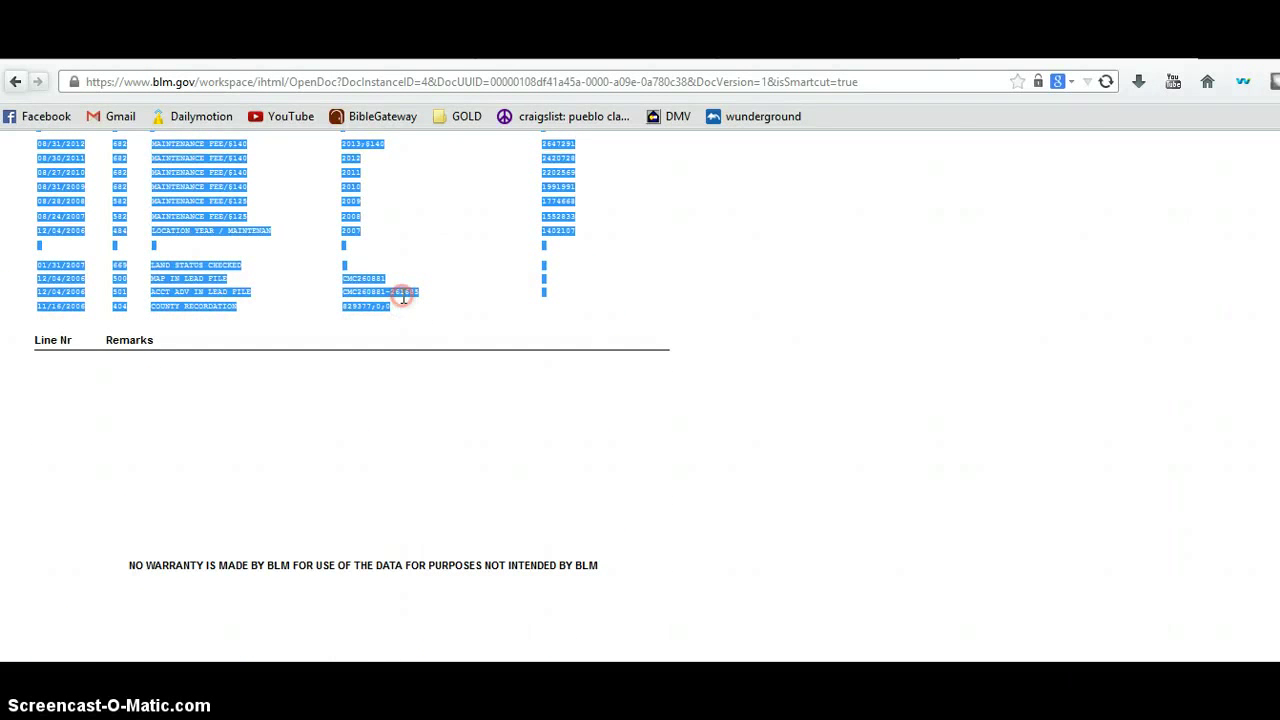
right_click(405, 297)
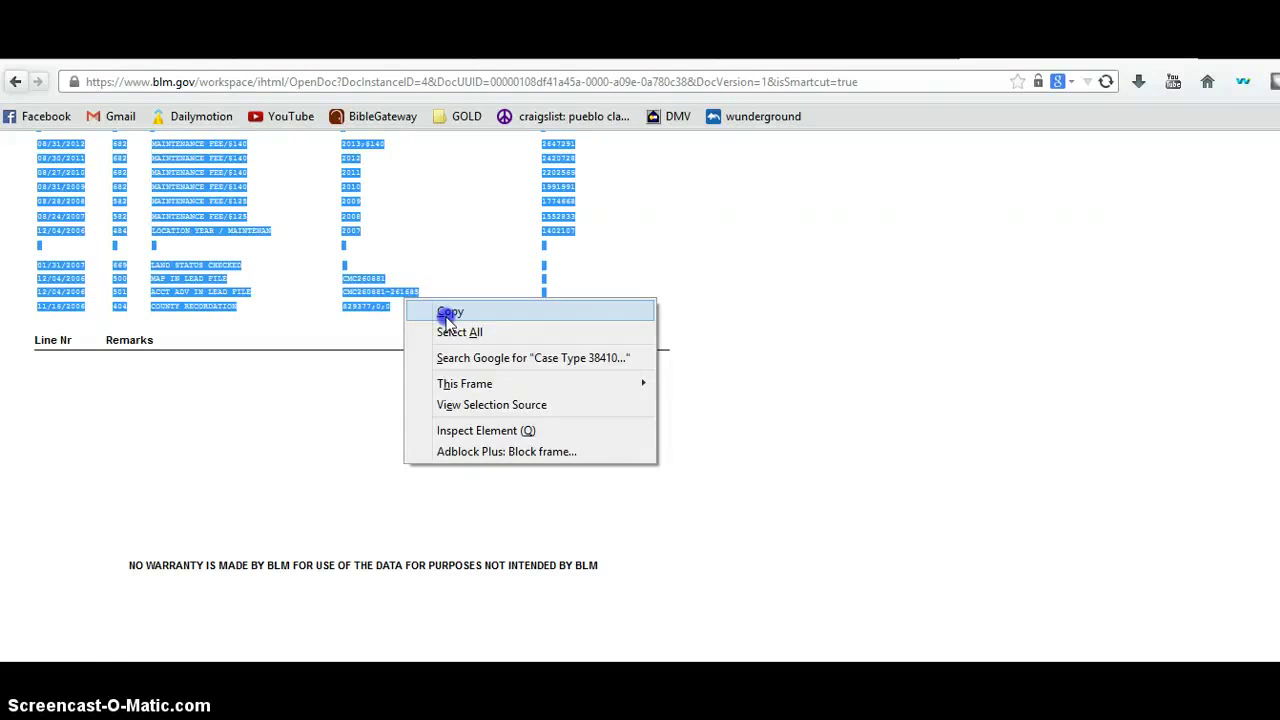
click(443, 317)
In Google Earth, draw a polygon over the south half of section 28's SENE parcel and paste the copied claim details as its description.
key(alt+Tab)
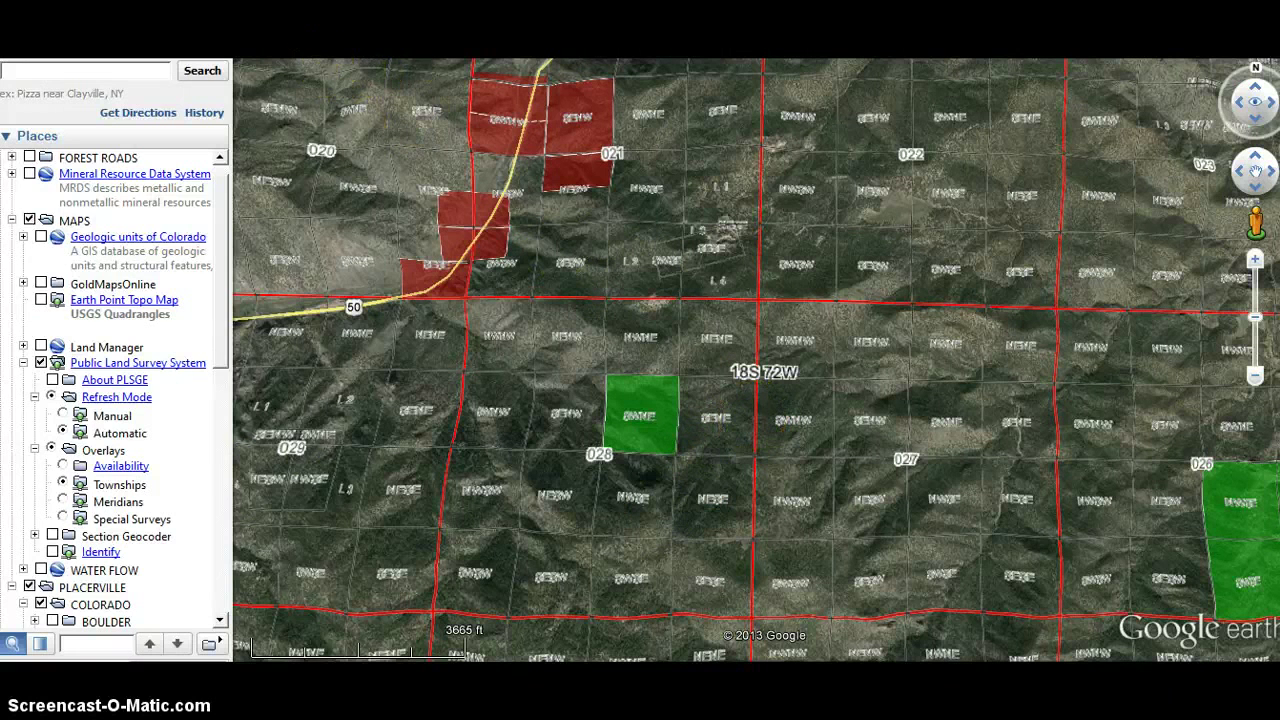
key(ctrl+shift+g)
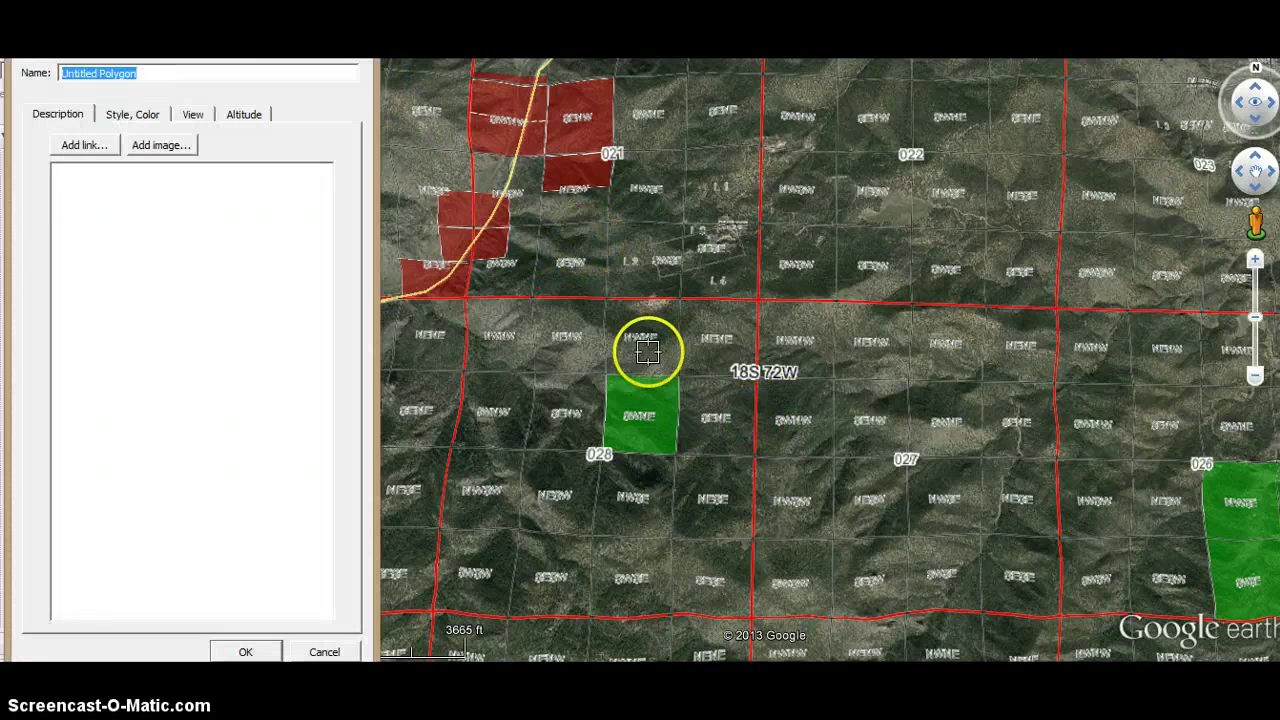
click(680, 416)
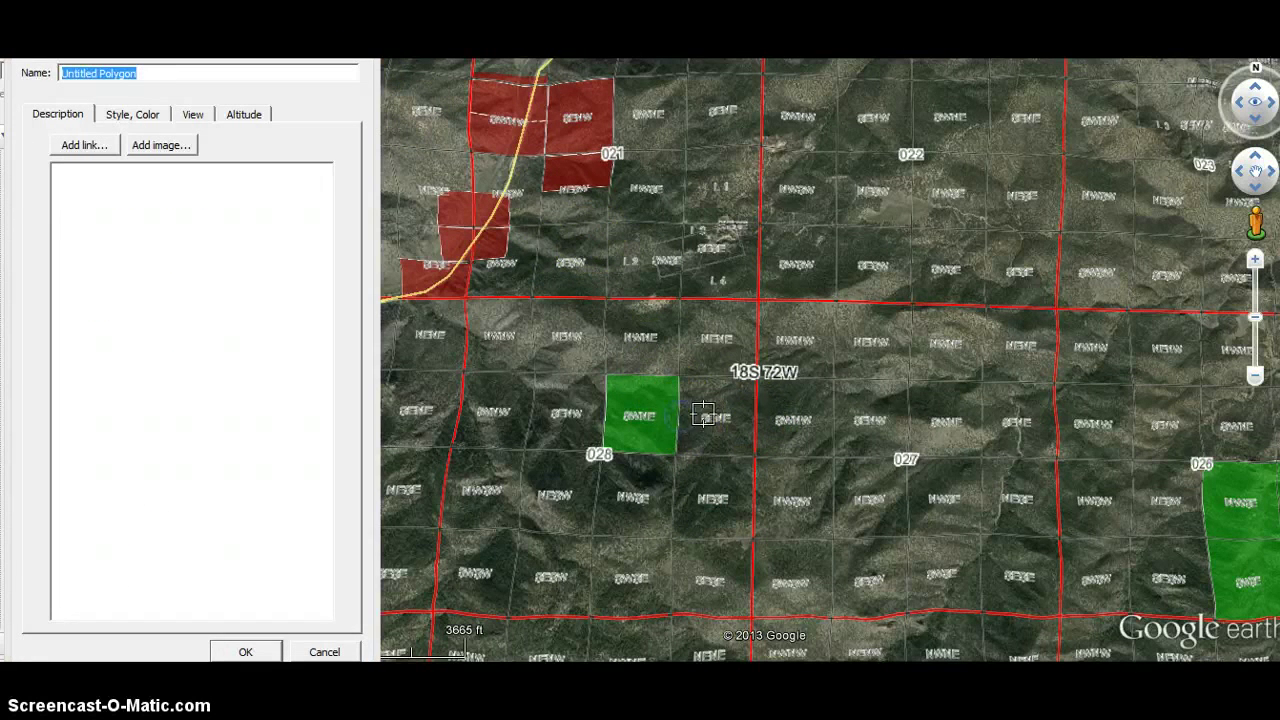
click(756, 418)
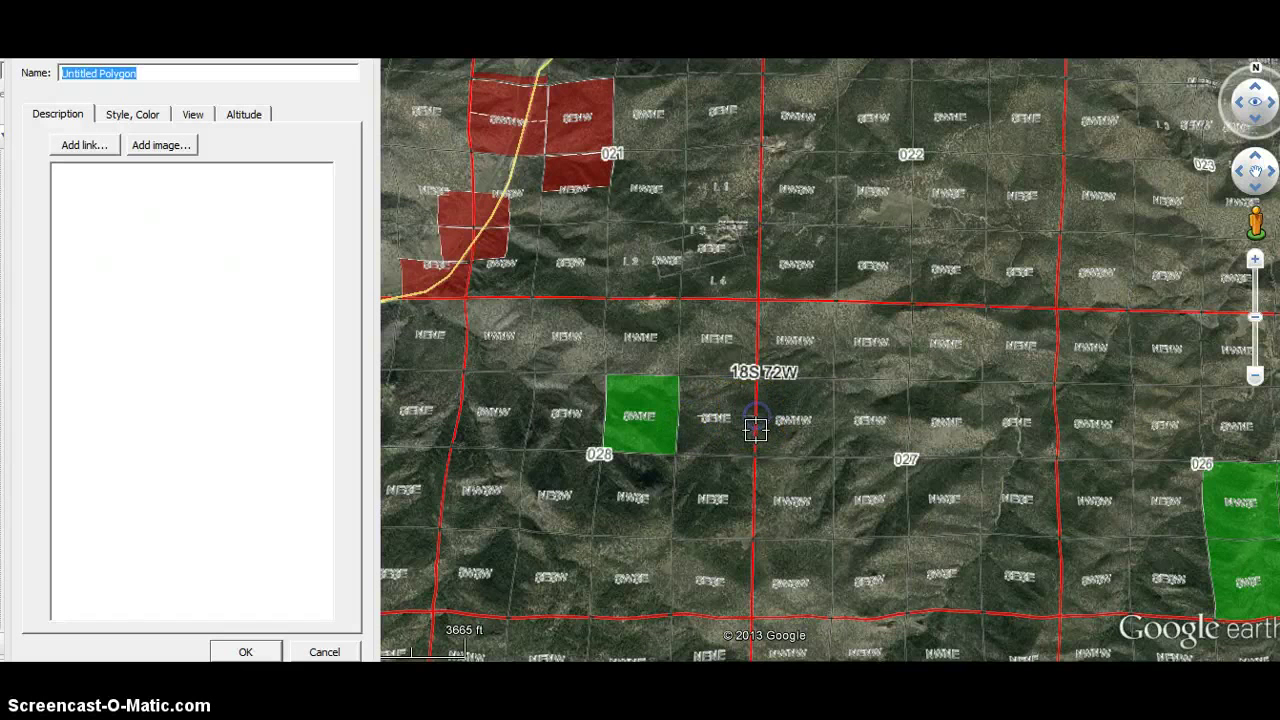
click(754, 457)
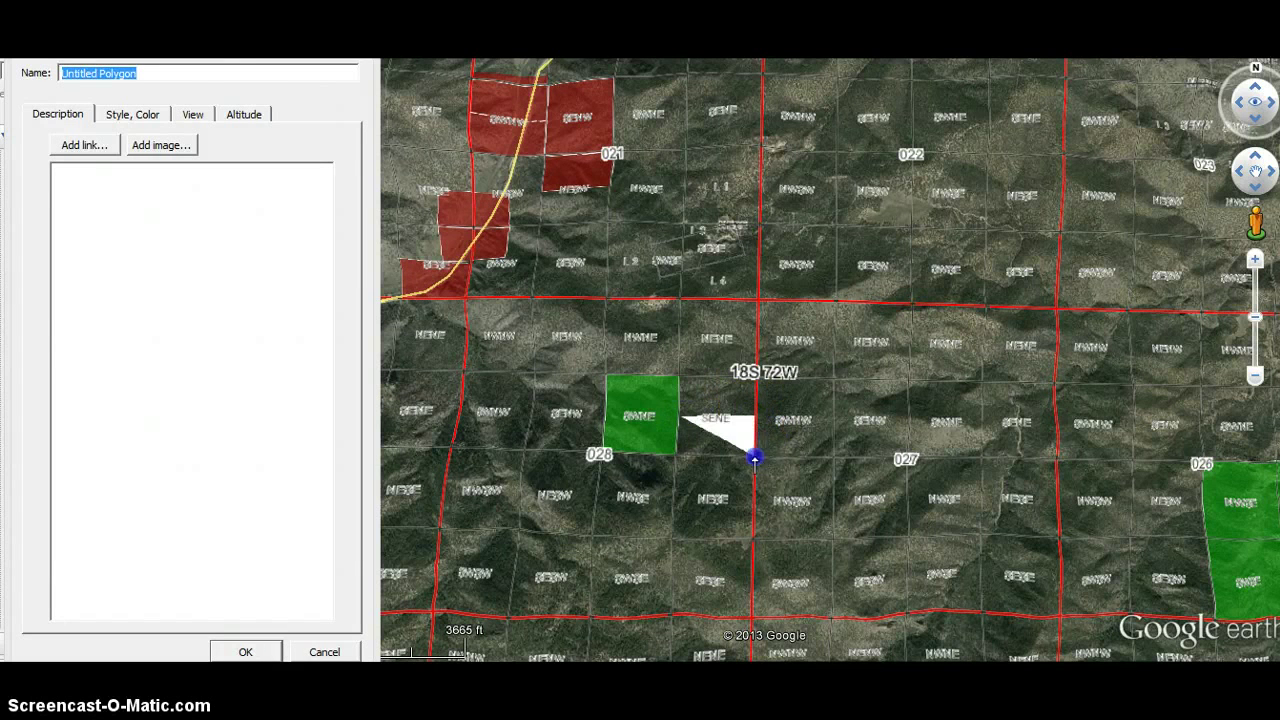
click(676, 458)
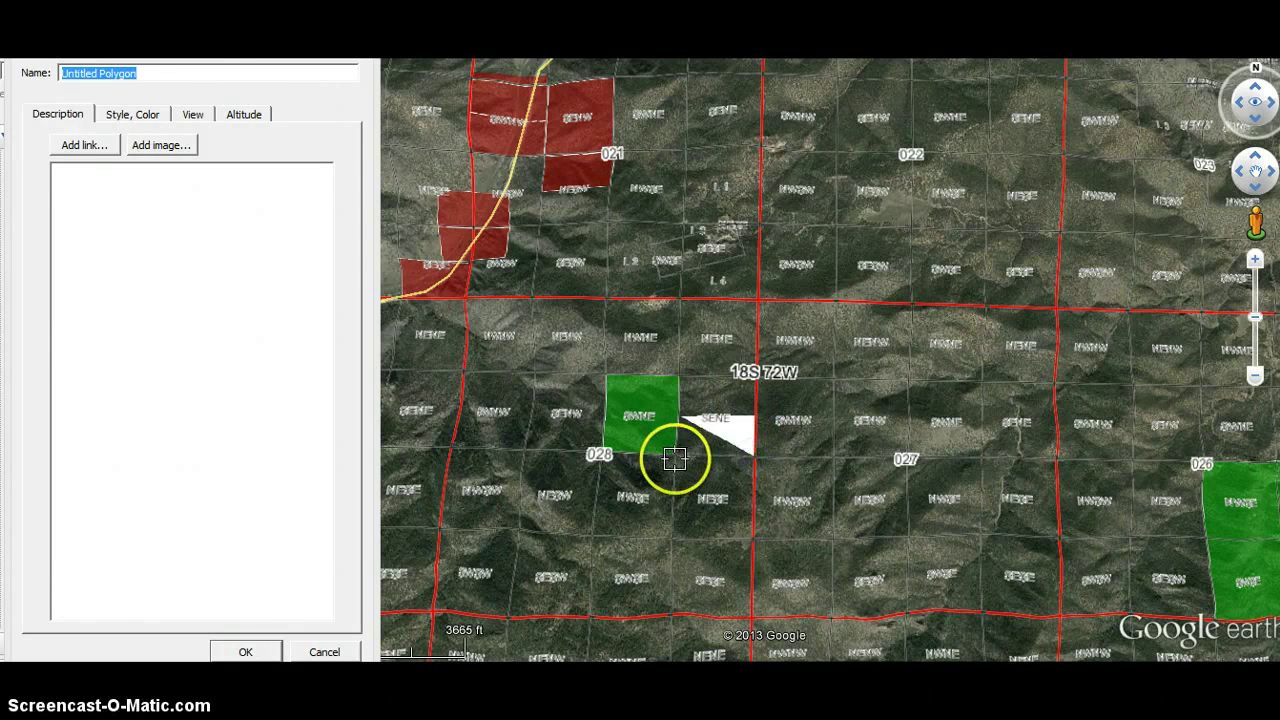
click(156, 224)
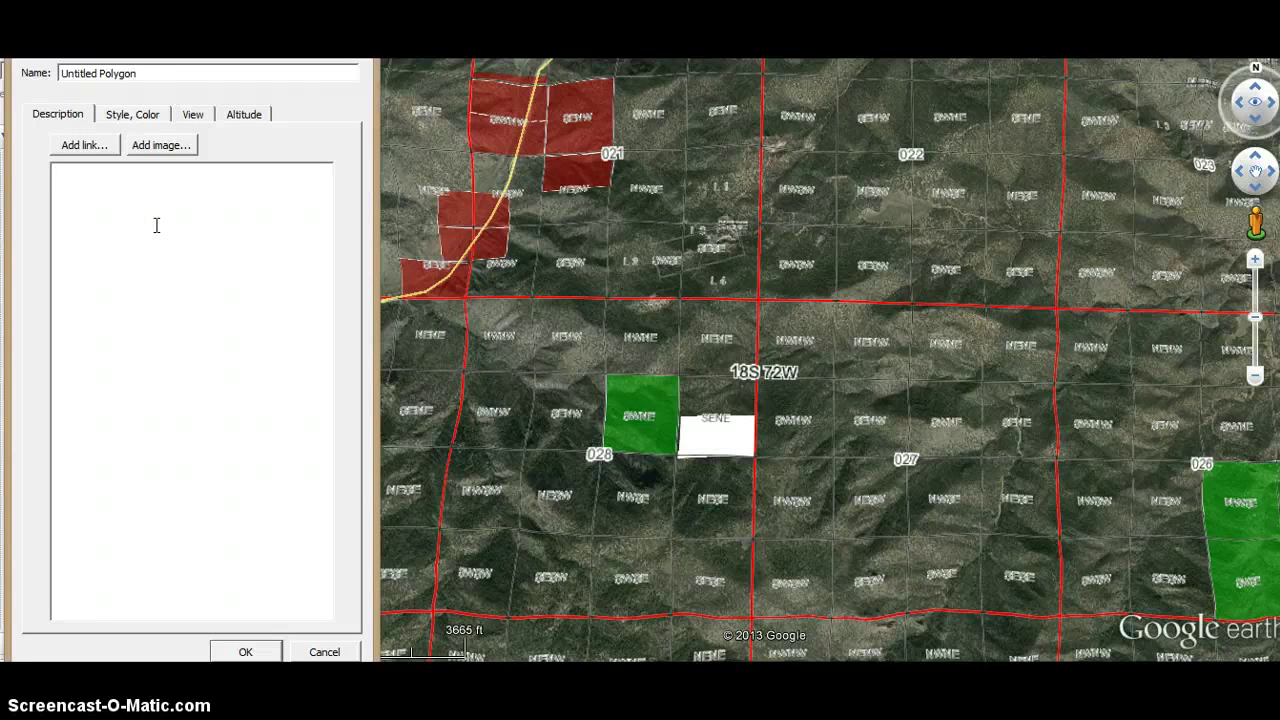
key(ctrl+v)
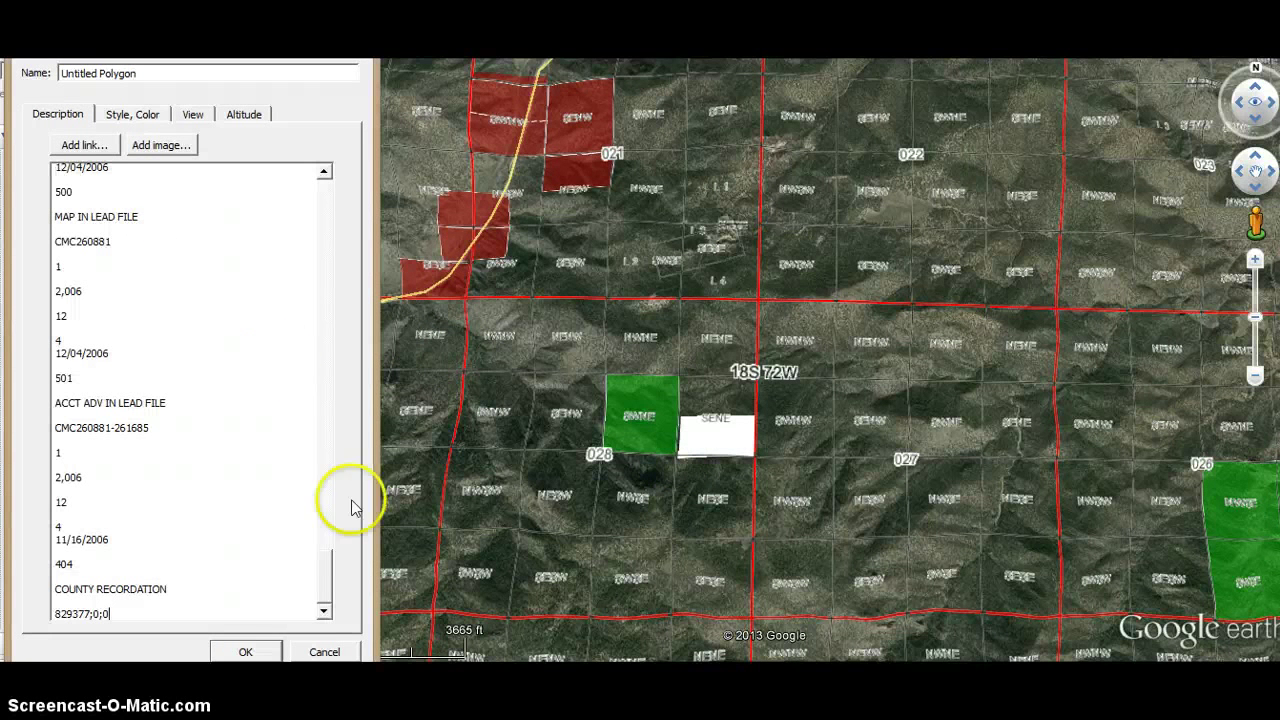
Cut the claim name BARBARA #11 from the start of the polygon's description and use it as the polygon's name.
scroll(300, 480, up, 1)
scroll(295, 468, up, 20)
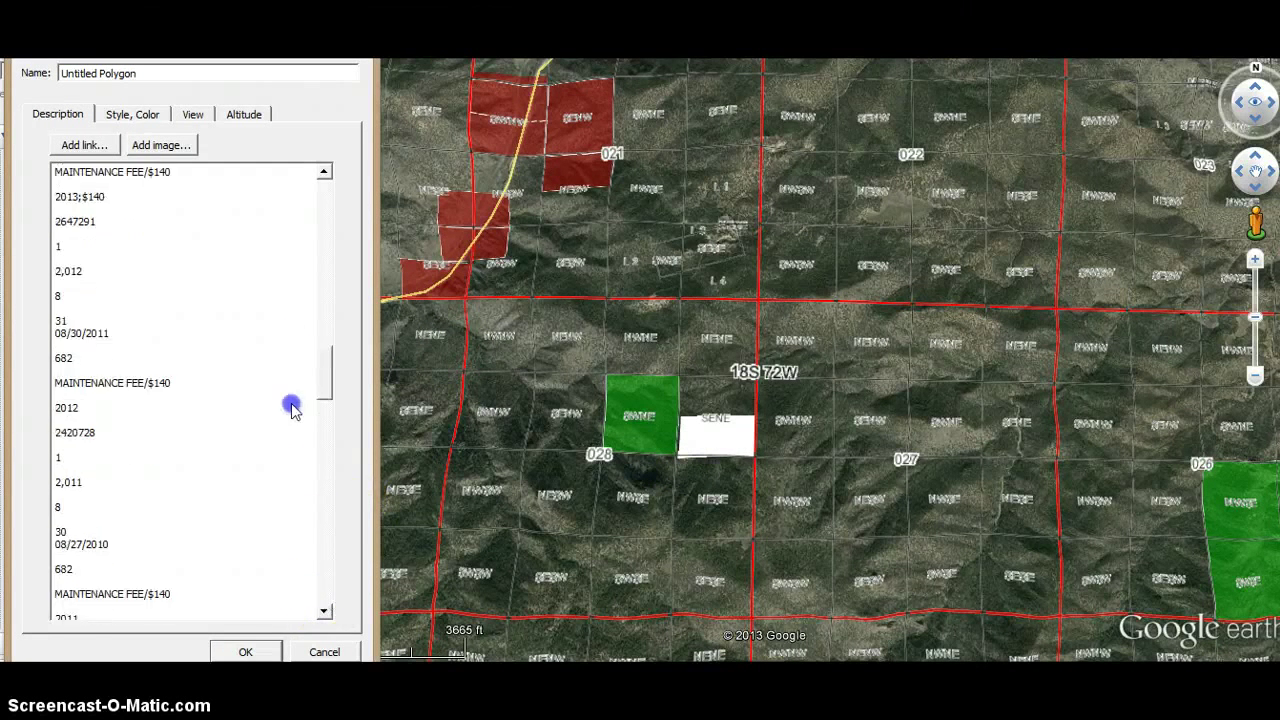
scroll(307, 240, up, 3)
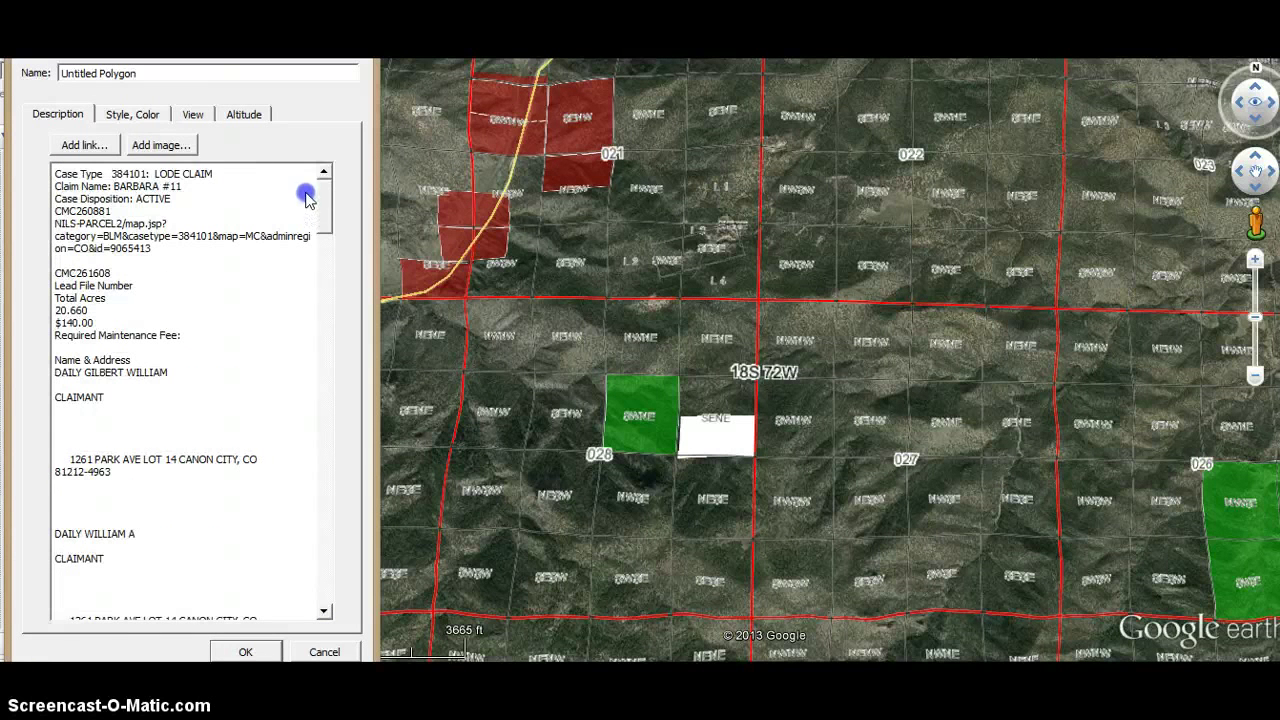
double_click(172, 186)
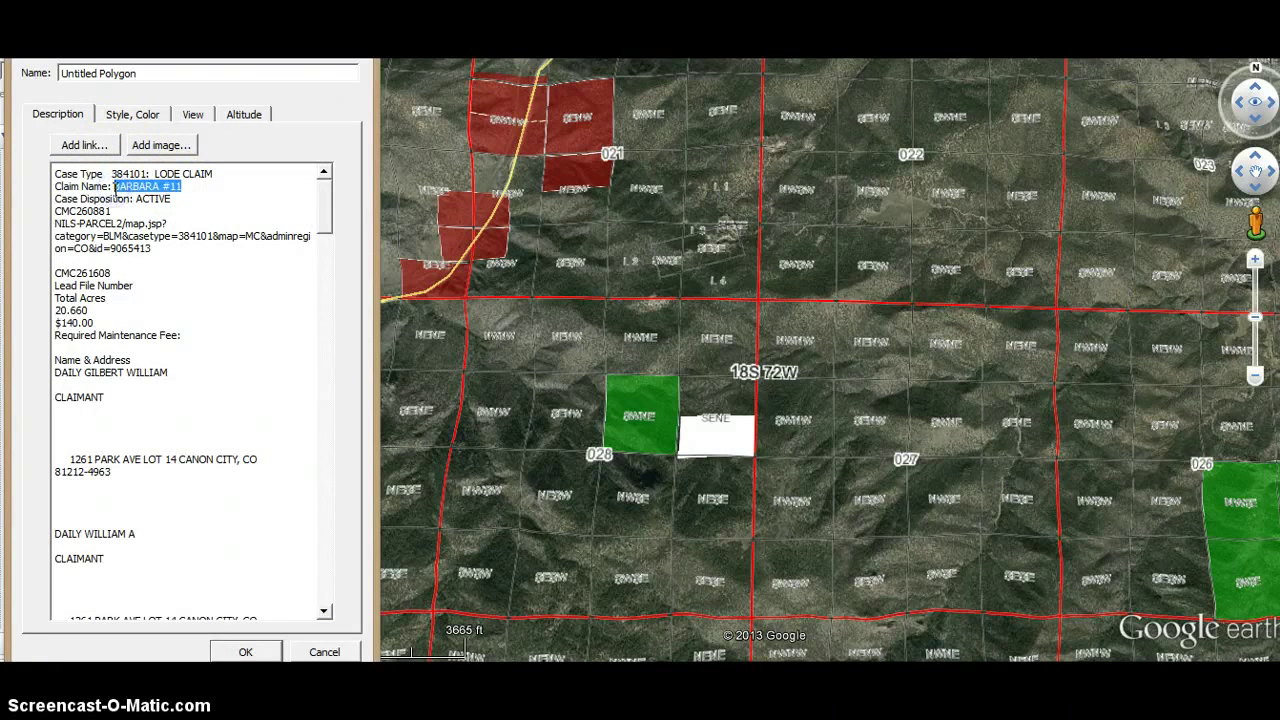
key(ctrl+x)
drag(148, 72, 36, 97)
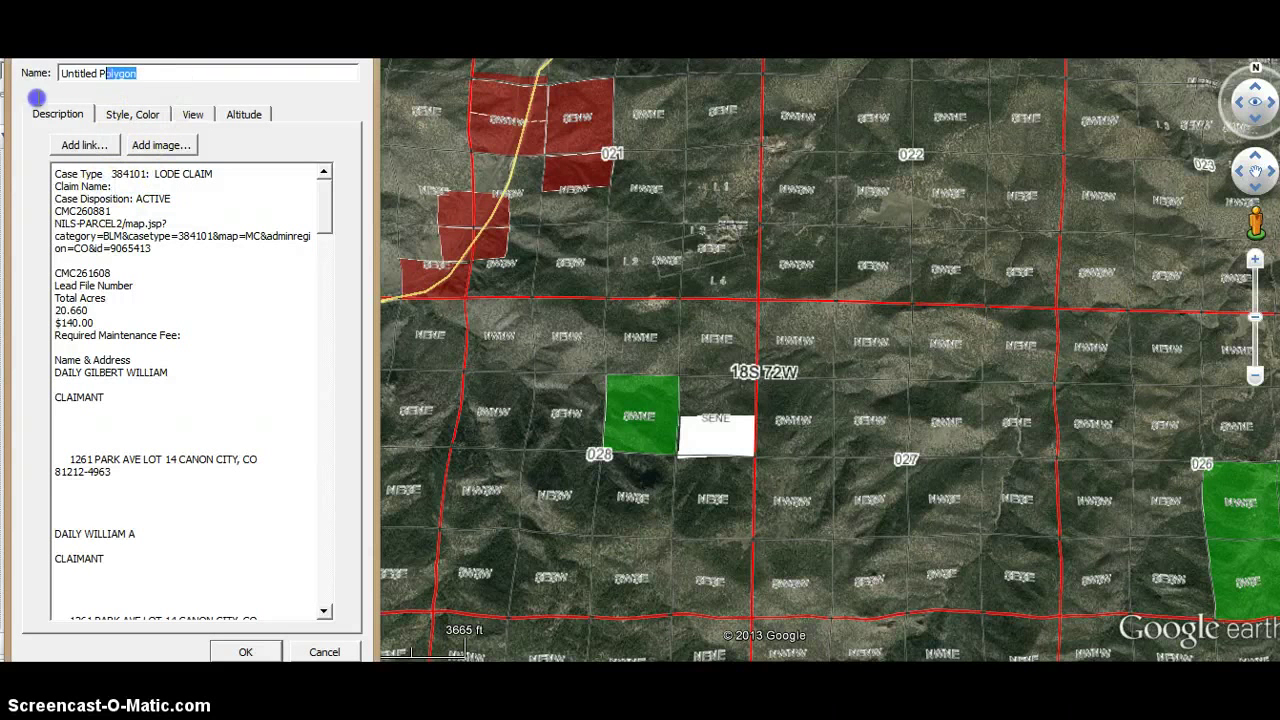
Fill the BARBARA #11 polygon with red at 50% area opacity and save the polygon.
click(132, 114)
click(107, 242)
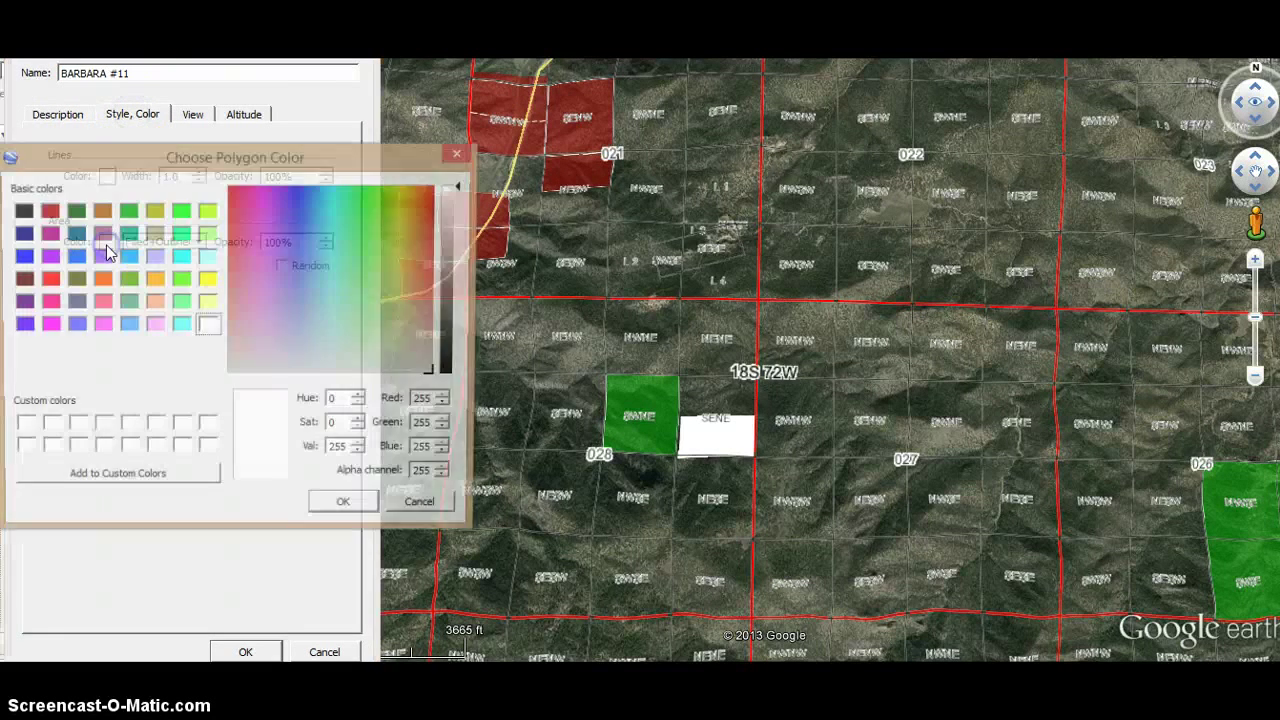
click(46, 279)
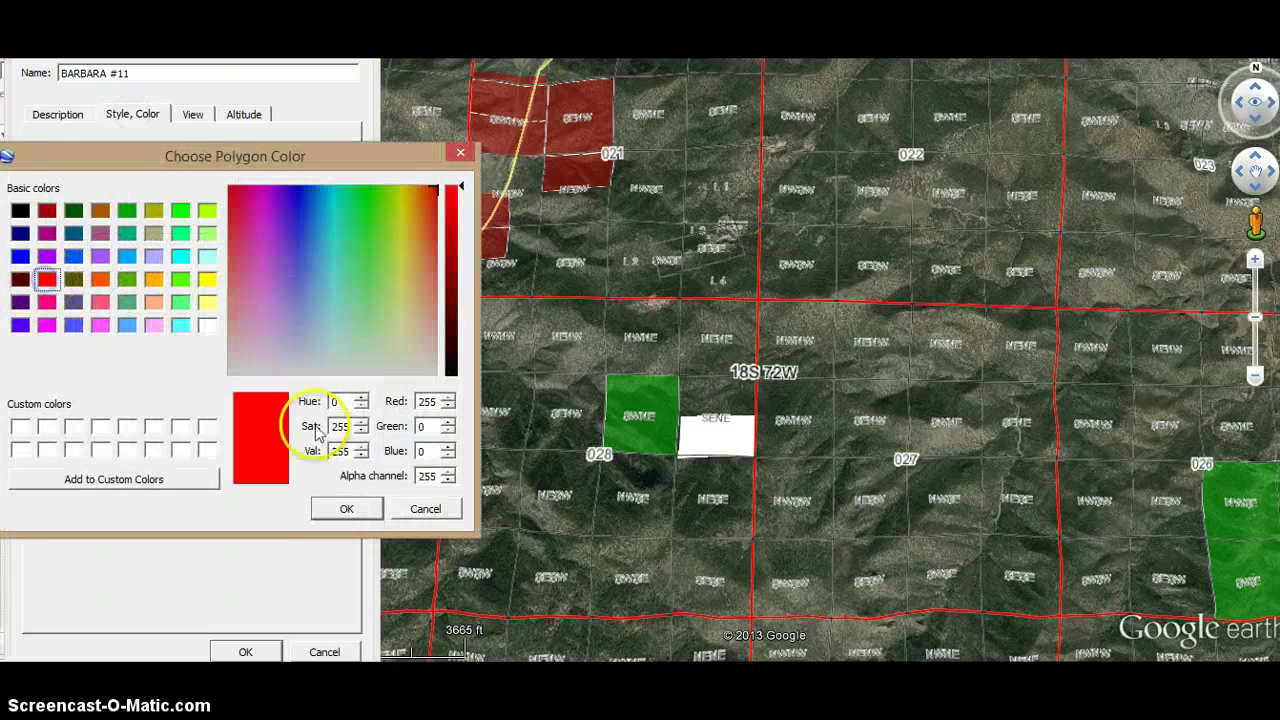
click(355, 508)
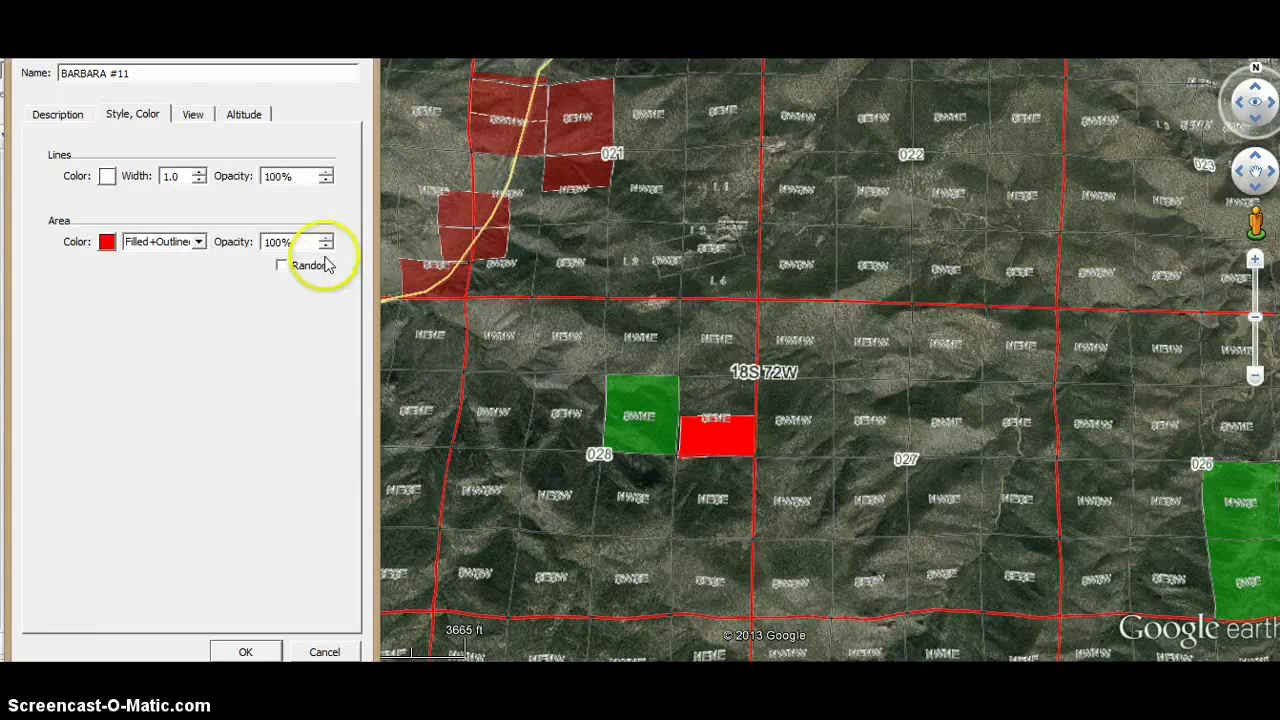
click(278, 242)
text(5)
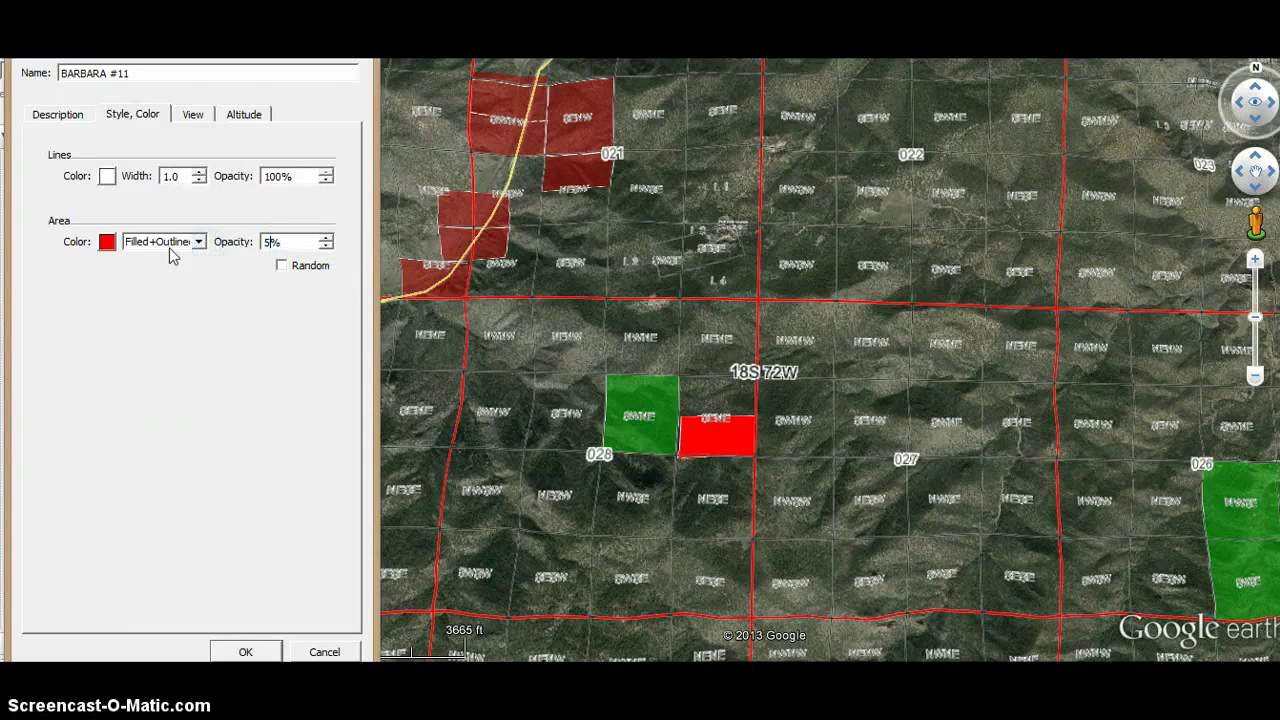
text(0)
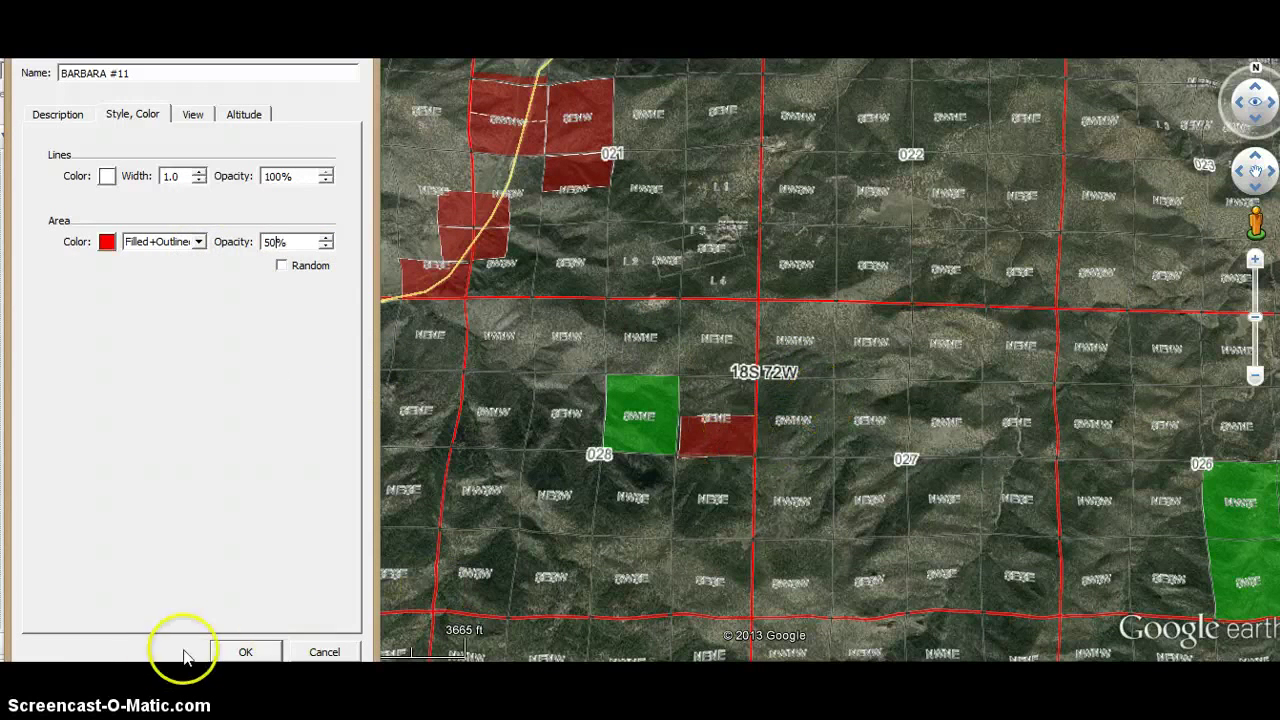
click(240, 653)
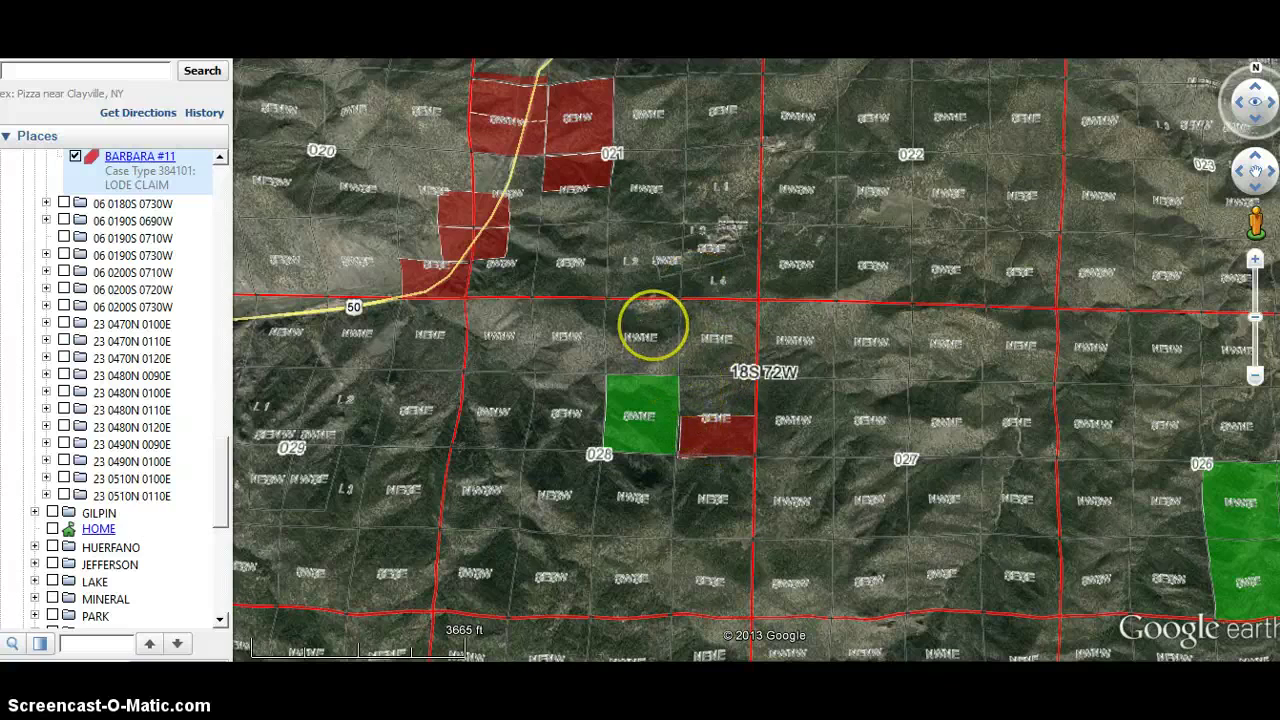
View all of township 18S 72W with its mapped claims and return to the start of the saved places list.
scroll(668, 300, down, 5)
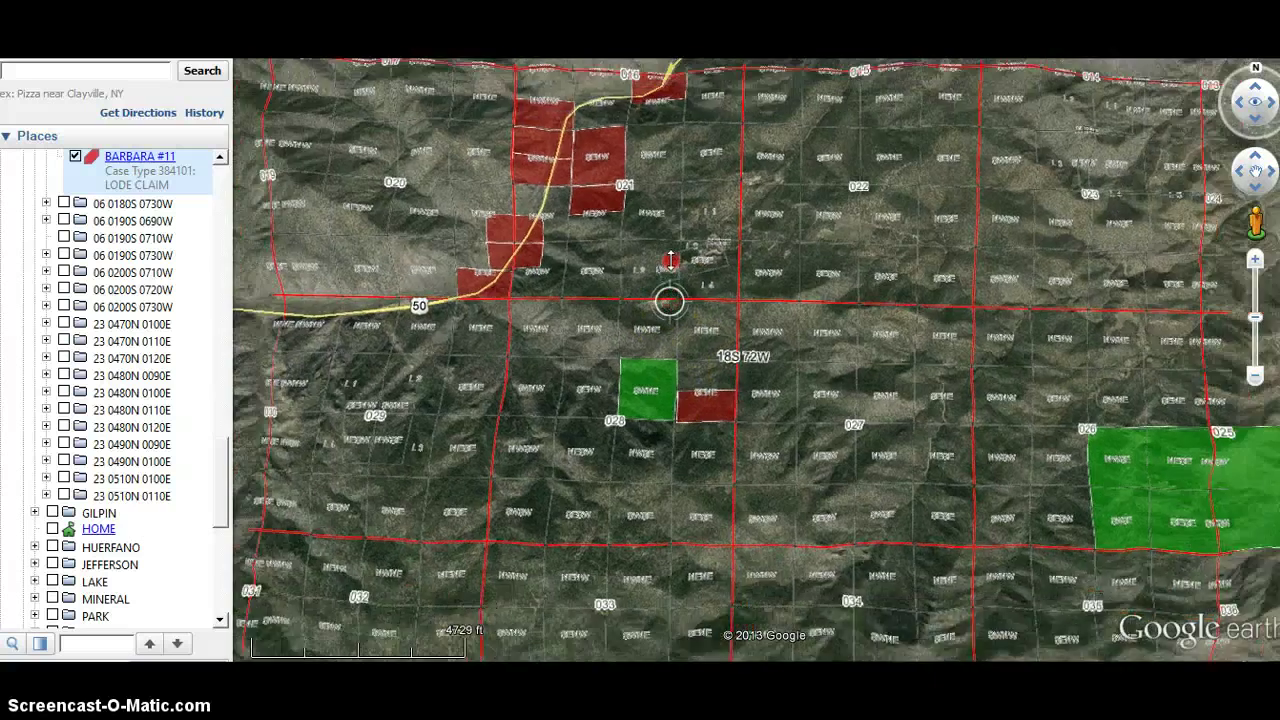
scroll(670, 262, down, 5)
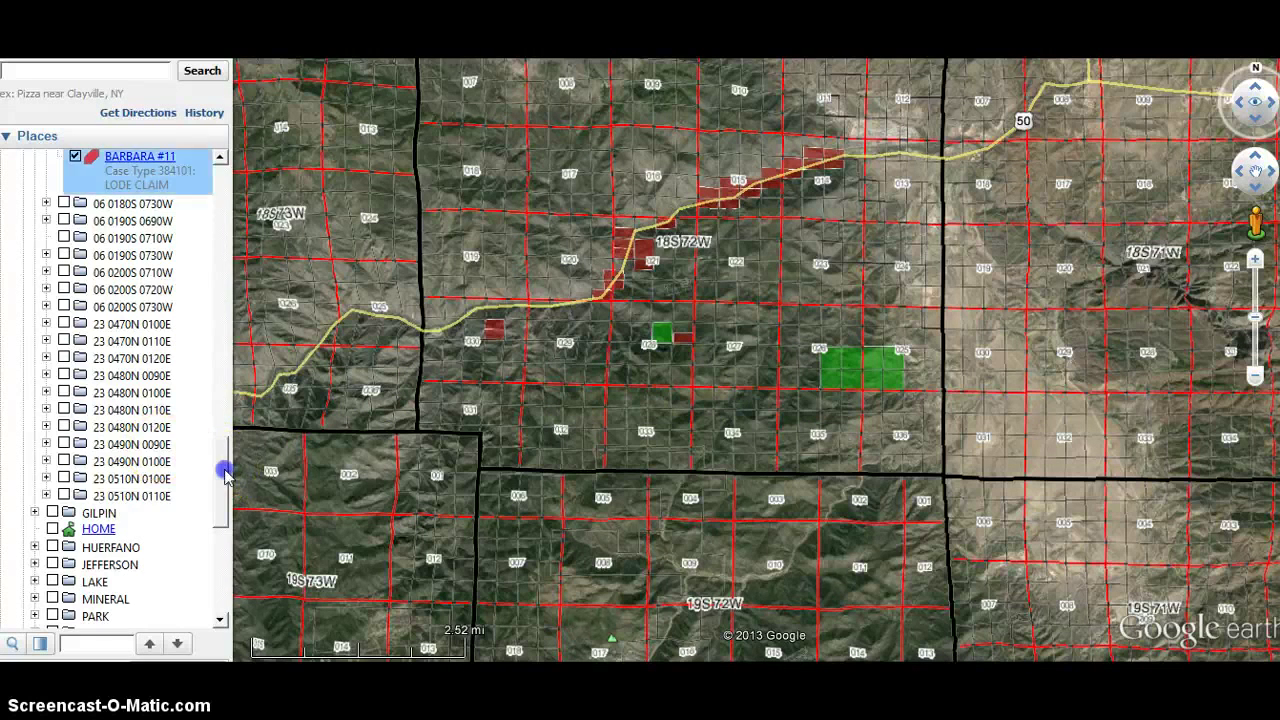
drag(223, 494, 200, 183)
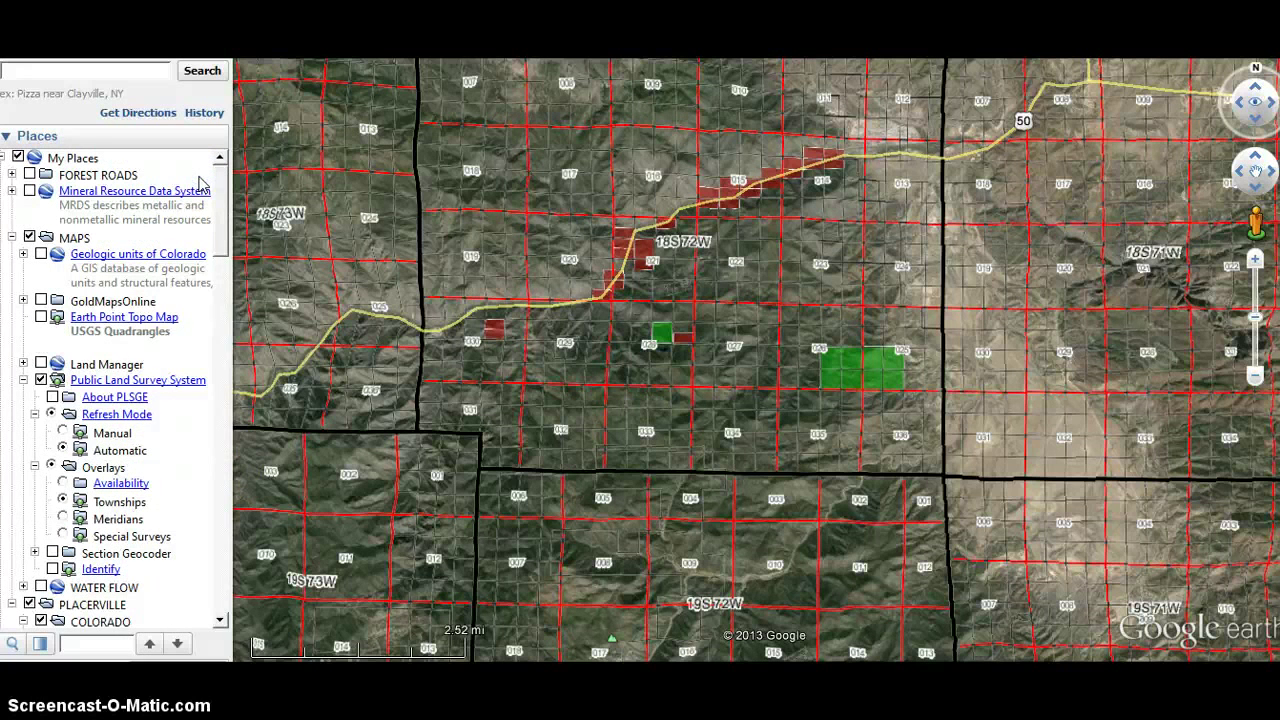
drag(204, 330, 230, 380)
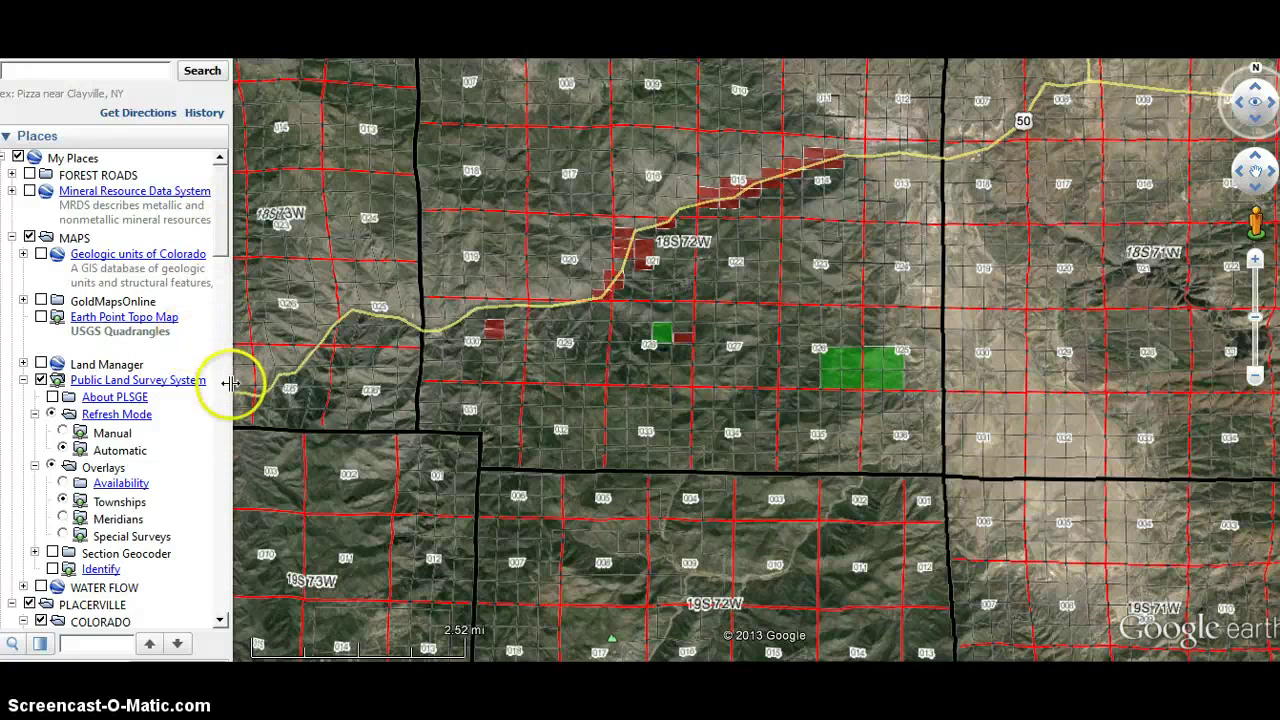